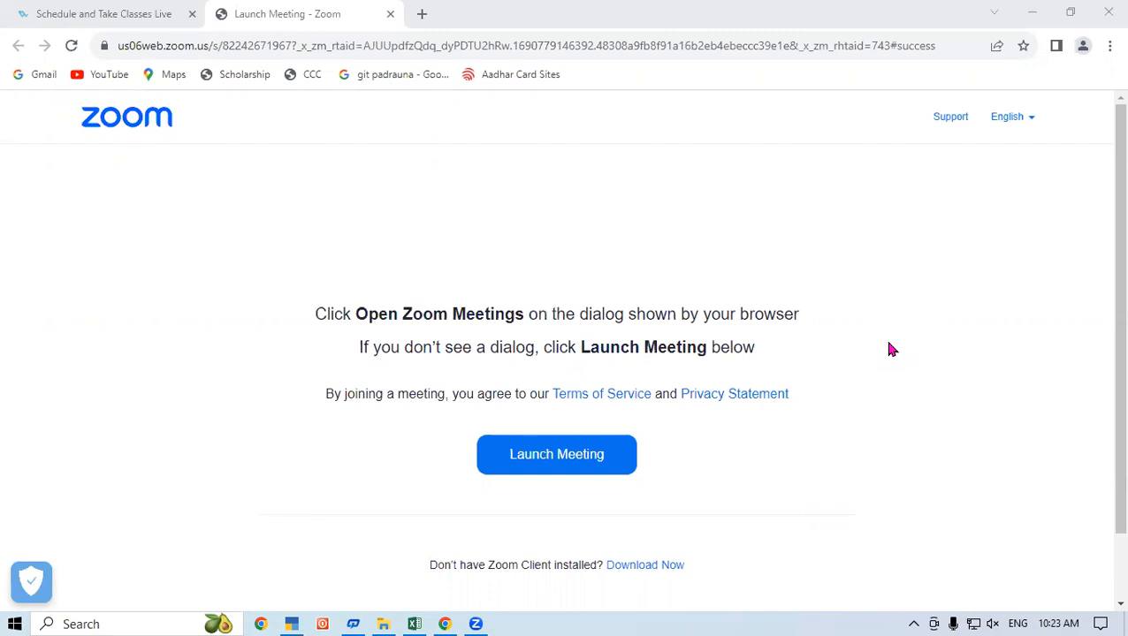
Switch to the double VLOOKUP workbook open in Excel
click(415, 622)
click(540, 364)
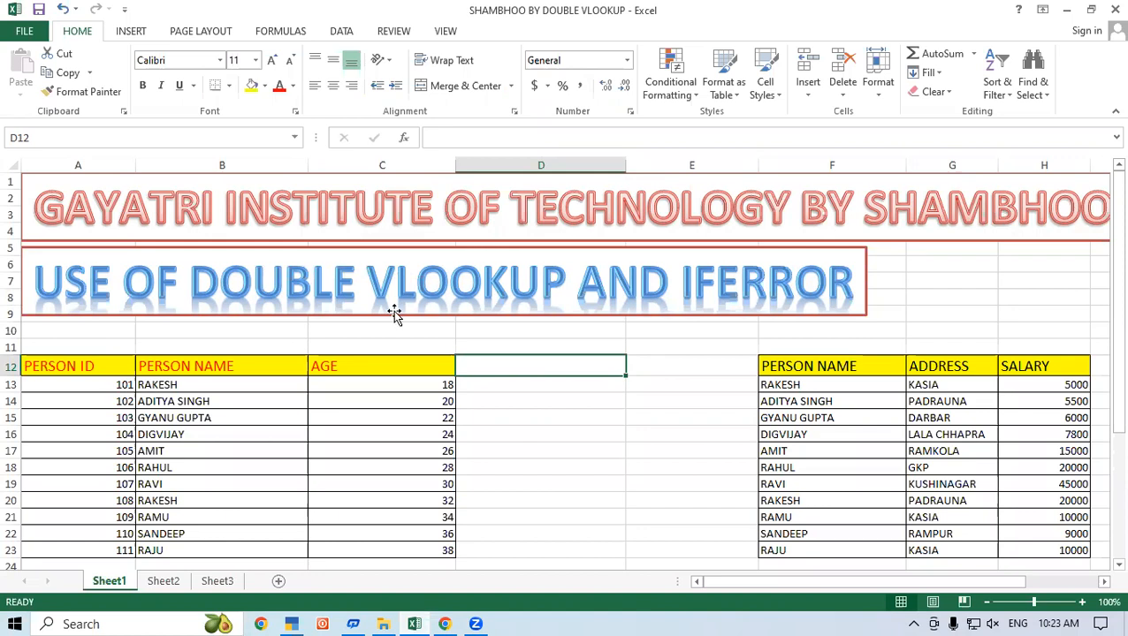
click(231, 283)
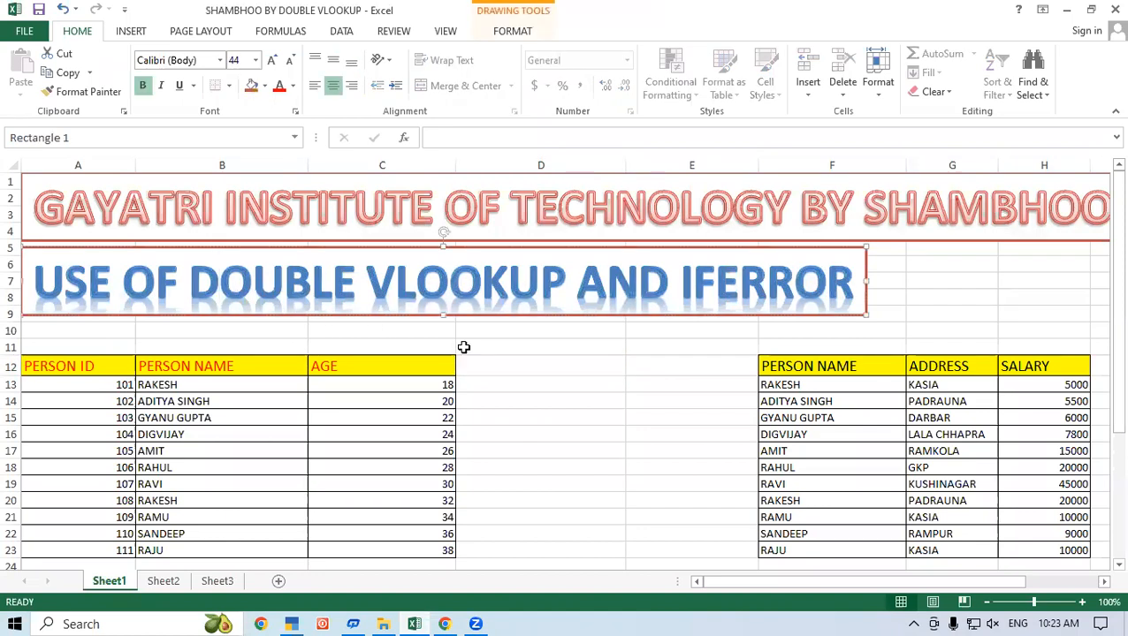
click(584, 343)
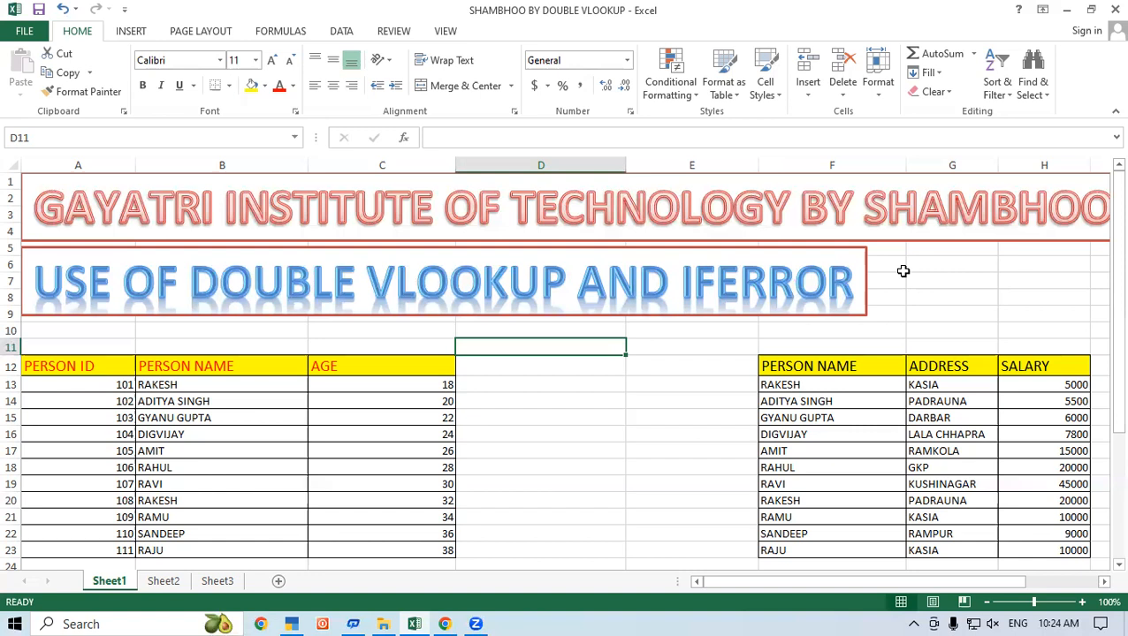
click(519, 417)
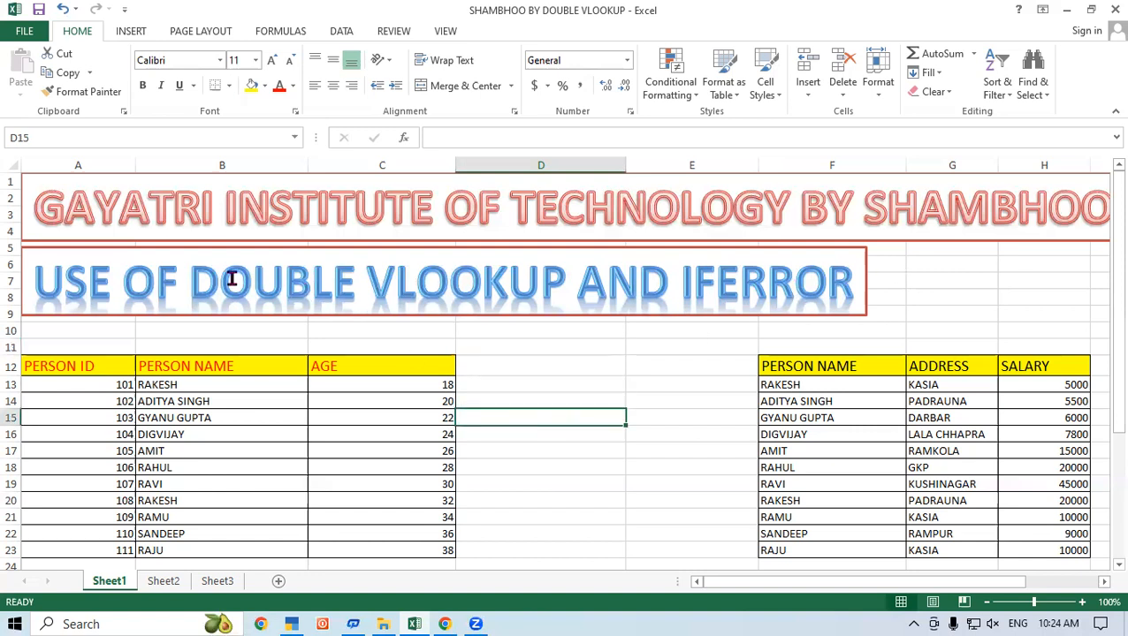
click(562, 379)
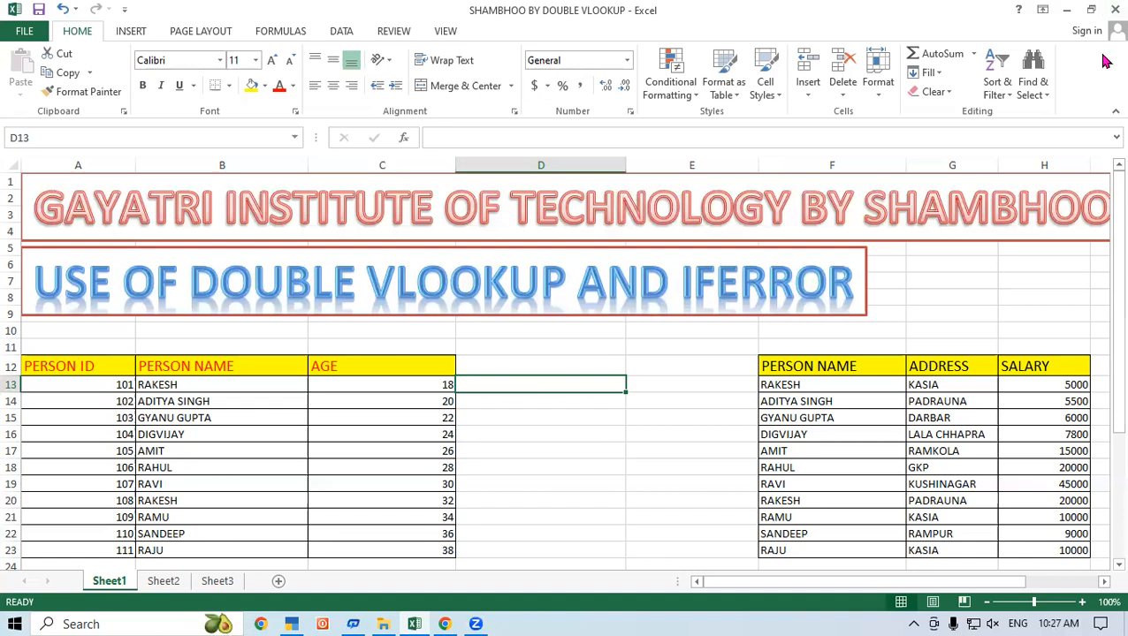
click(523, 347)
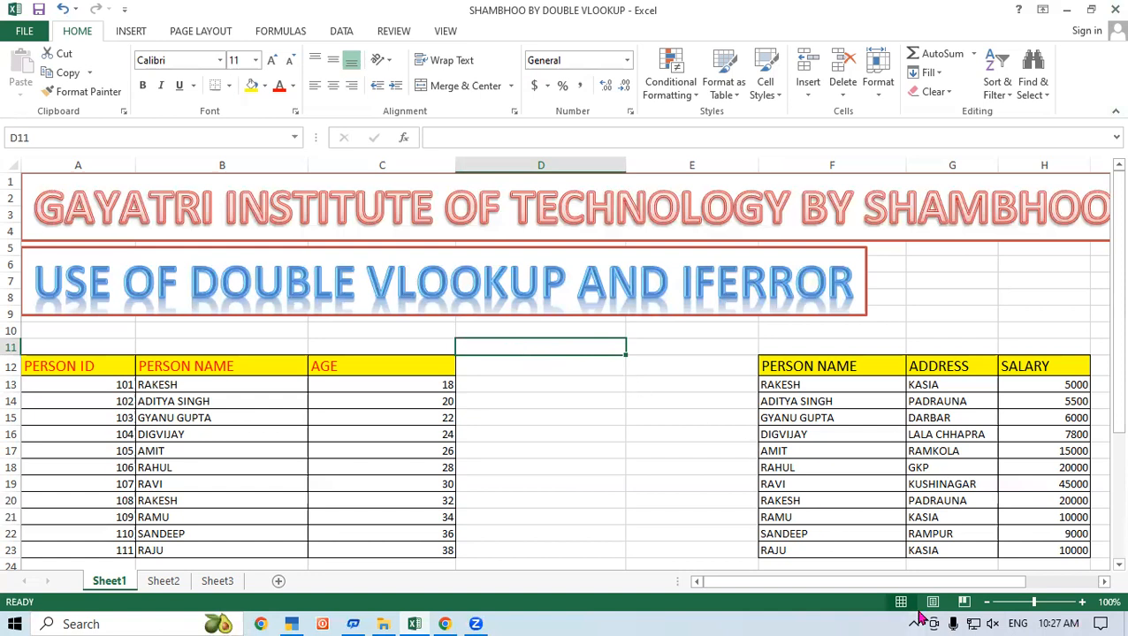
click(555, 422)
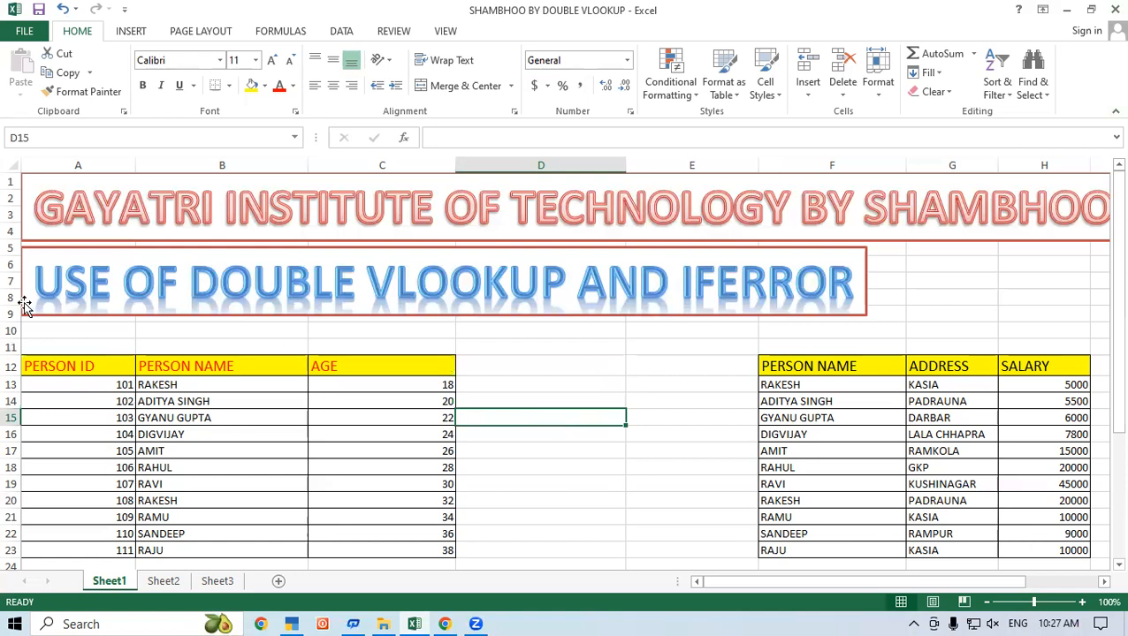
Insert four blank rows at row 10, above the two data tables
drag(12, 330, 11, 347)
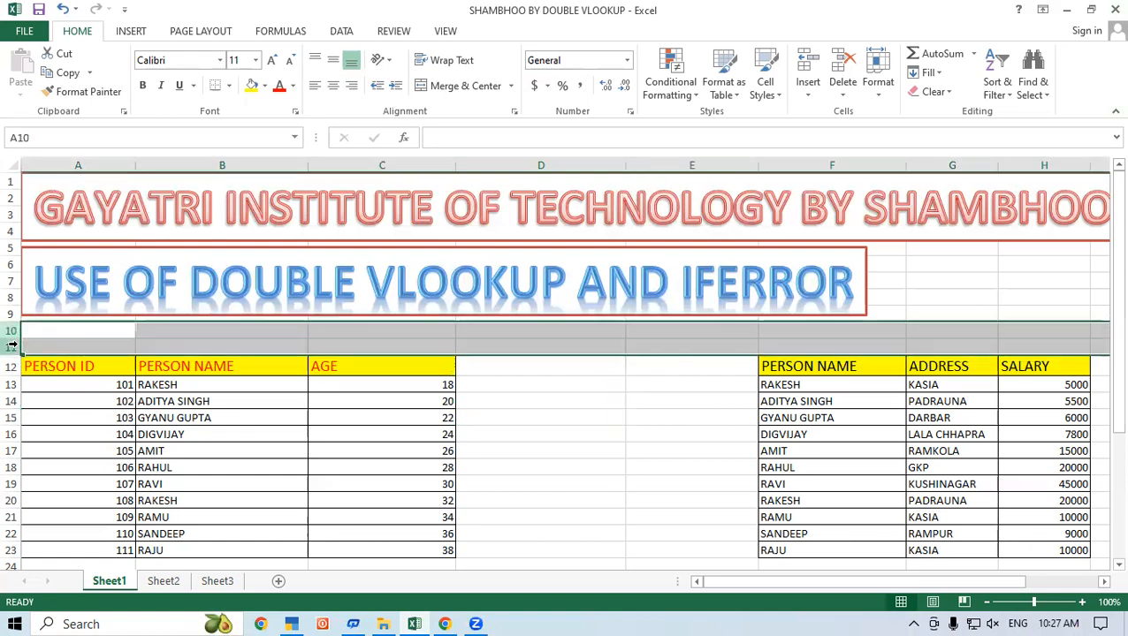
click(815, 66)
click(815, 66)
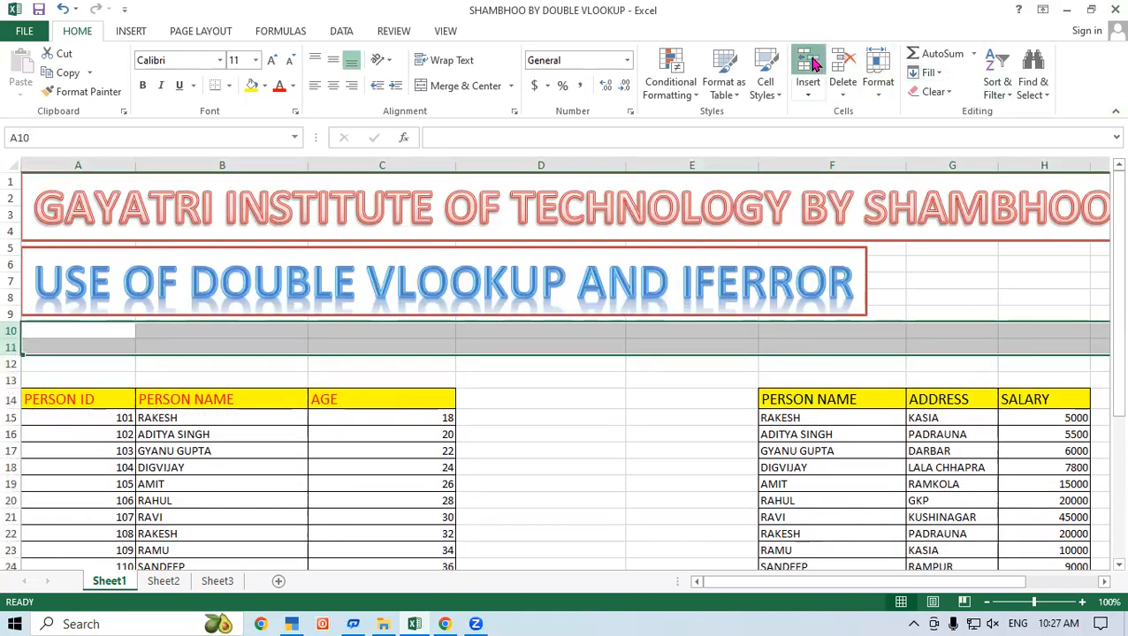
click(569, 393)
Copy the PERSON ID, PERSON NAME and AGE headers from A16:C16 and paste them starting at A10
drag(68, 431, 412, 442)
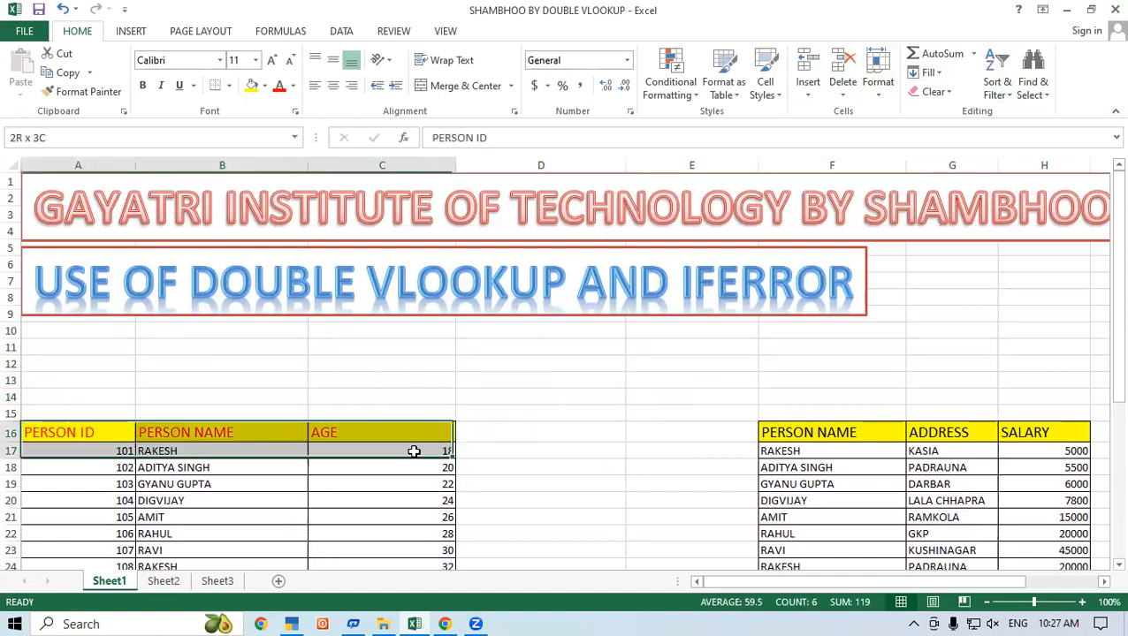
right_click(454, 440)
click(466, 135)
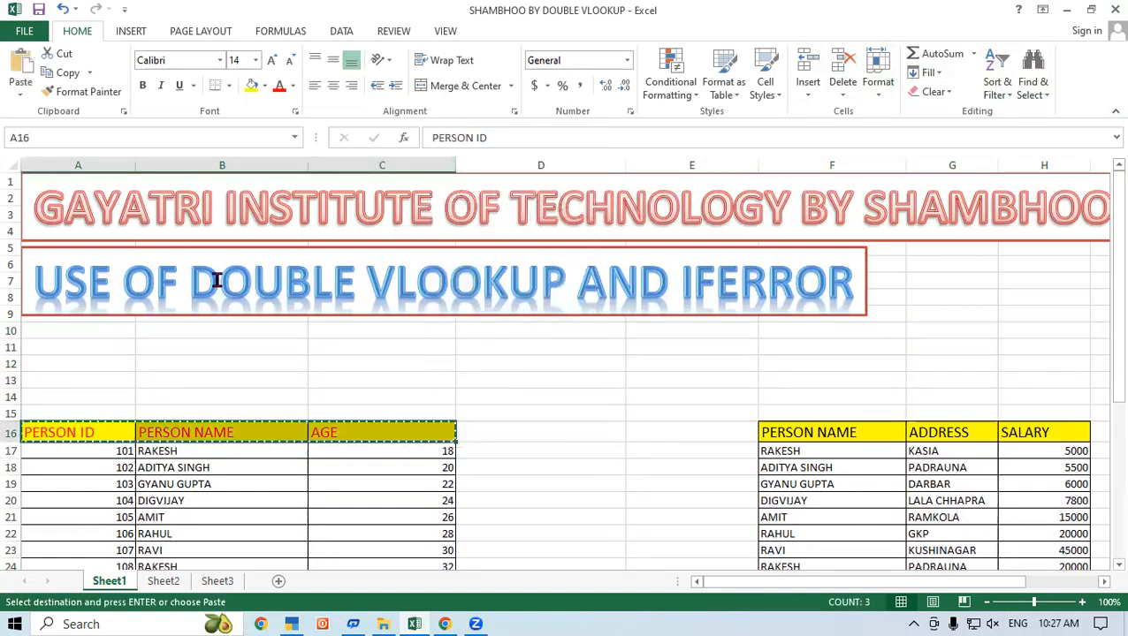
click(113, 332)
right_click(113, 332)
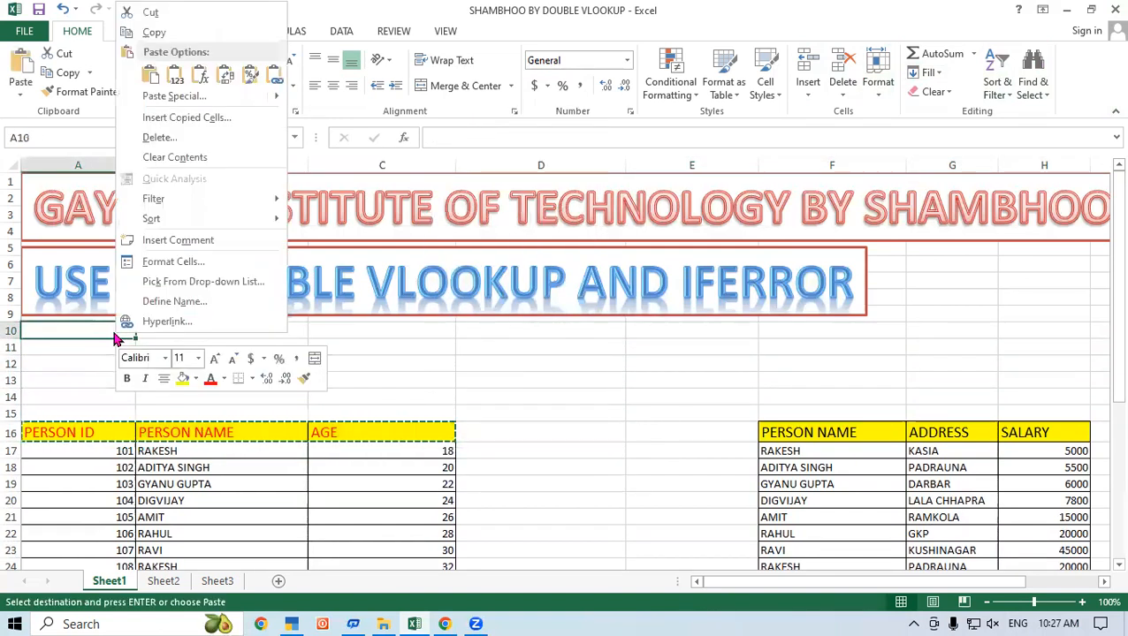
click(149, 81)
Copy the PERSON NAME, ADDRESS and SALARY headers from F16:H16 and paste them starting at D10
drag(897, 438, 1069, 433)
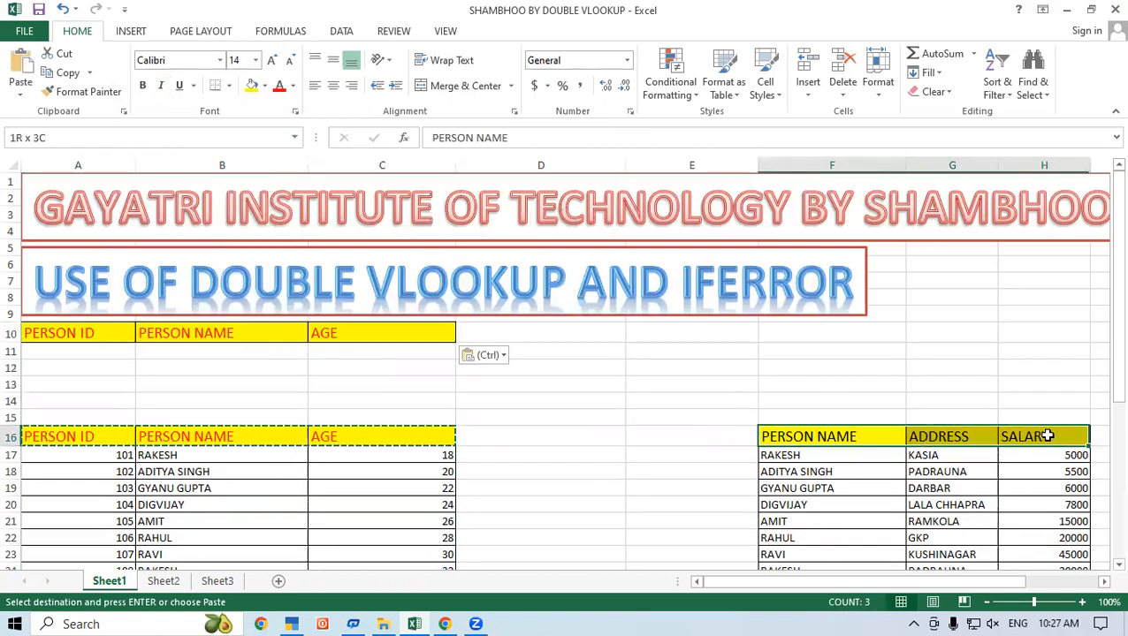
right_click(1048, 437)
click(910, 136)
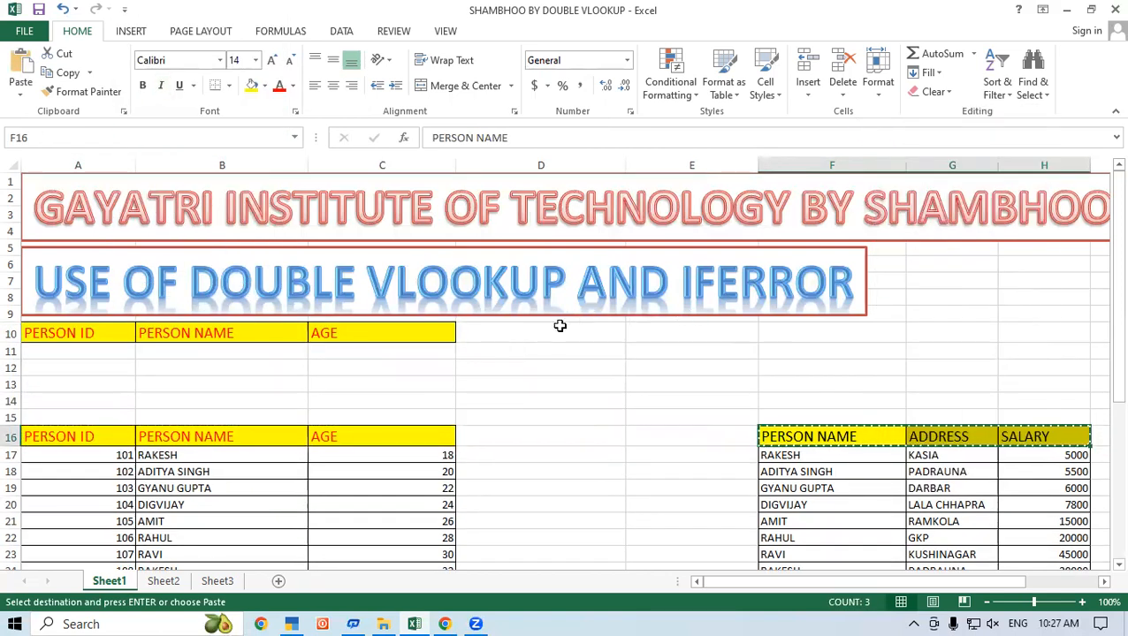
click(531, 334)
right_click(540, 331)
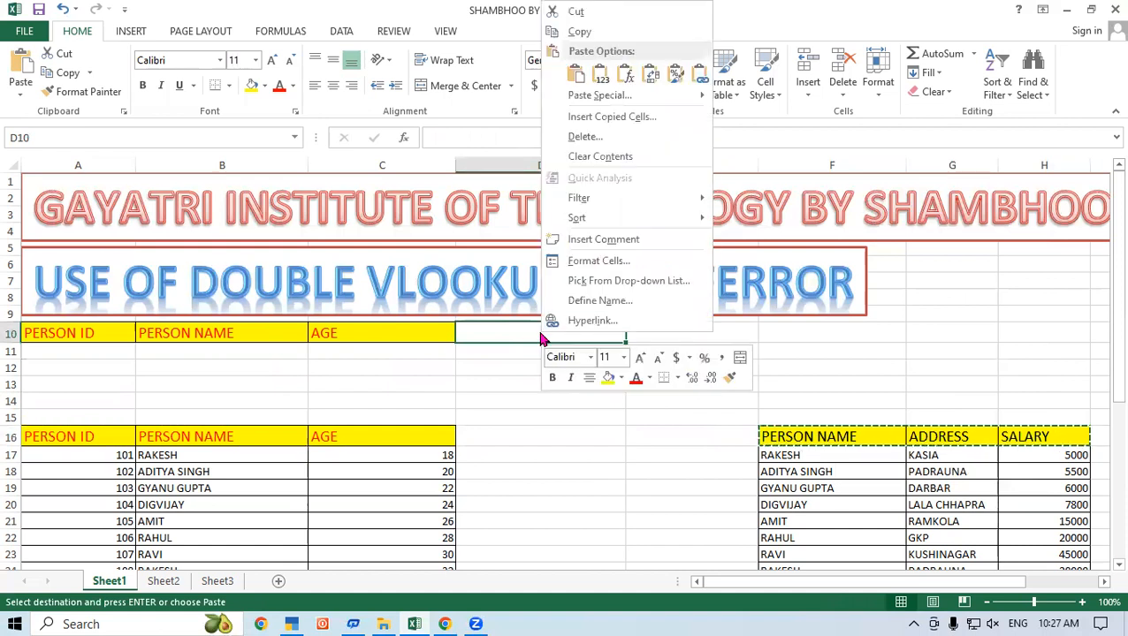
click(573, 82)
click(732, 369)
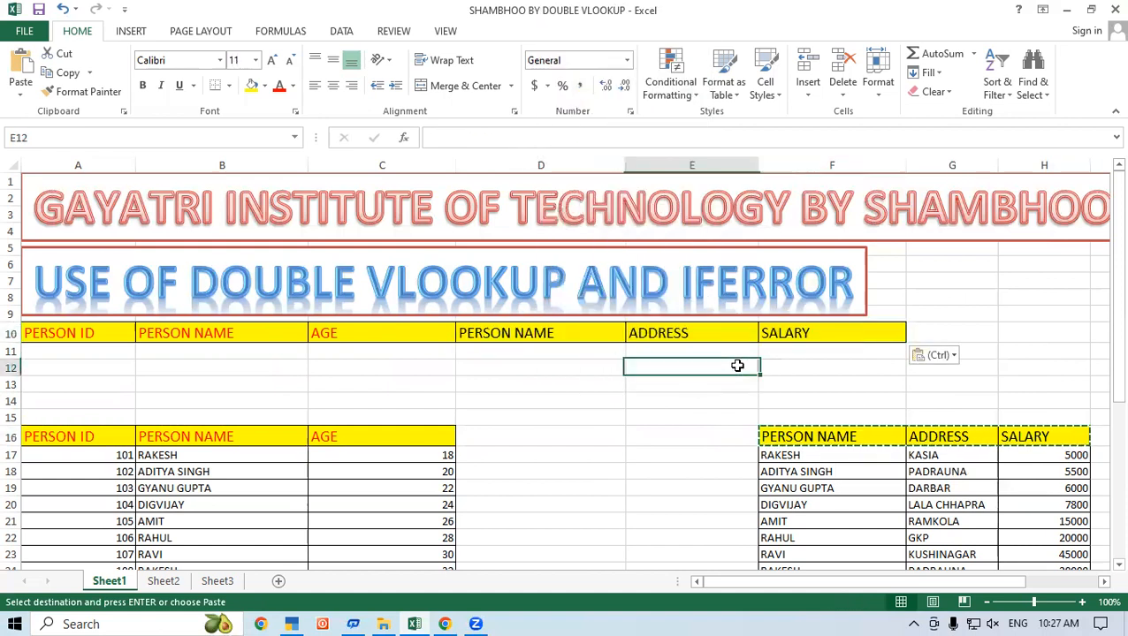
Apply All Borders to the header row and the empty row below it, A10:F11
click(343, 356)
click(185, 353)
click(106, 350)
drag(63, 333, 884, 354)
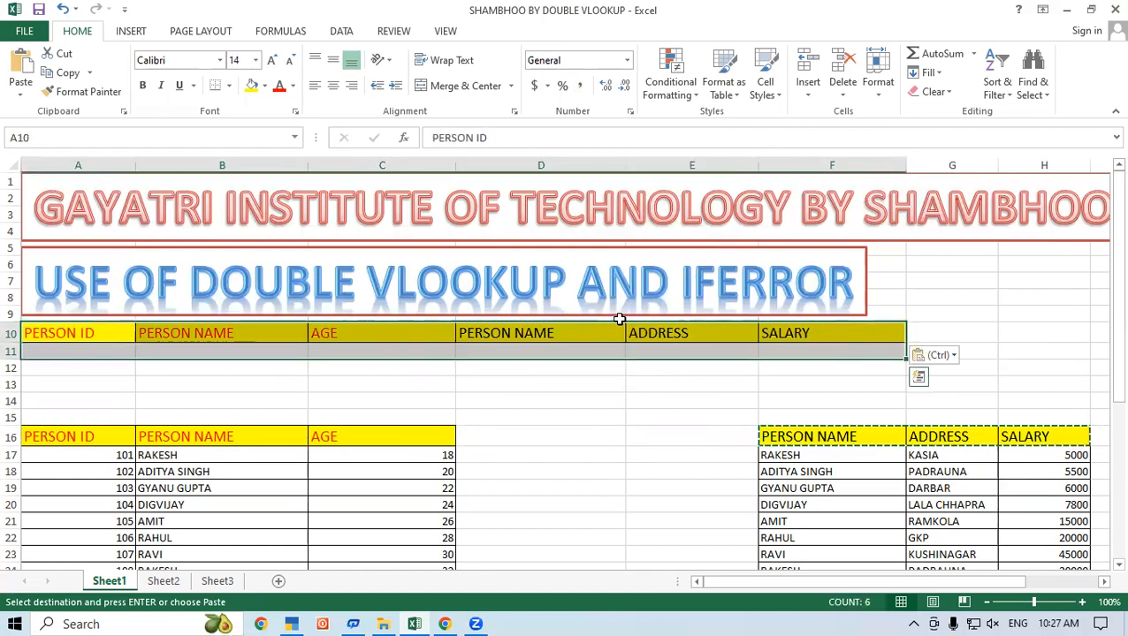
click(229, 85)
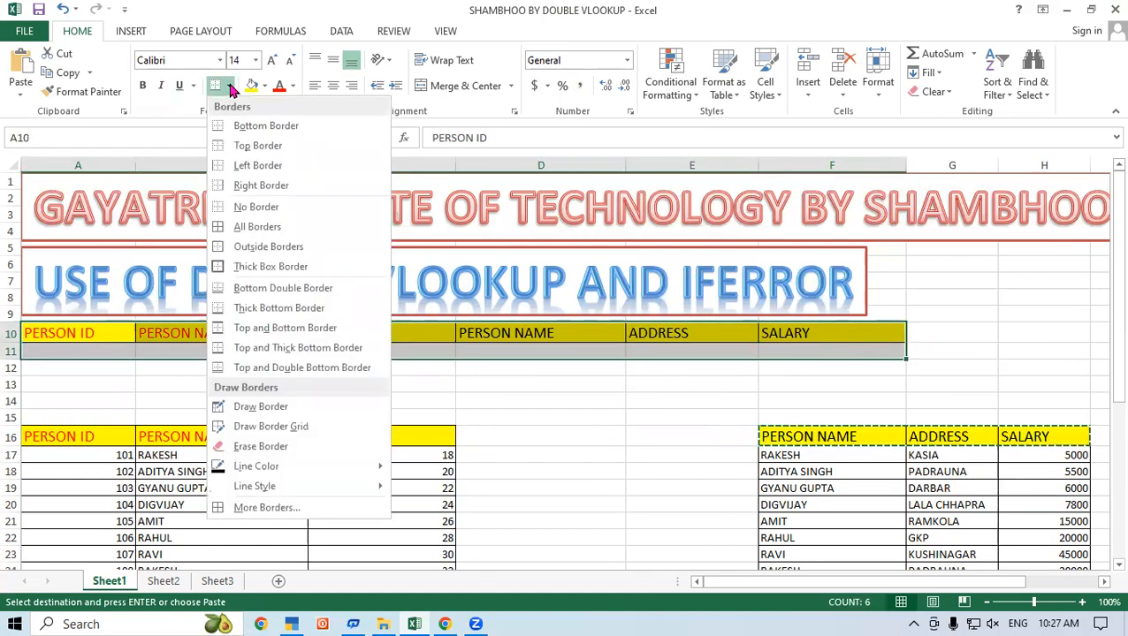
click(232, 227)
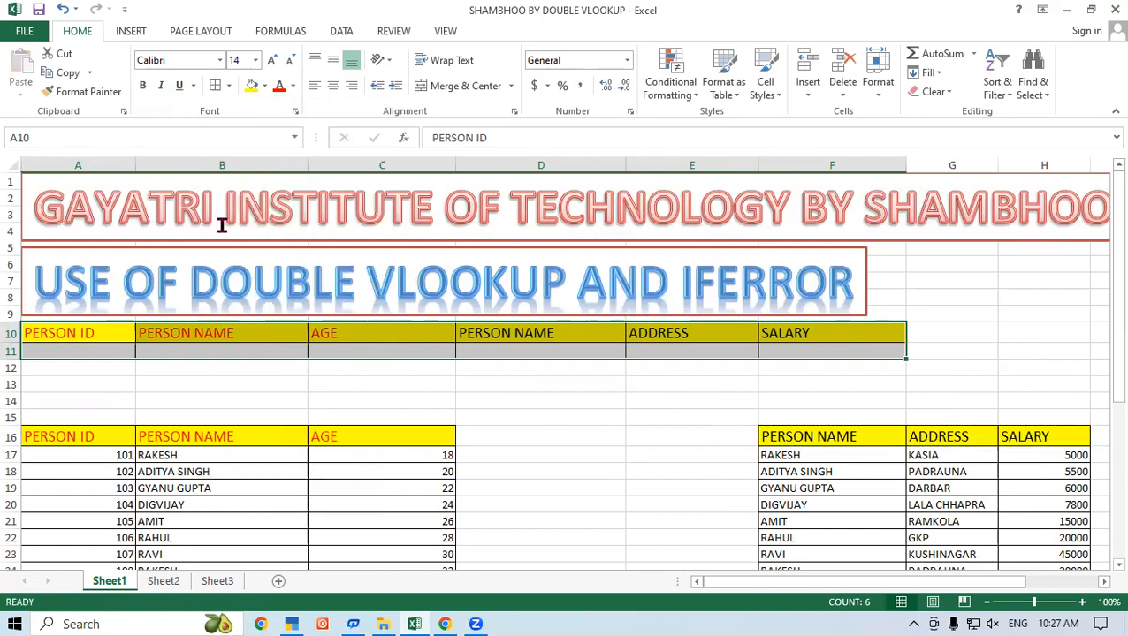
click(575, 402)
click(526, 372)
click(113, 353)
click(184, 350)
click(340, 350)
click(555, 358)
click(553, 397)
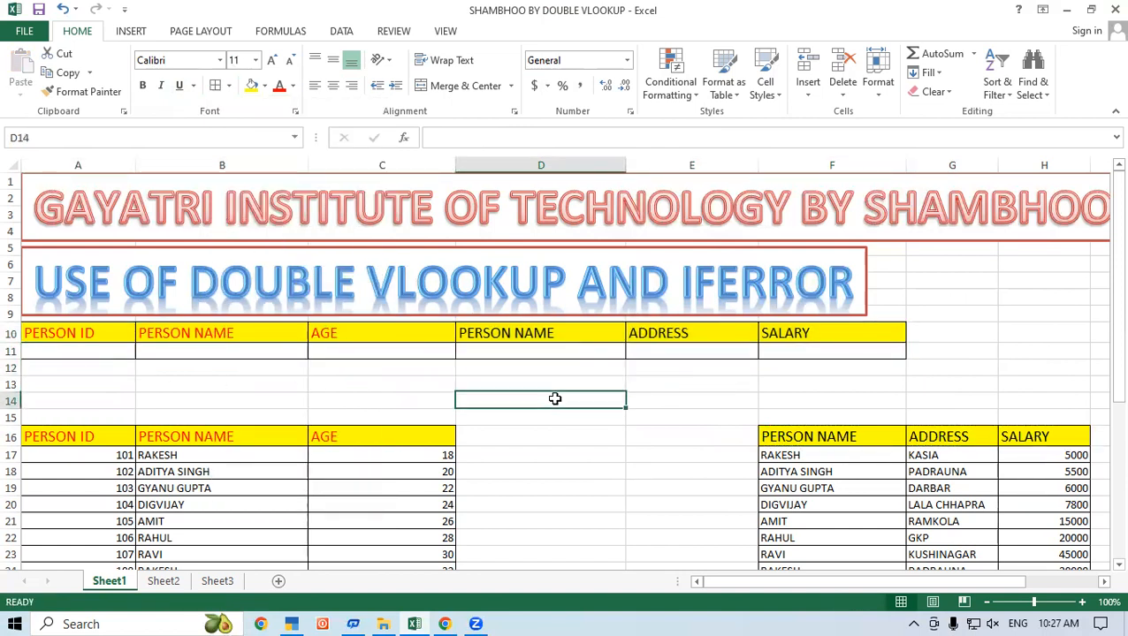
Copy the first person ID from A17 and paste it into A11 as the lookup value
scroll(523, 365, down, 2)
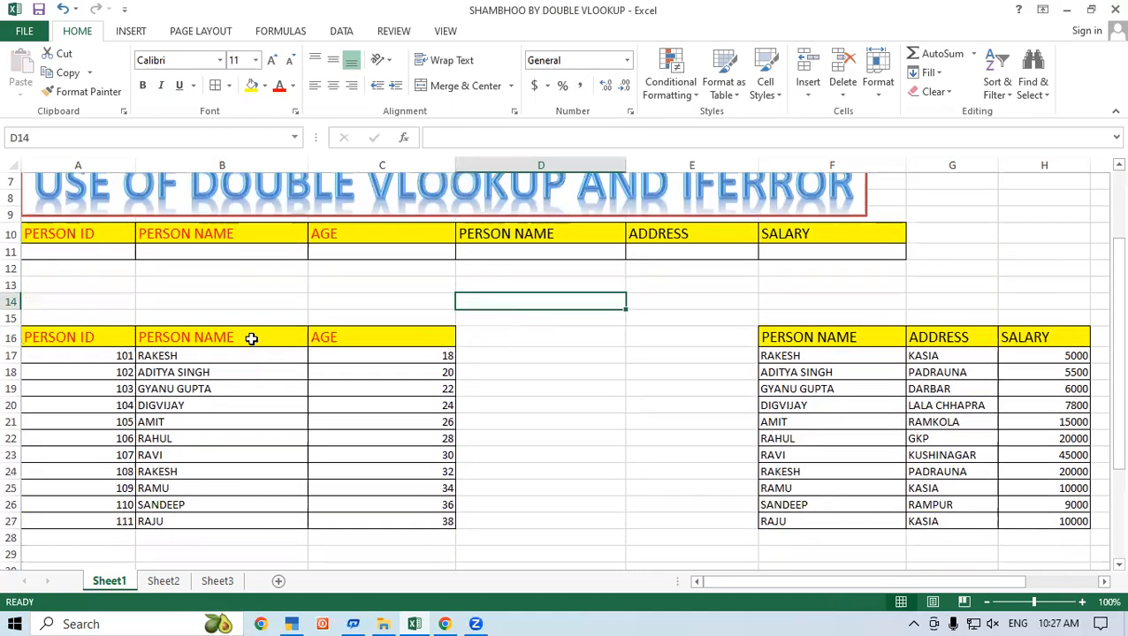
click(51, 357)
right_click(52, 358)
click(91, 58)
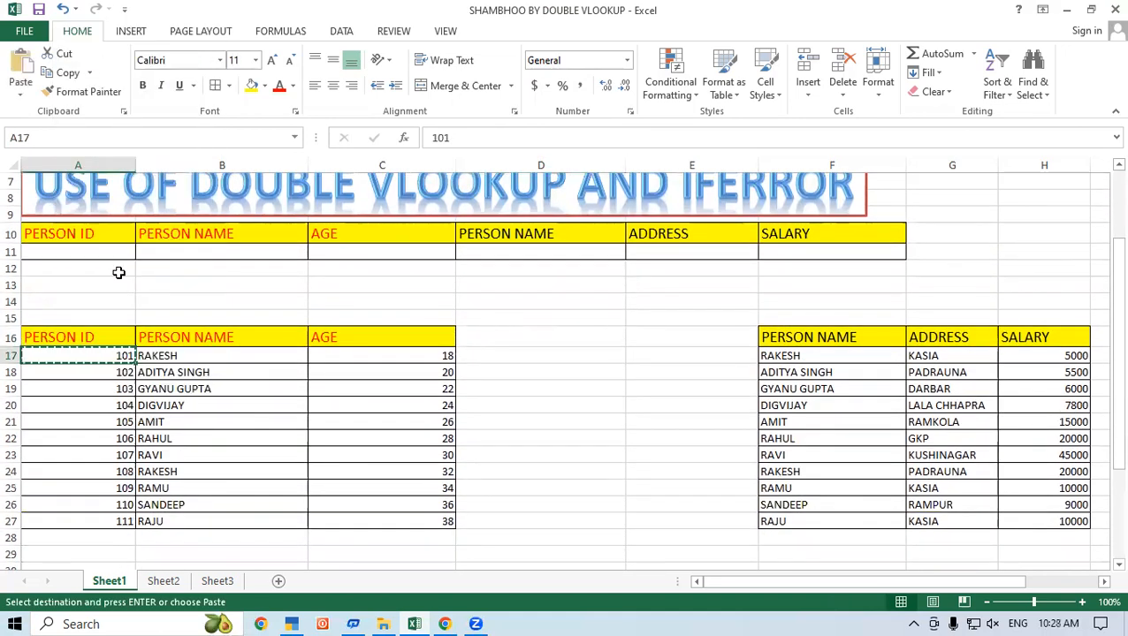
click(90, 254)
right_click(90, 255)
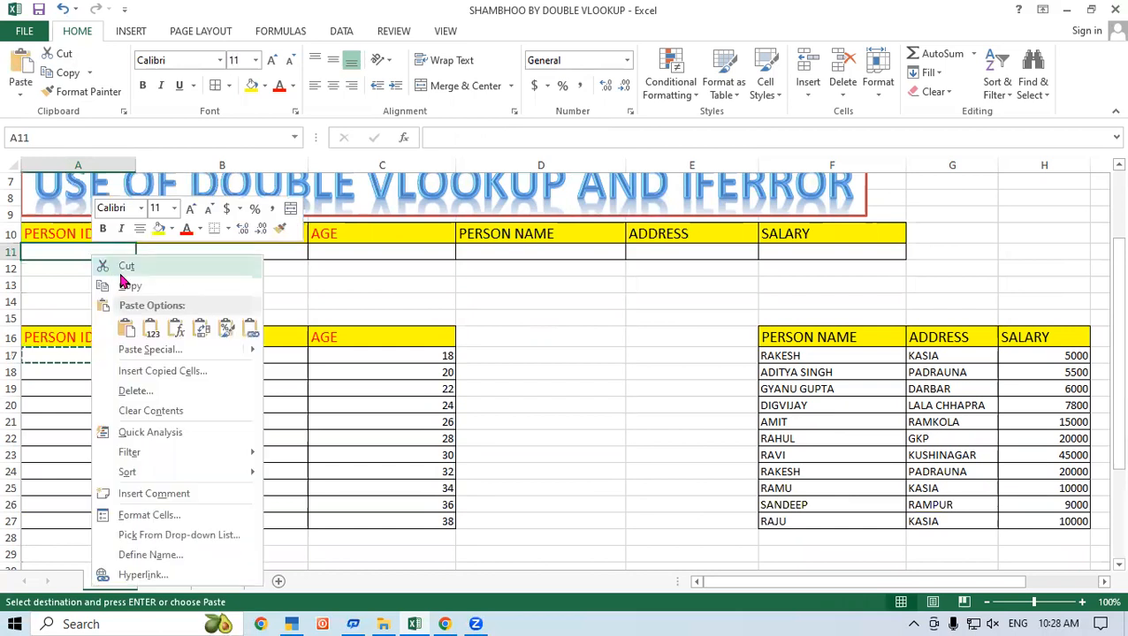
click(127, 330)
click(256, 275)
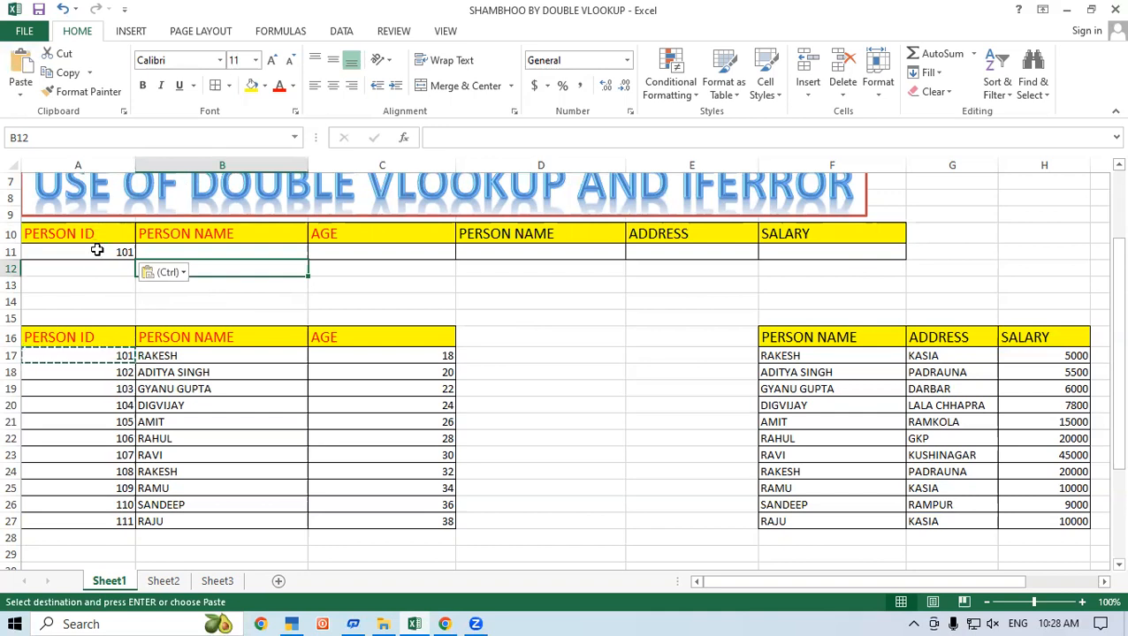
click(362, 267)
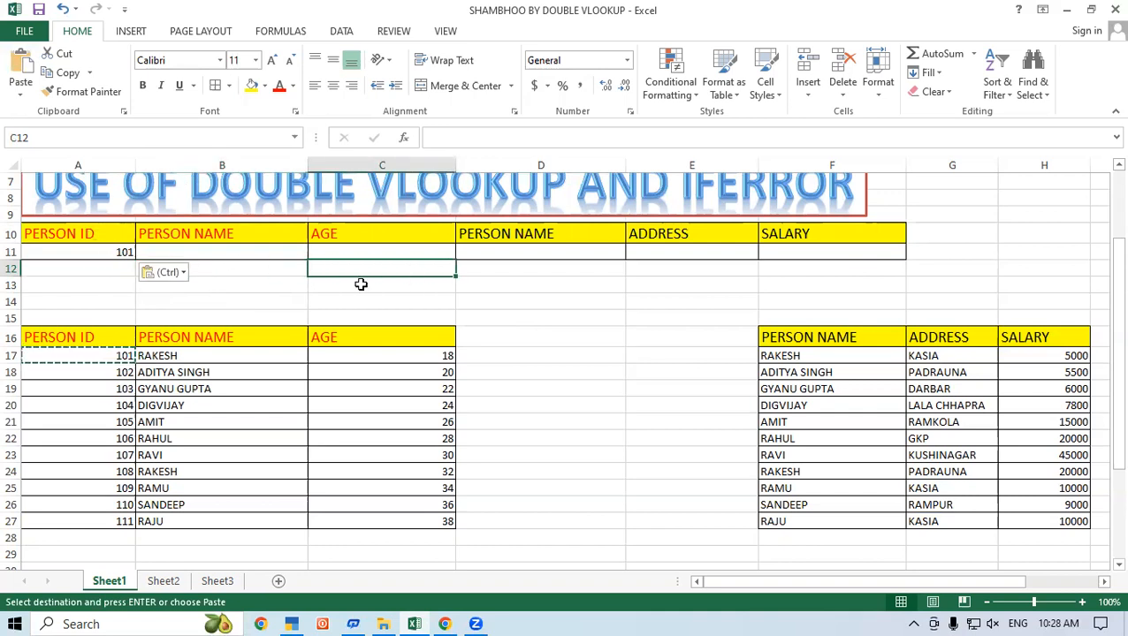
Enter the formula =VLOOKUP(A11,A16:C27,2,0) in B11 to look up the person name by ID
click(215, 251)
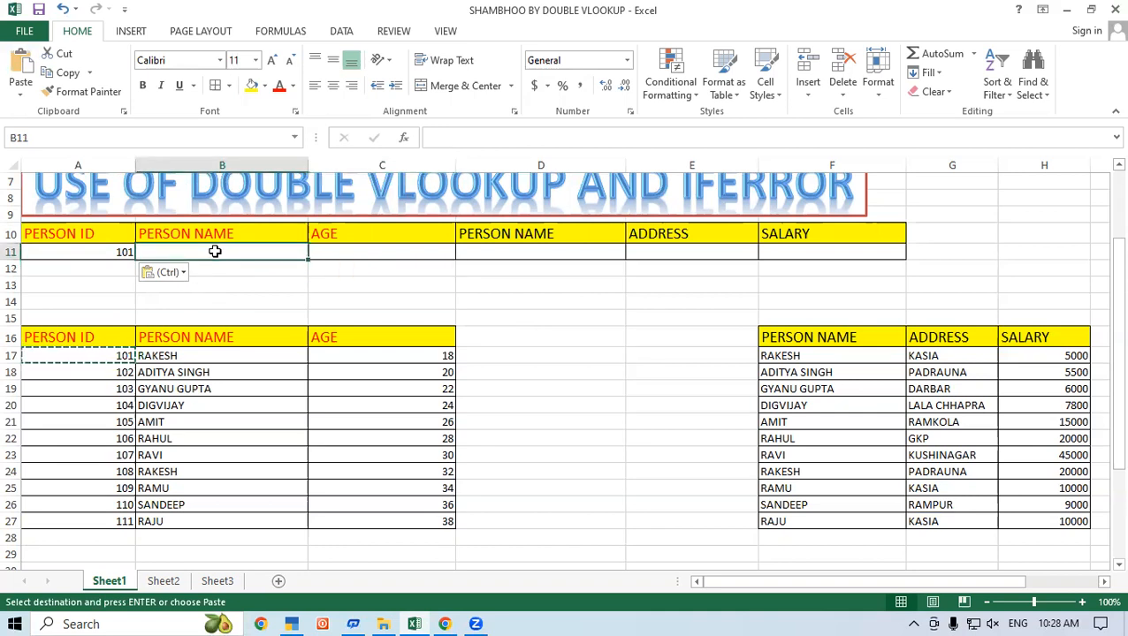
text(=vl)
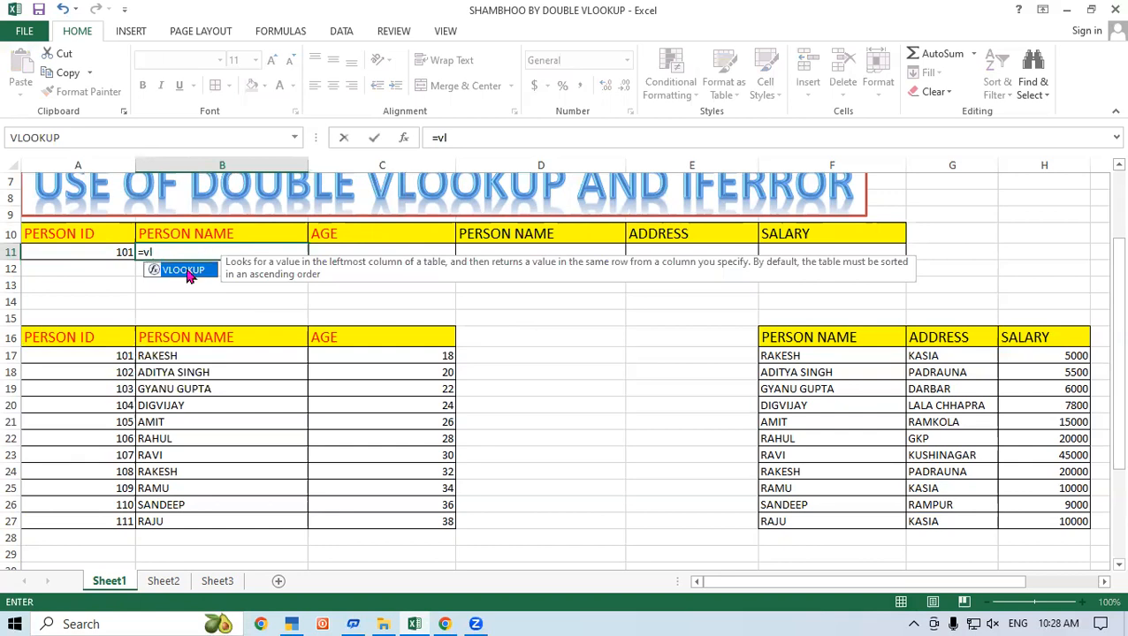
double_click(184, 269)
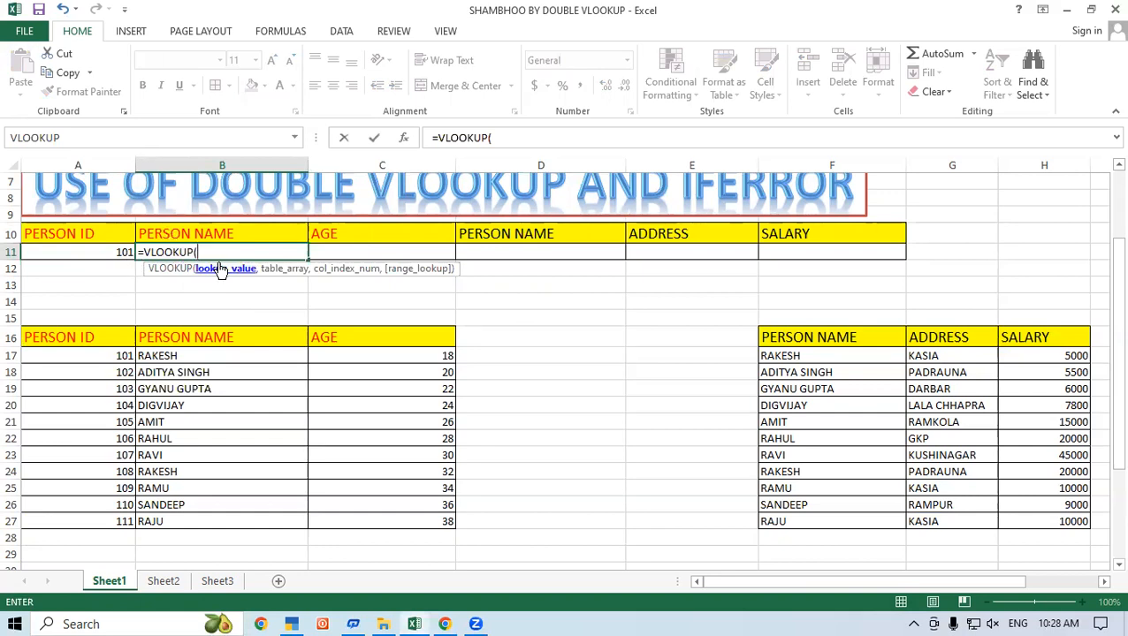
click(103, 252)
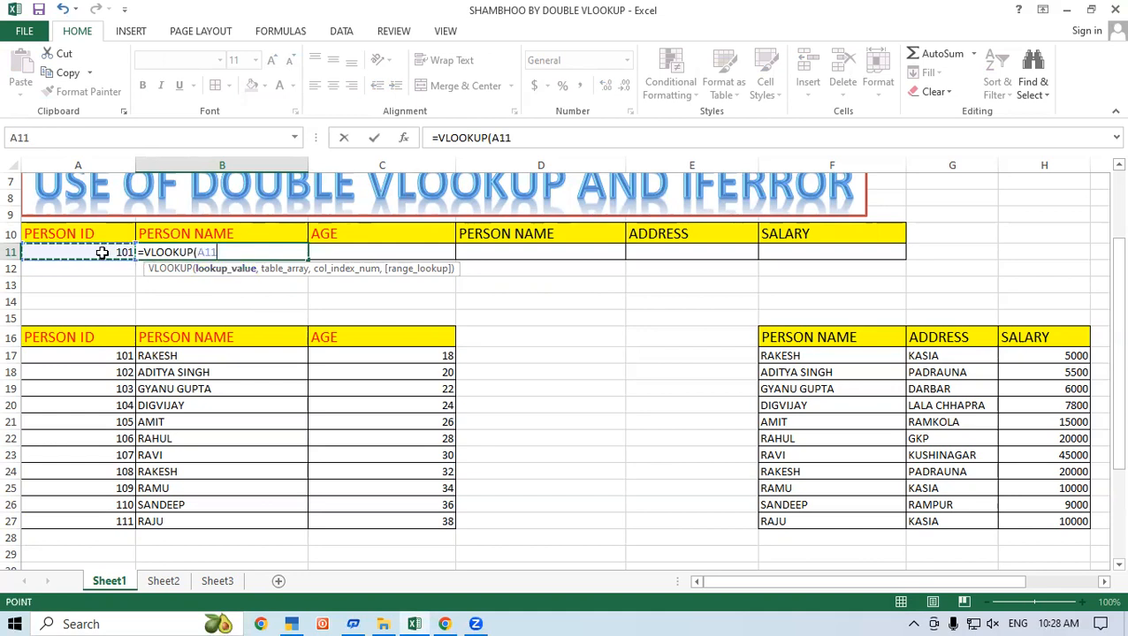
text(,)
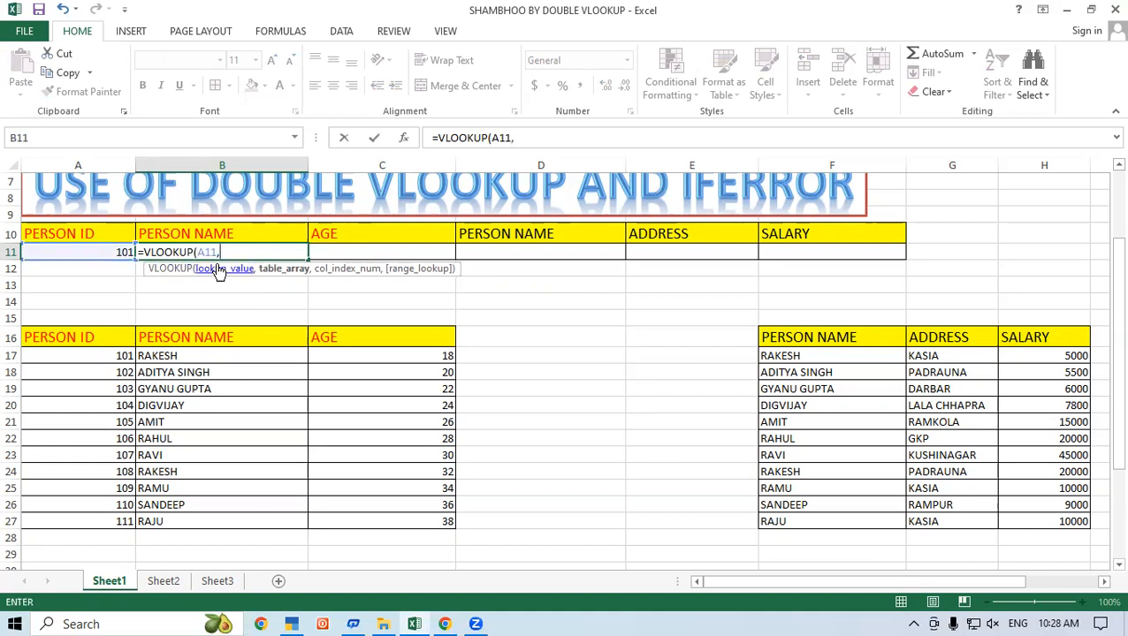
drag(108, 338, 411, 519)
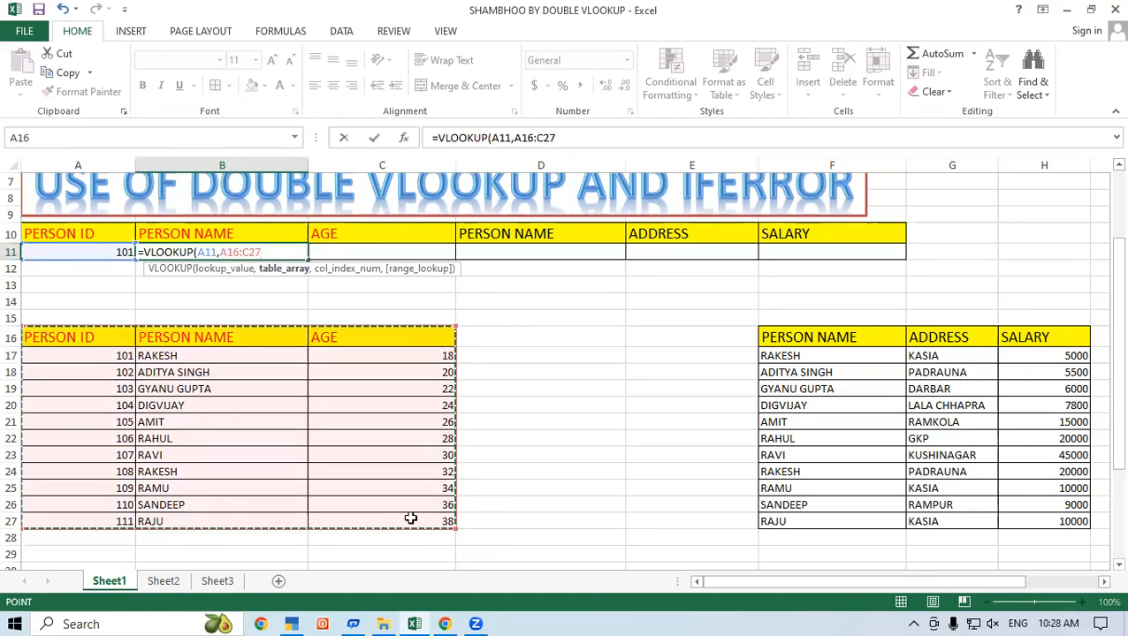
text(,)
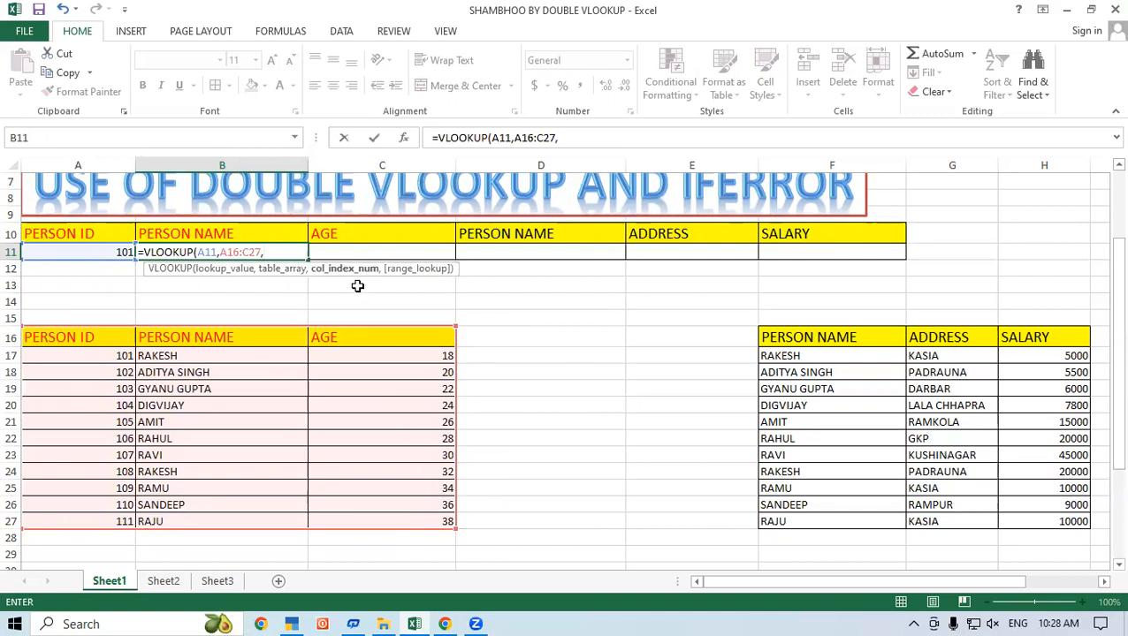
text(2,0)
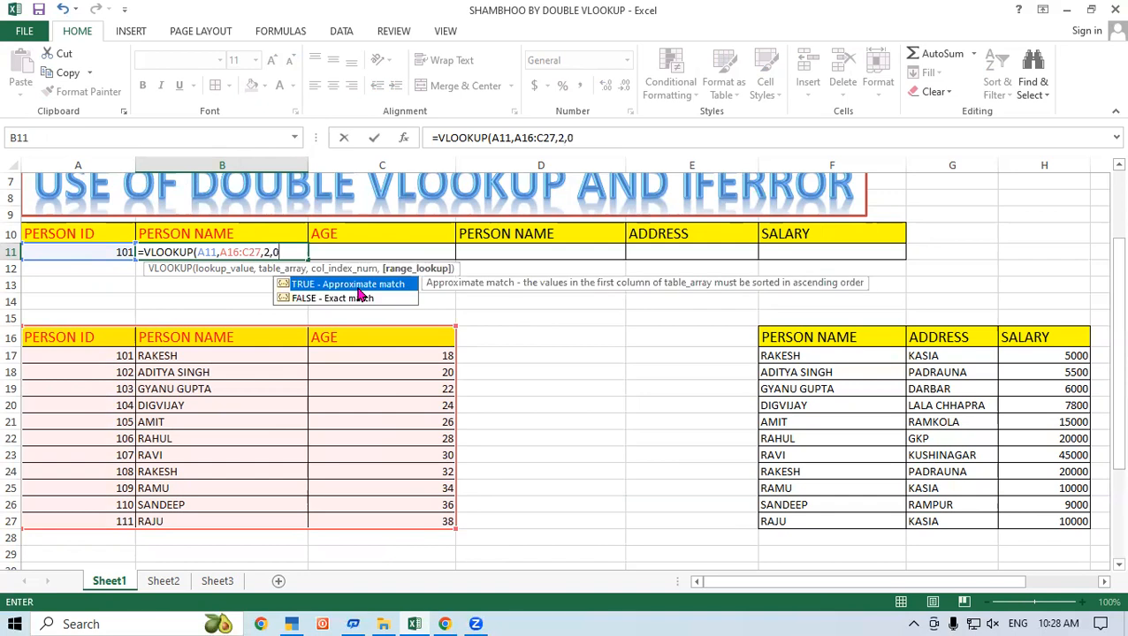
text())
key(Return)
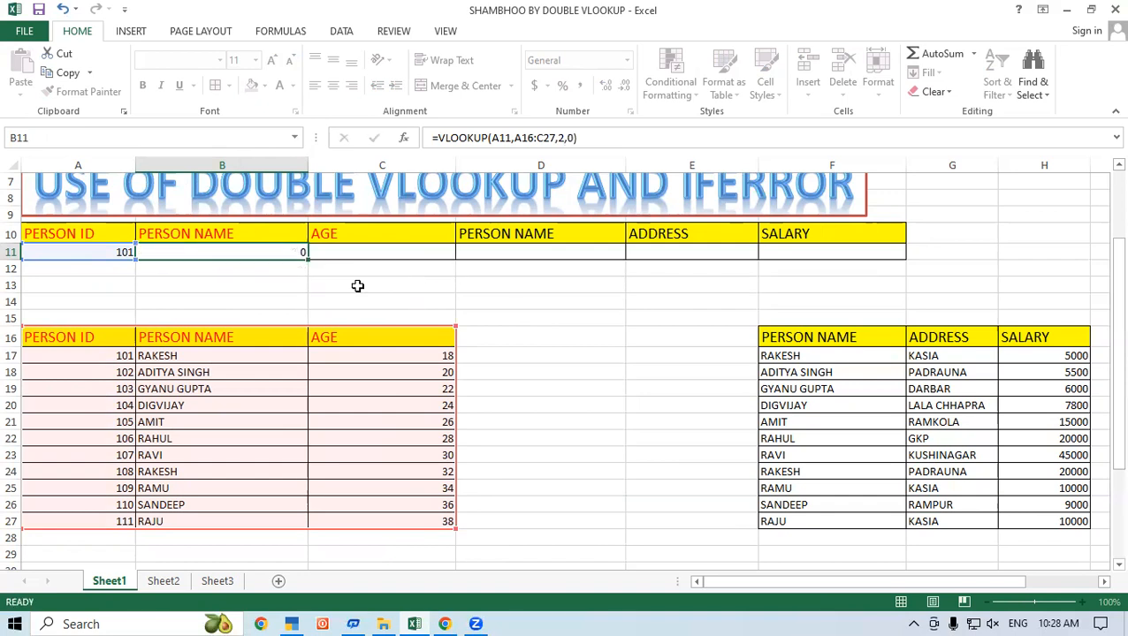
click(191, 252)
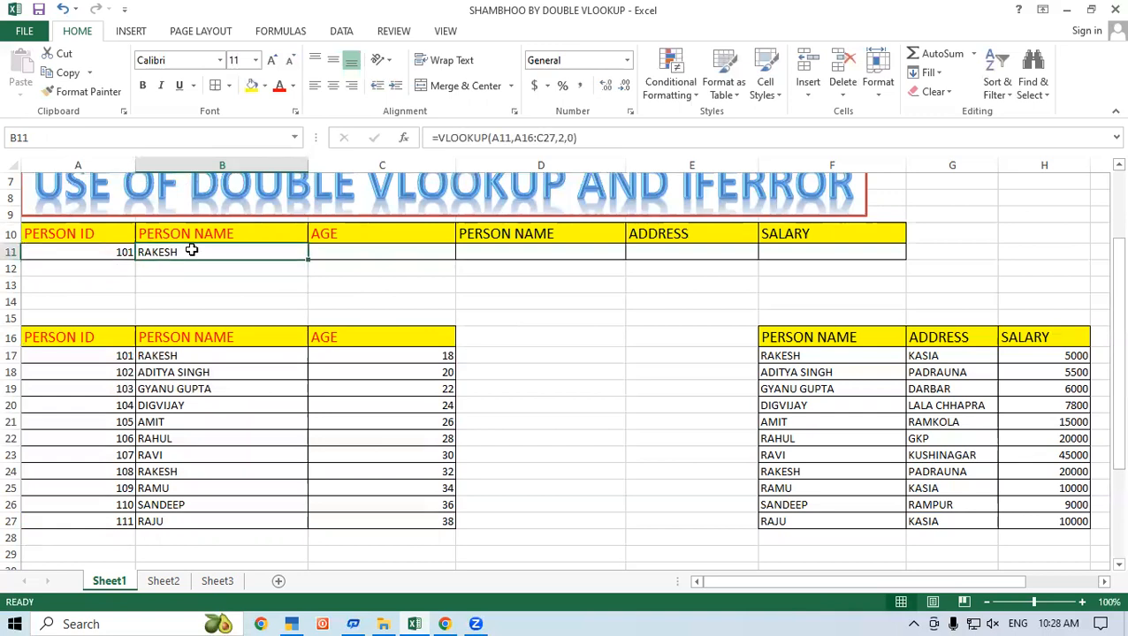
Replace the lookup ID in A11 with the person ID listed in A18 to test the name lookup
click(144, 271)
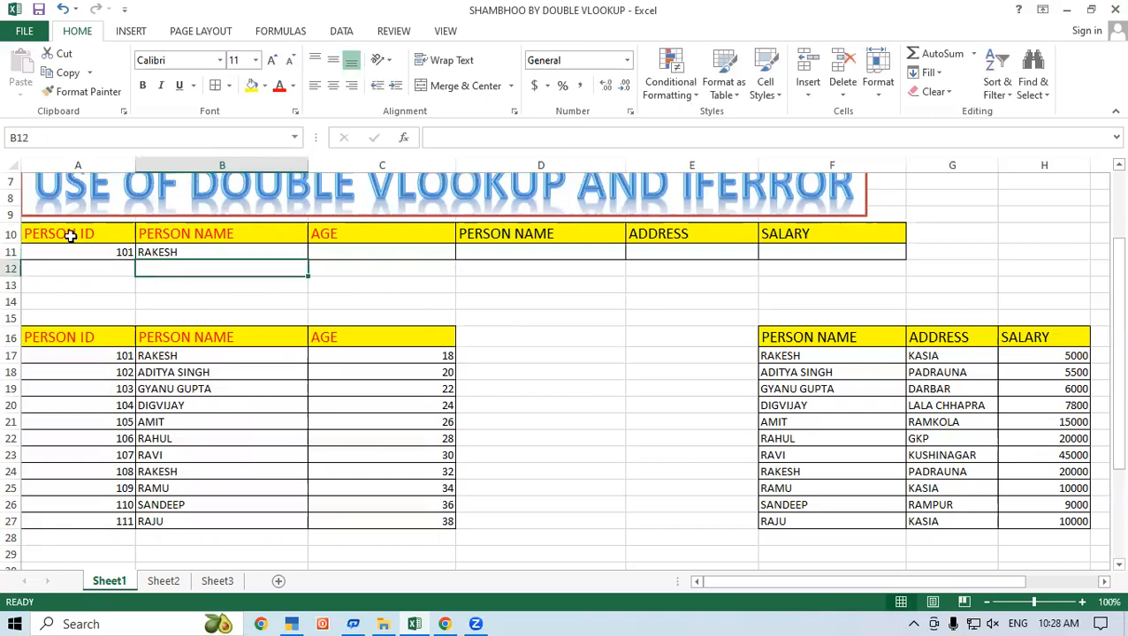
click(70, 235)
click(117, 254)
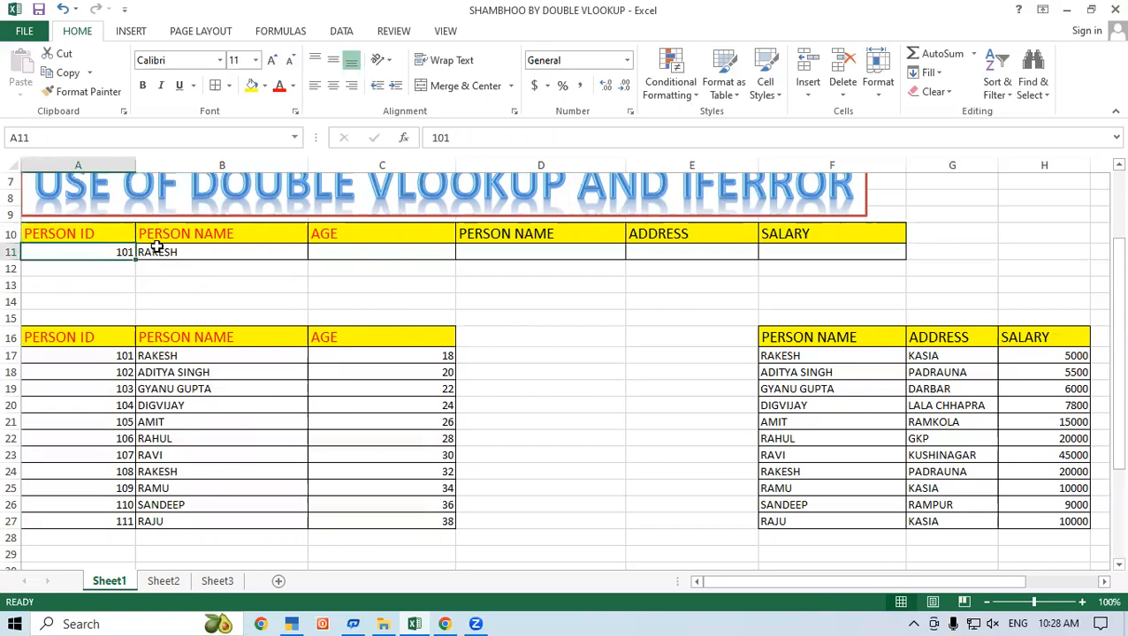
click(84, 269)
click(74, 249)
text(102)
key(Return)
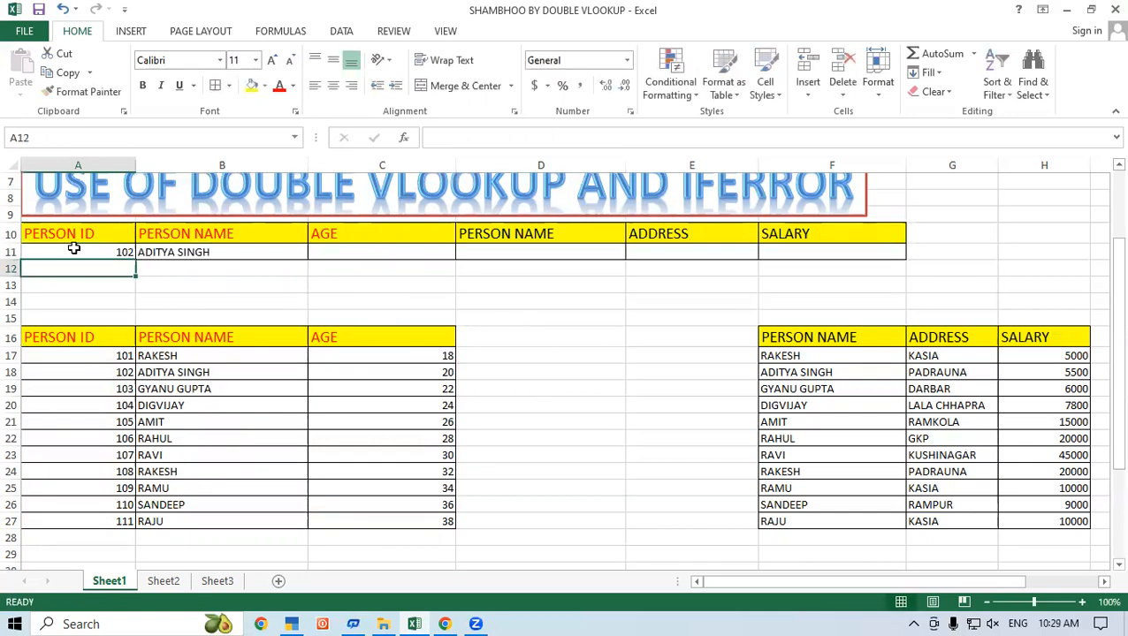
Replace the lookup ID in A11 with the person ID listed in A21 and check the name formula in B11
click(74, 249)
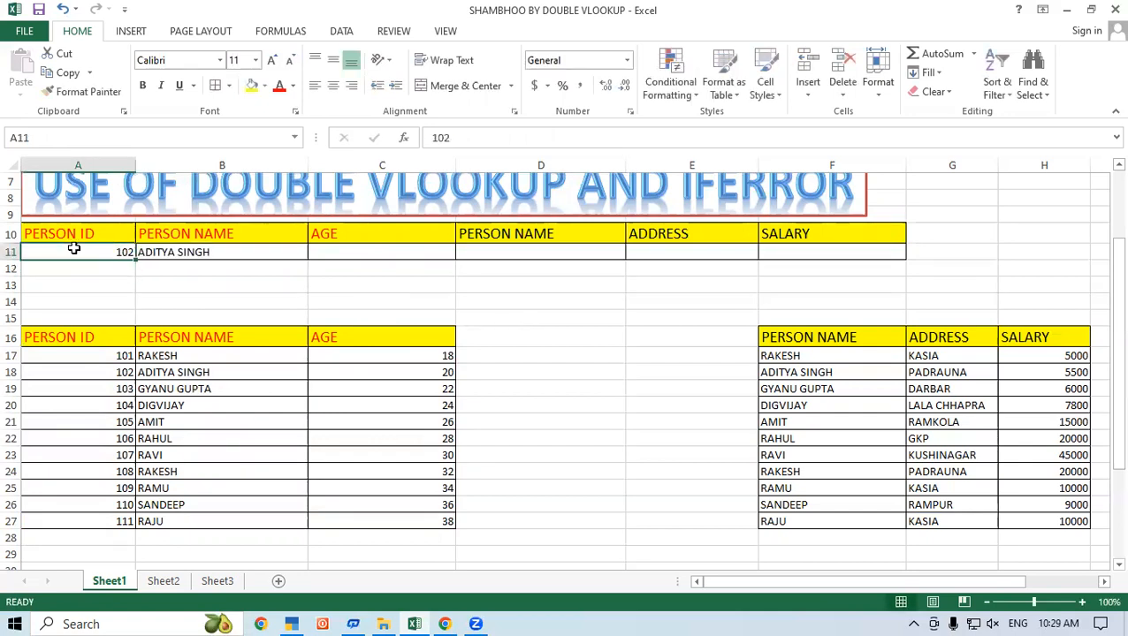
text(105)
key(Return)
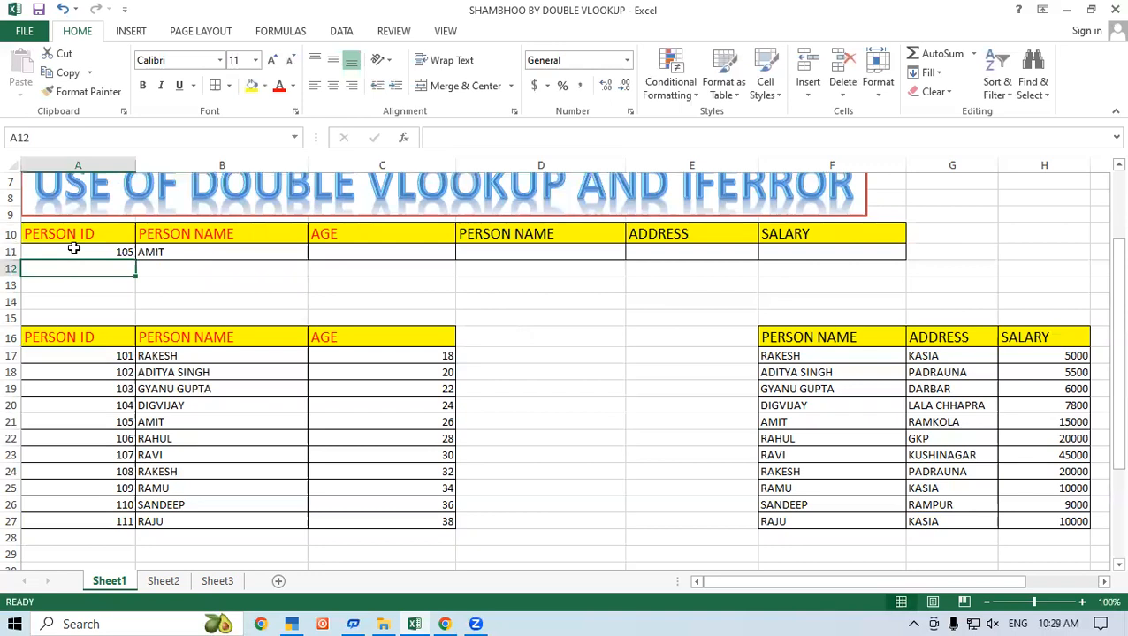
click(74, 249)
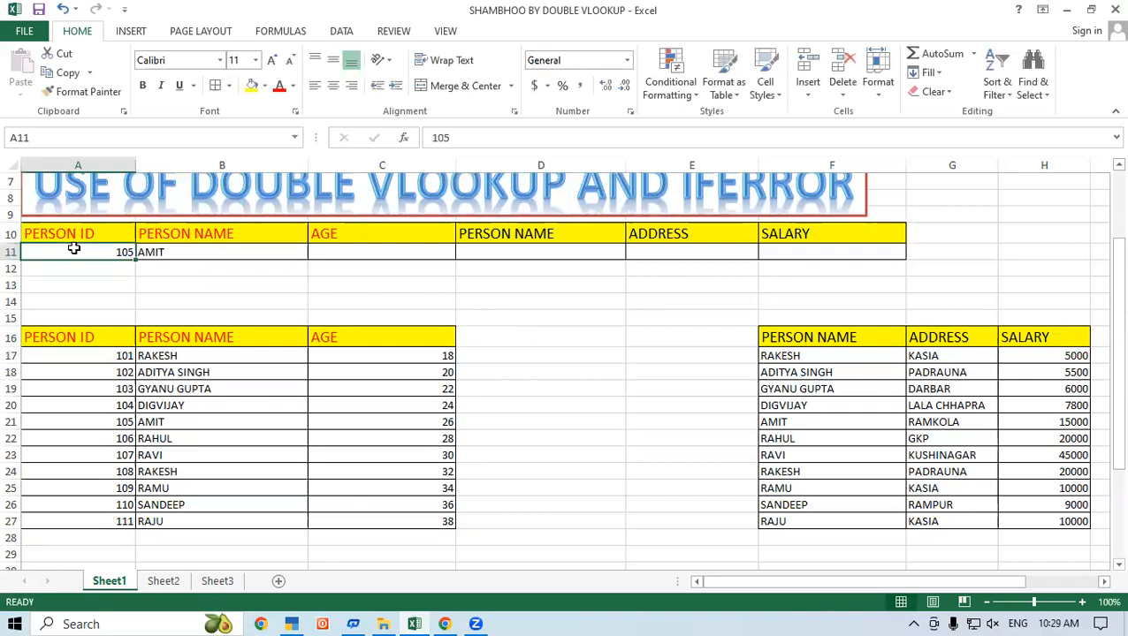
click(180, 246)
click(91, 249)
click(206, 247)
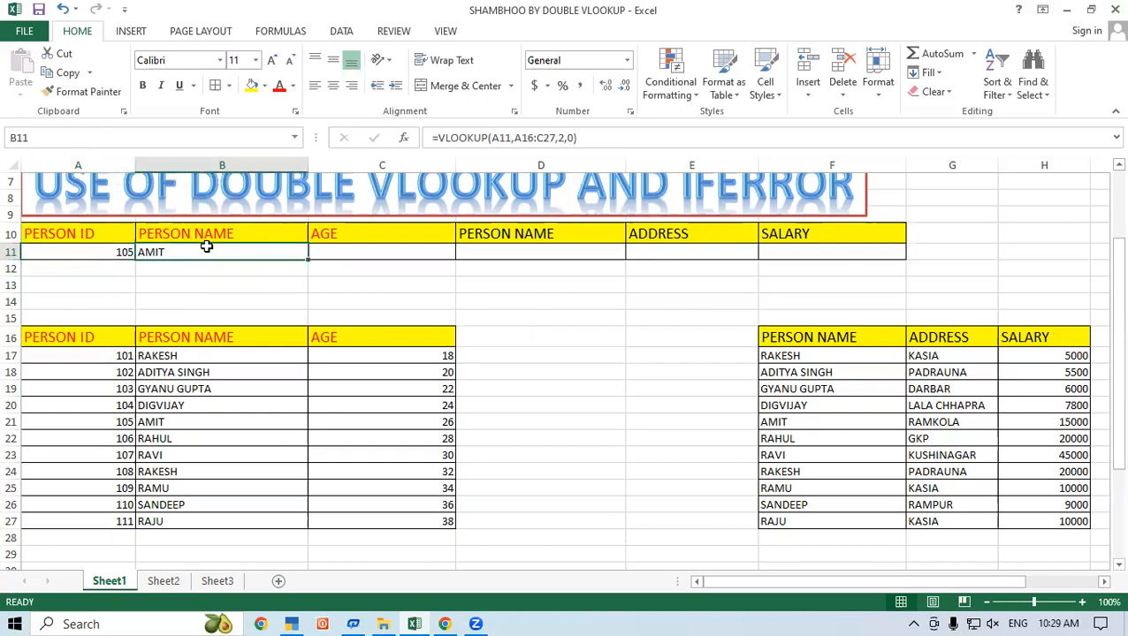
Enter the formula =VLOOKUP(A11,A16:C27,3,0) in C11 to look up the age by person ID
click(352, 251)
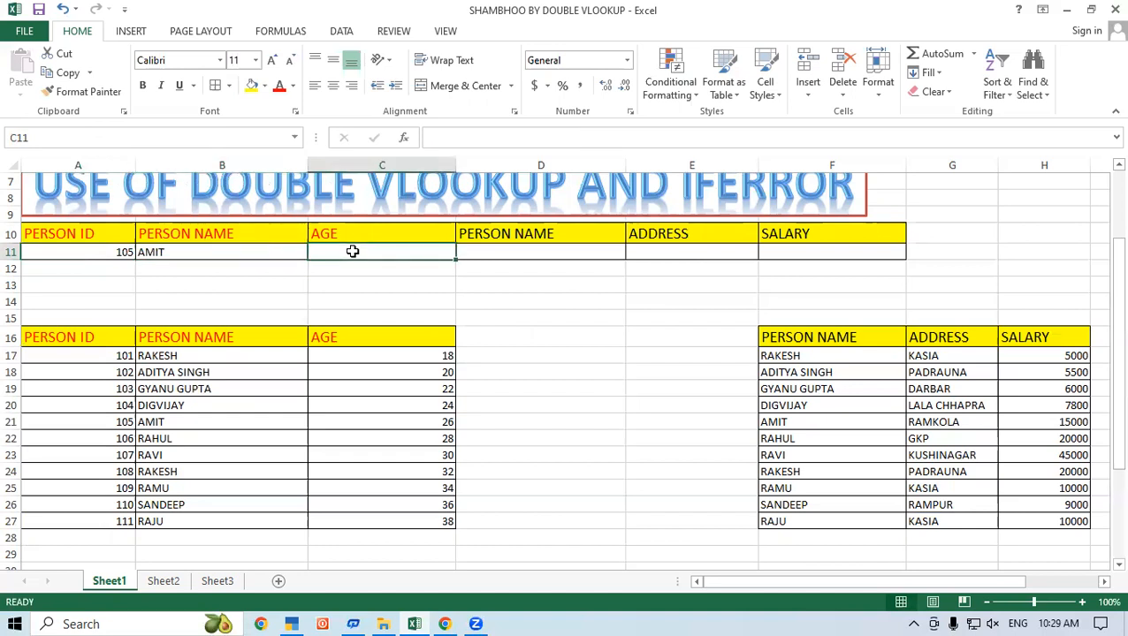
text(=)
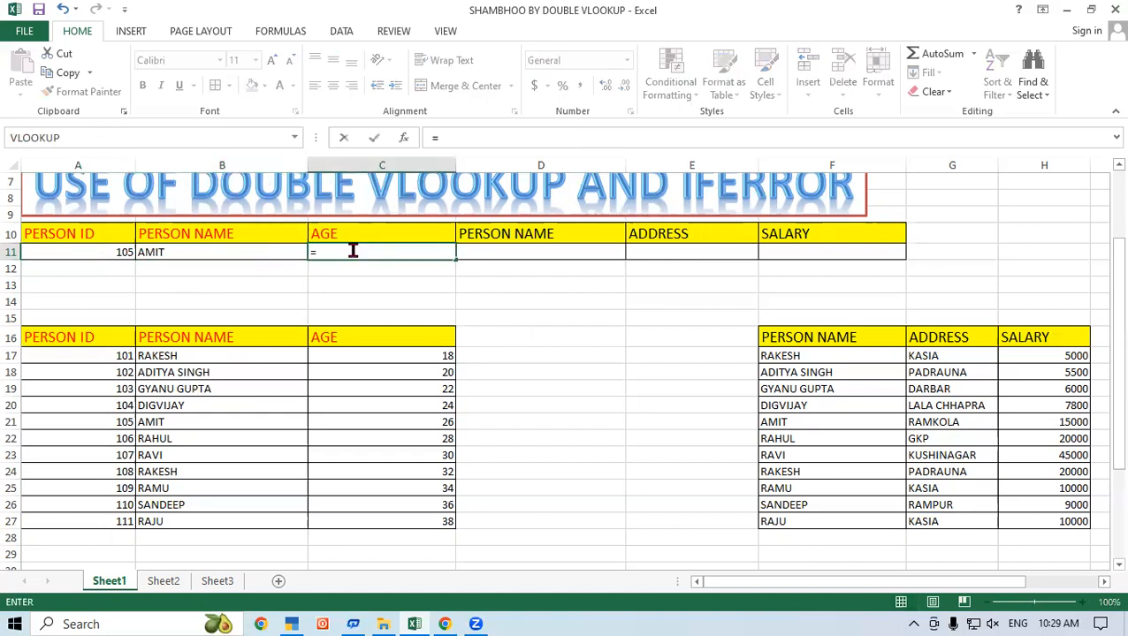
text(vlo)
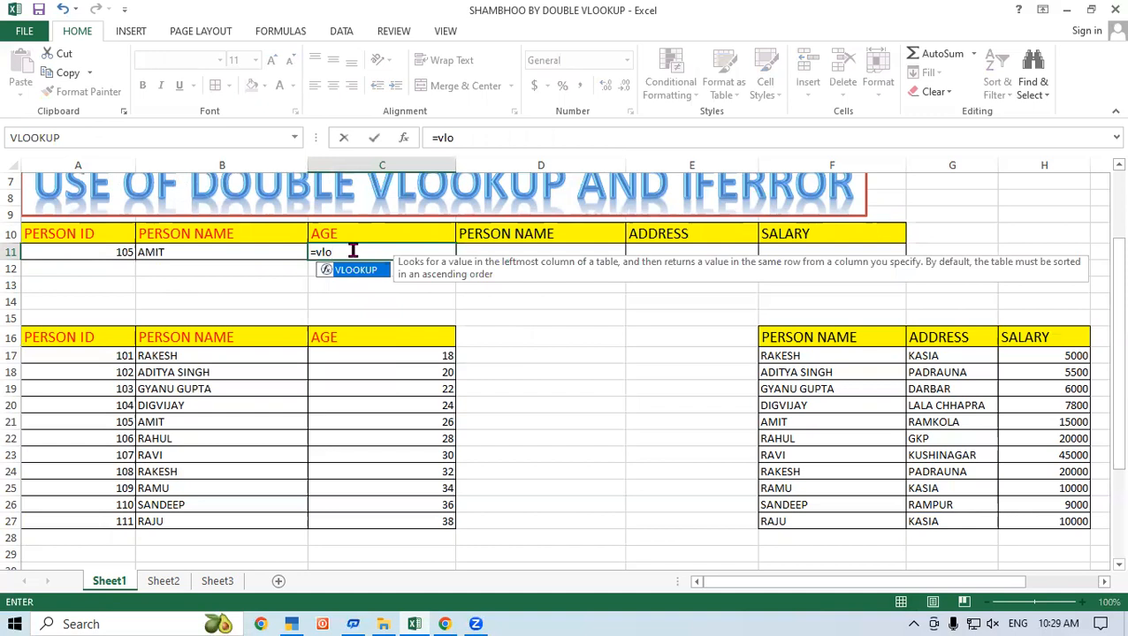
double_click(367, 270)
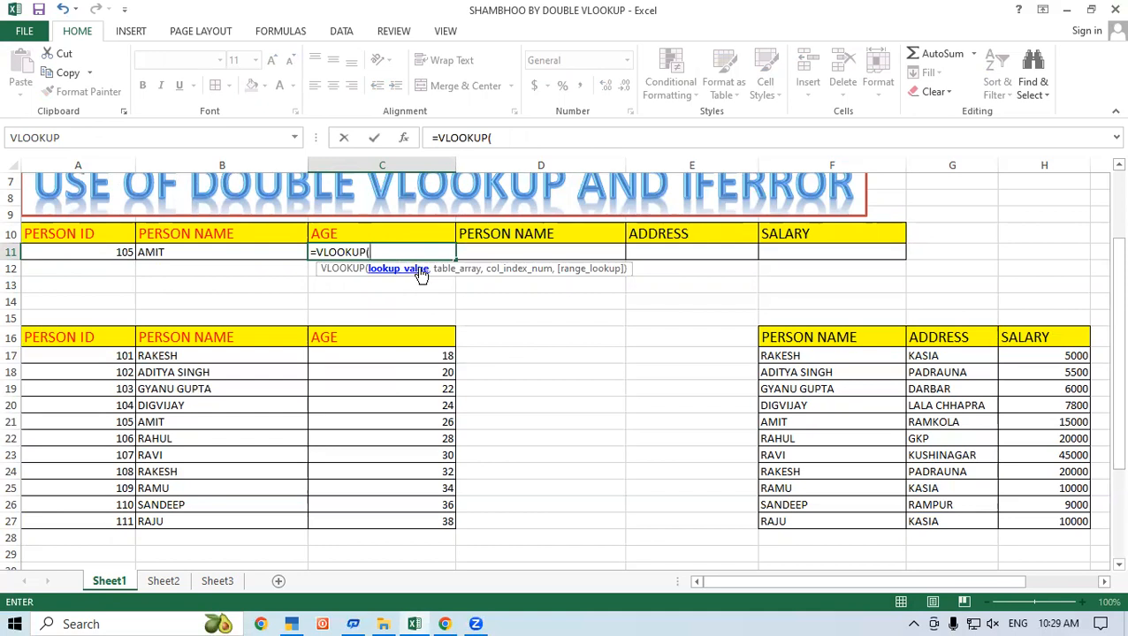
click(78, 252)
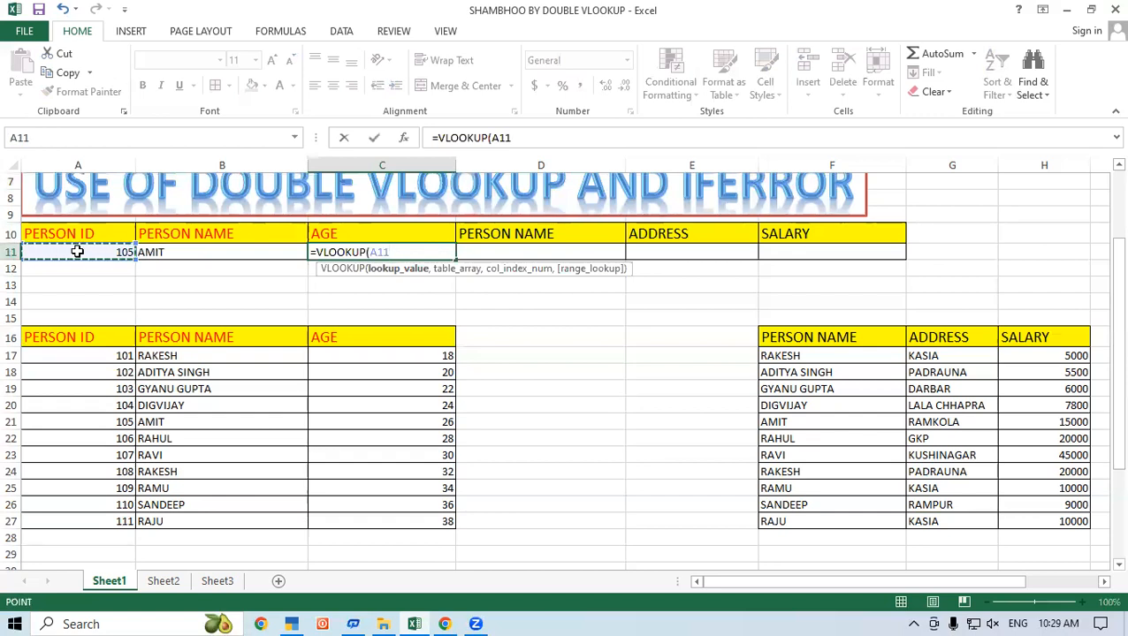
text(,)
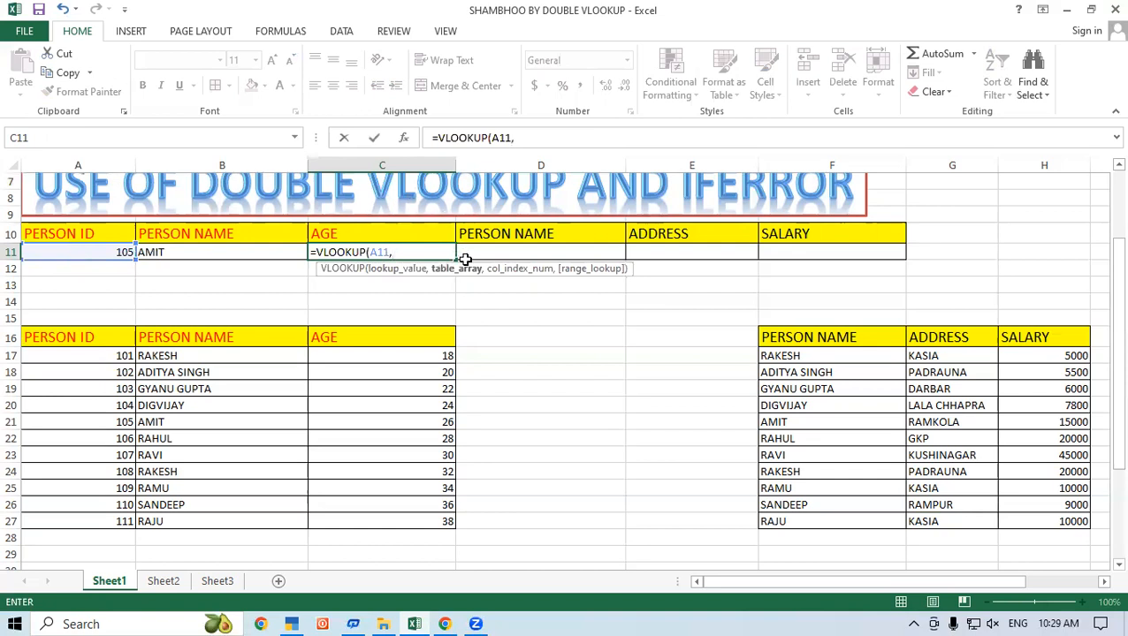
drag(73, 338, 404, 516)
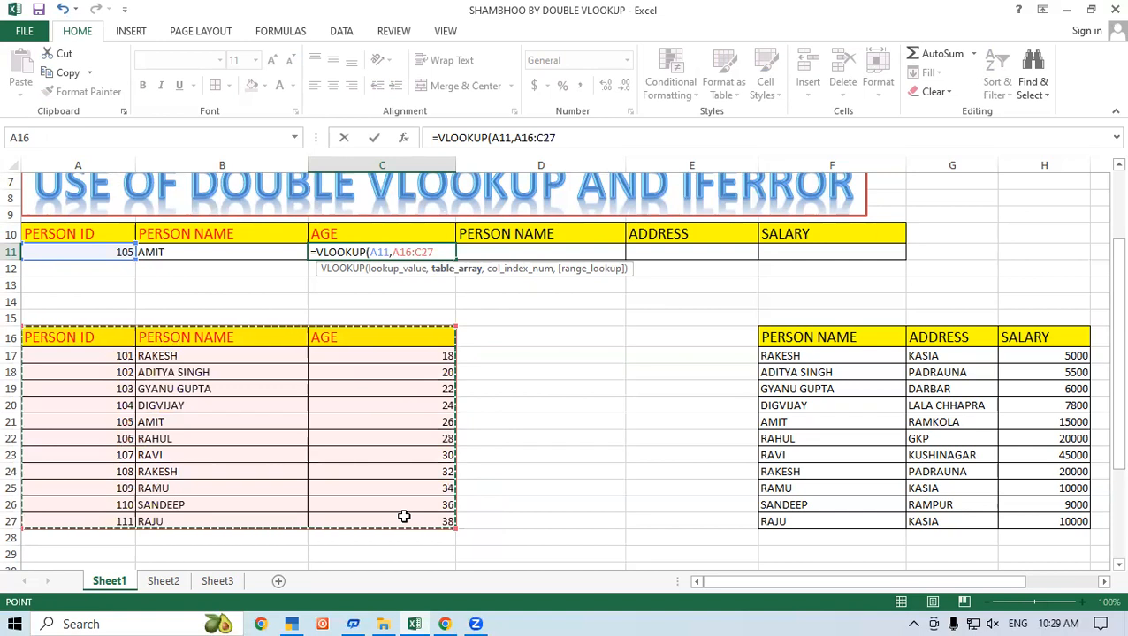
text(,)
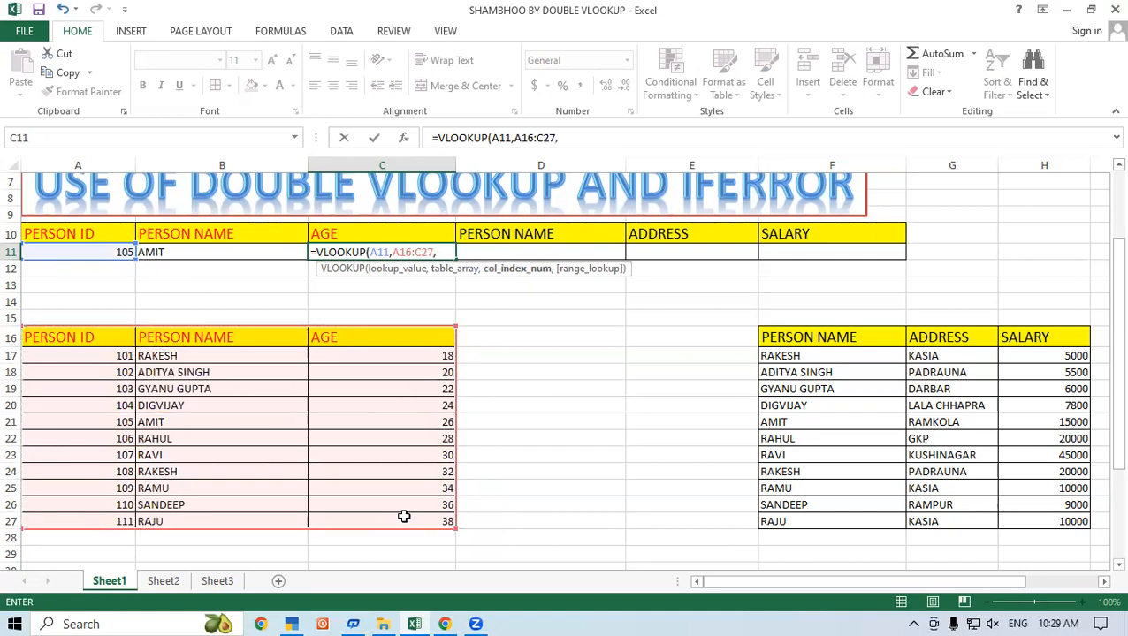
text(3,0)
text())
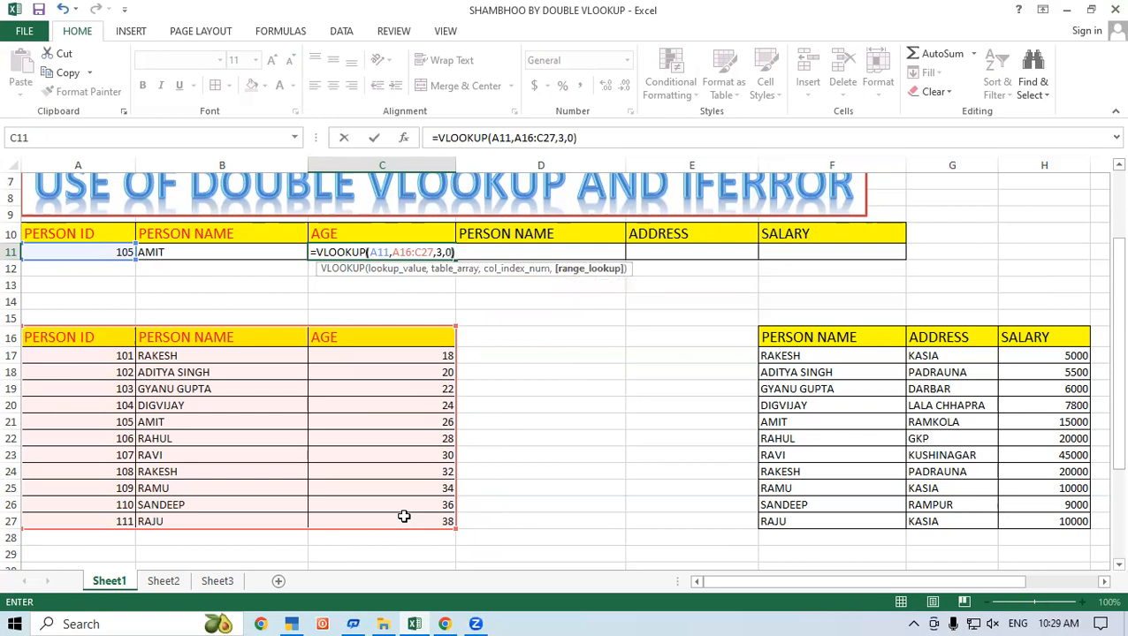
key(Return)
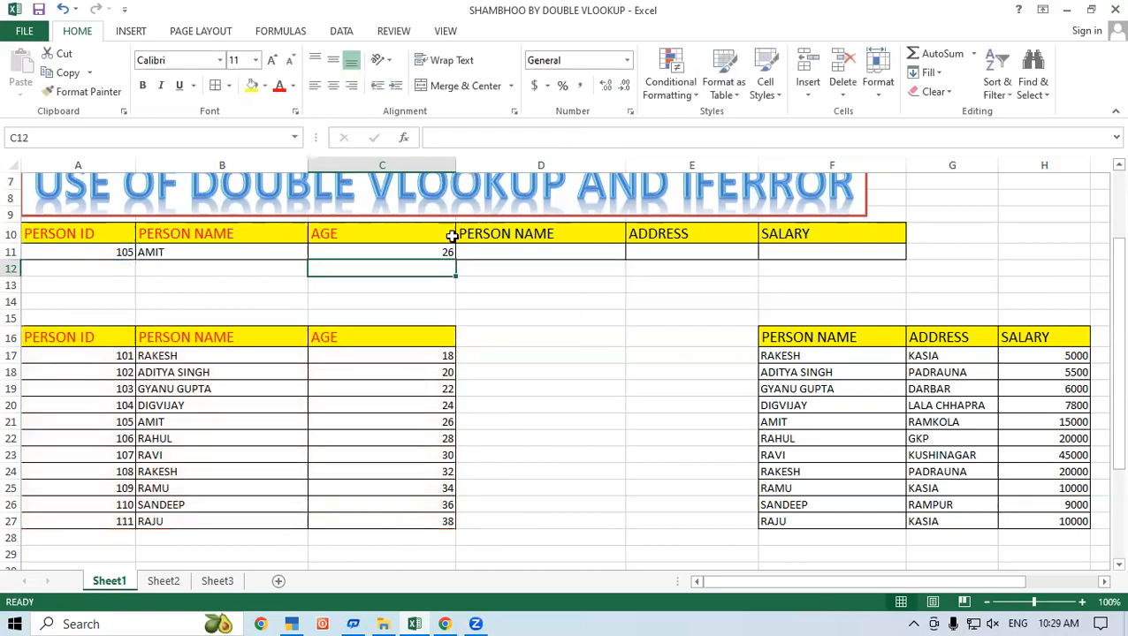
Replace the lookup ID in A11 with the person ID listed in A23 to test the name and age lookups
click(422, 253)
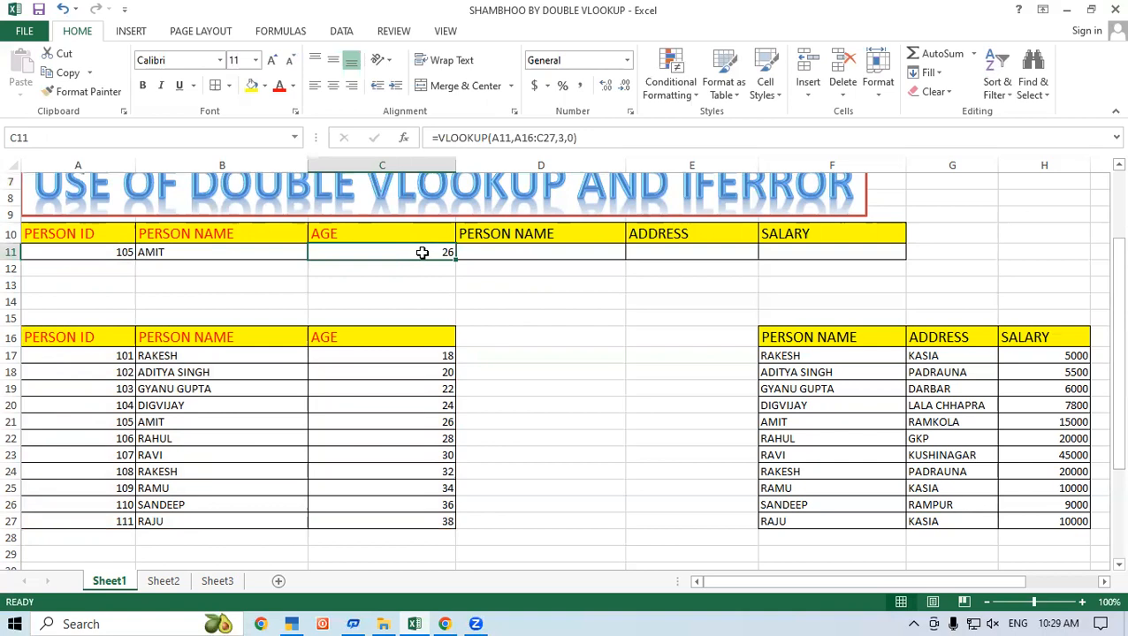
click(104, 251)
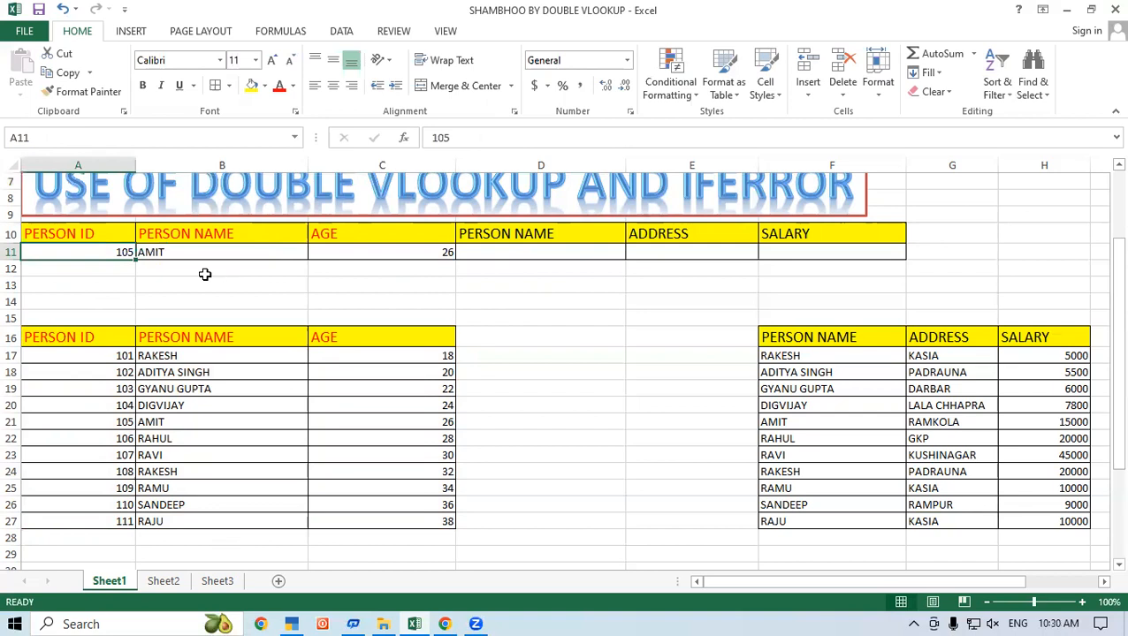
text(107)
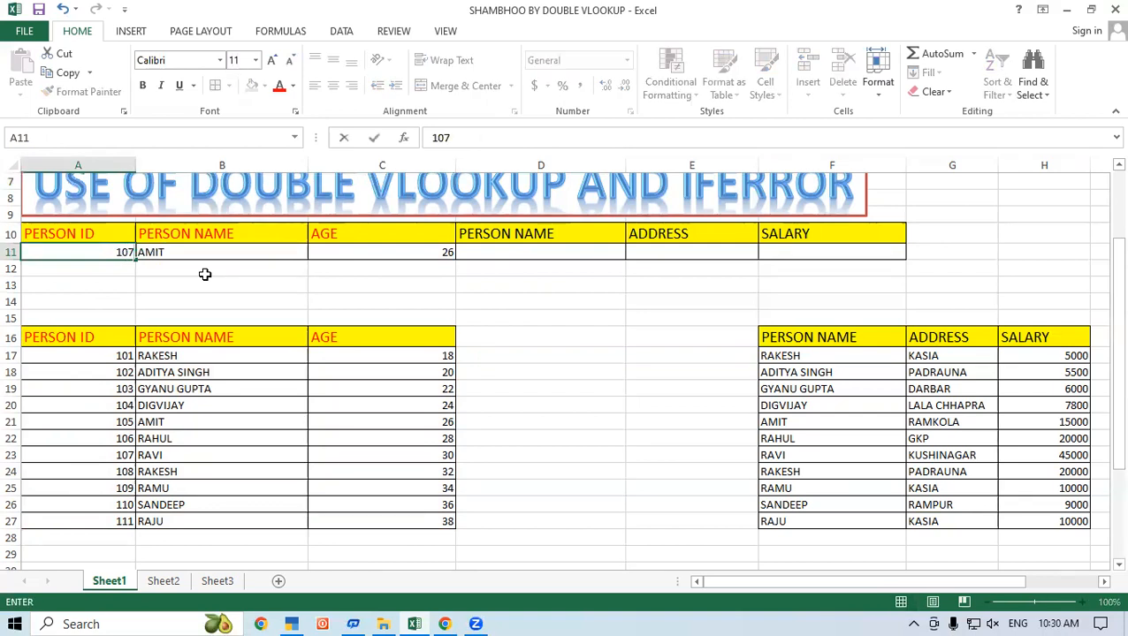
key(Return)
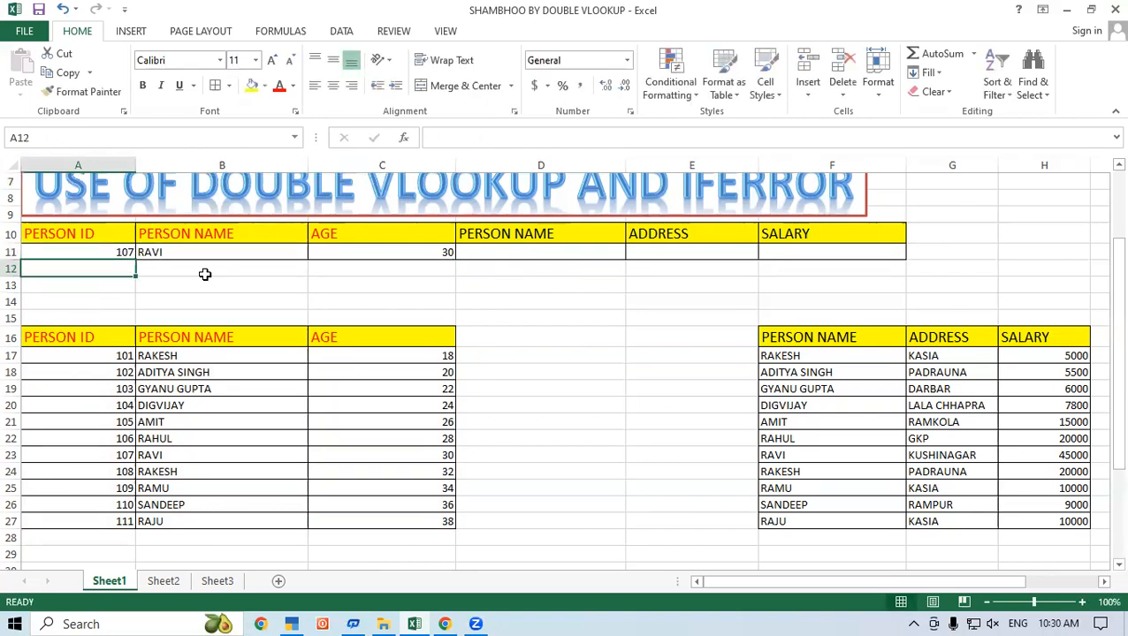
click(247, 262)
click(411, 251)
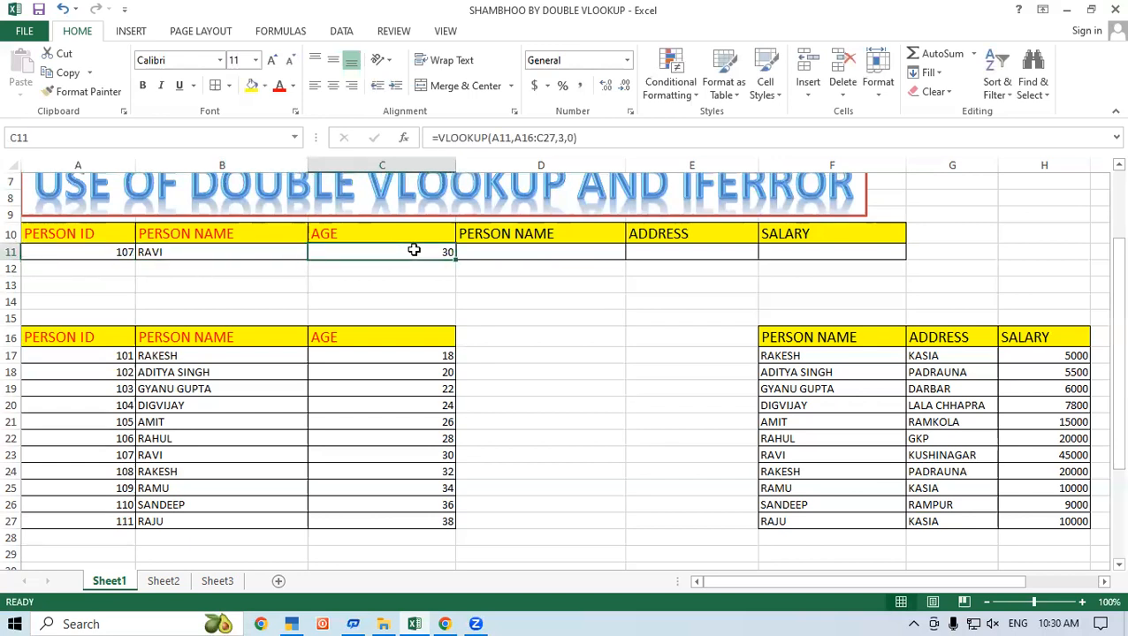
Delete column D, which holds the duplicate PERSON NAME header of the lookup row
click(500, 250)
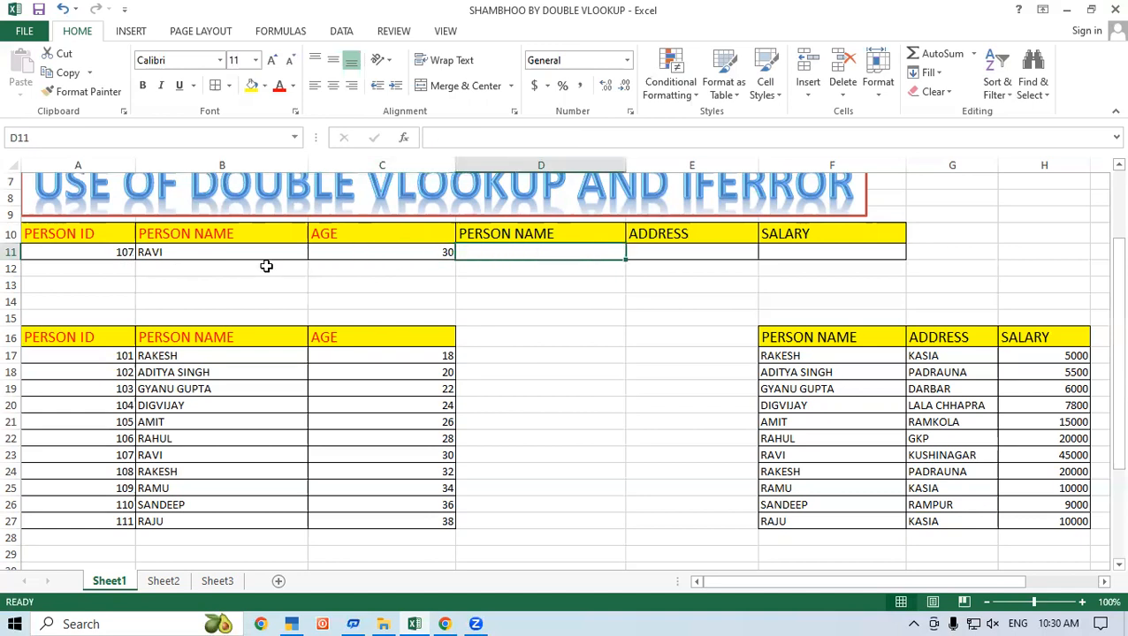
click(104, 251)
click(546, 251)
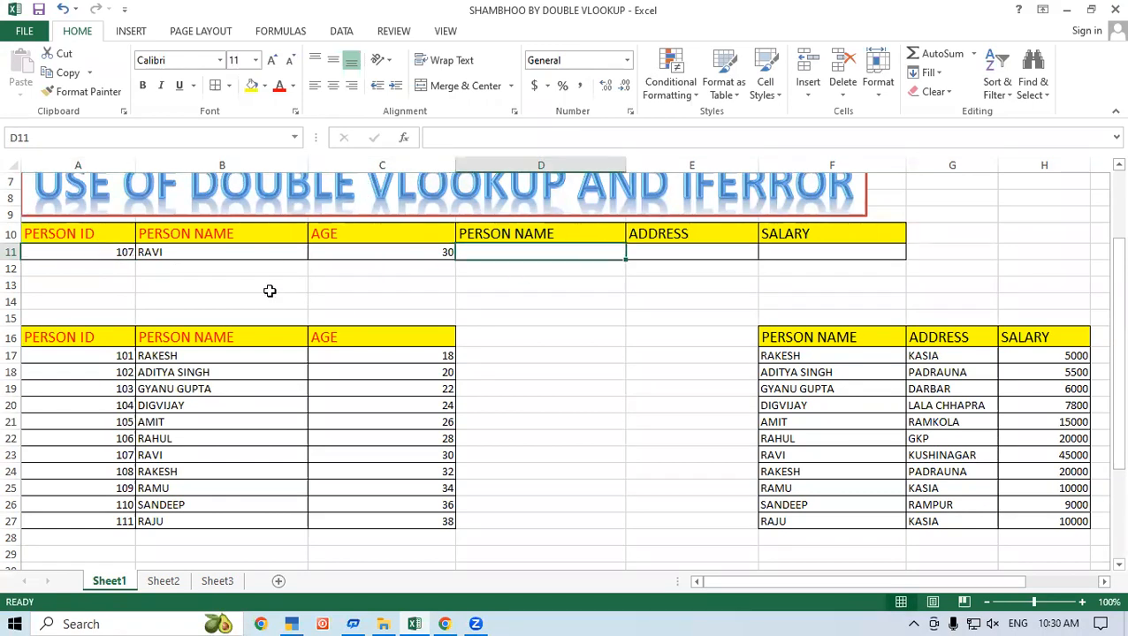
click(698, 252)
click(765, 257)
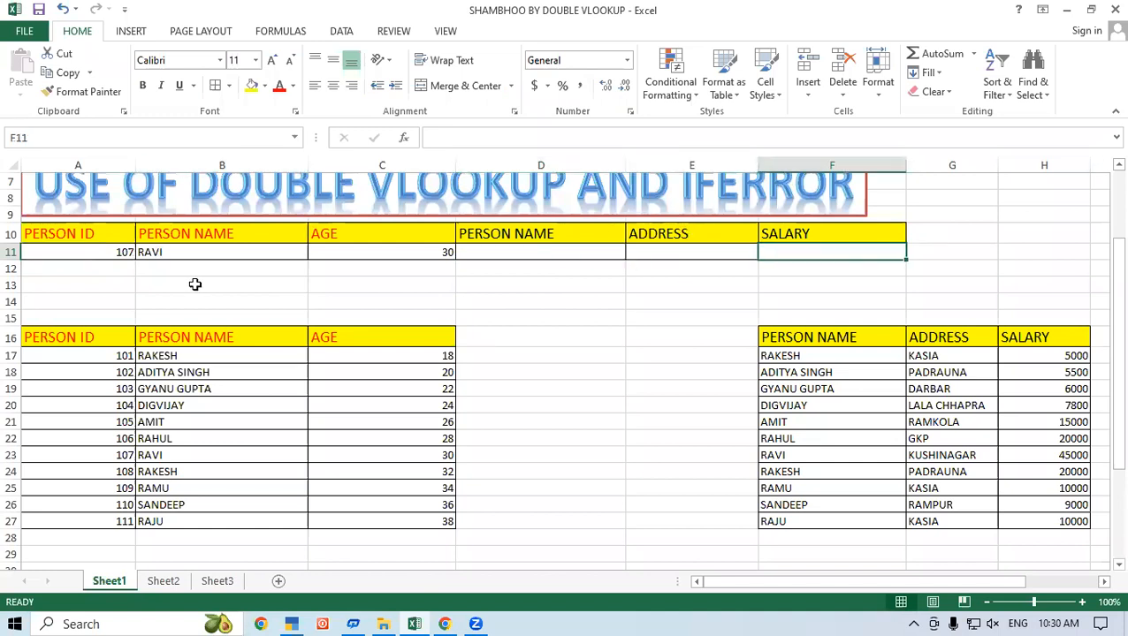
click(541, 164)
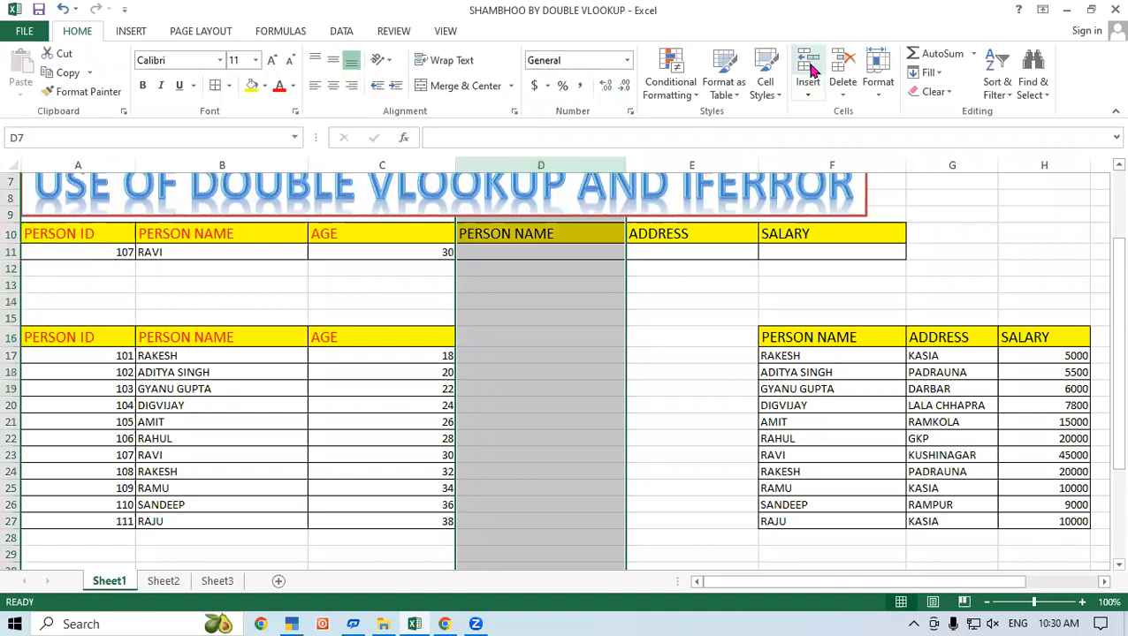
click(842, 69)
click(695, 268)
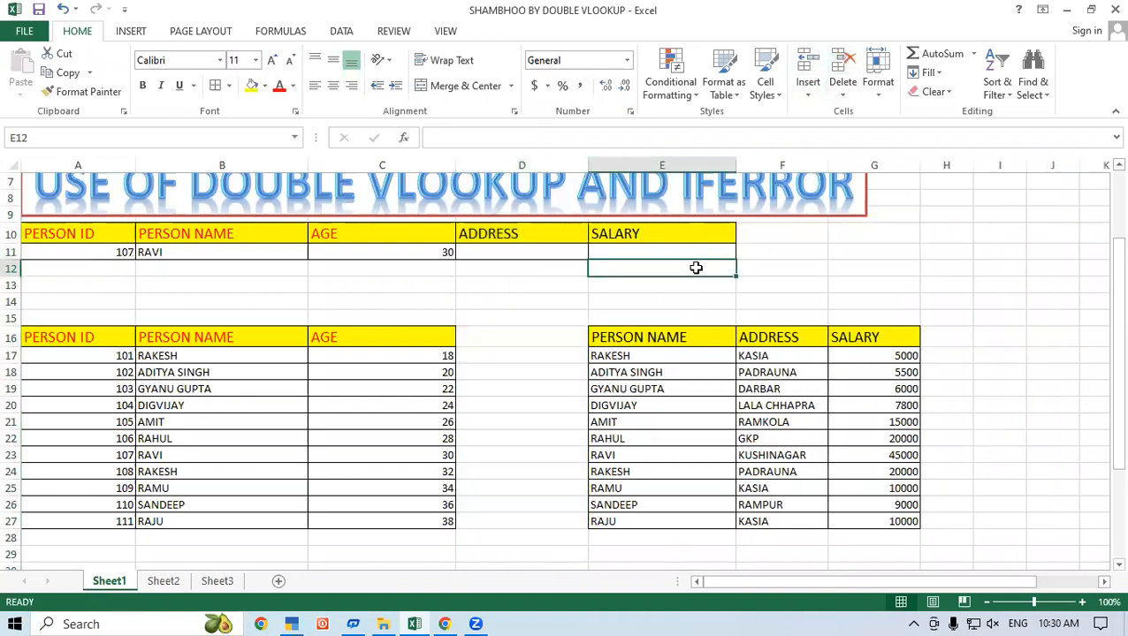
click(568, 272)
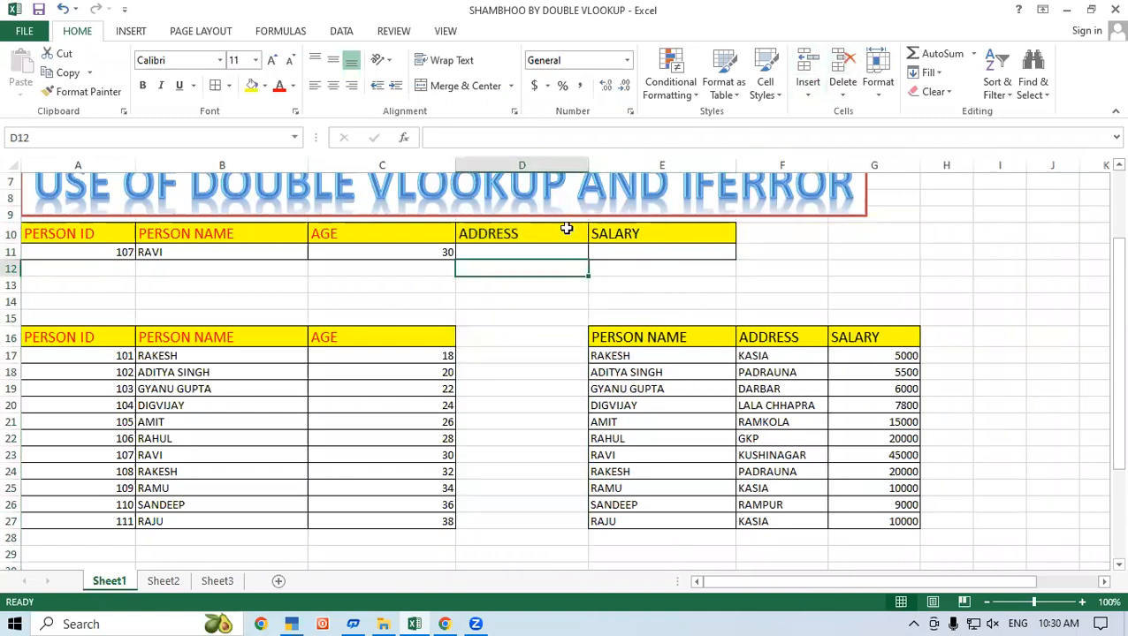
Enter the formula =VLOOKUP(A11,A16:C27,2,0) in D11 to look up the person's name by ID
click(516, 250)
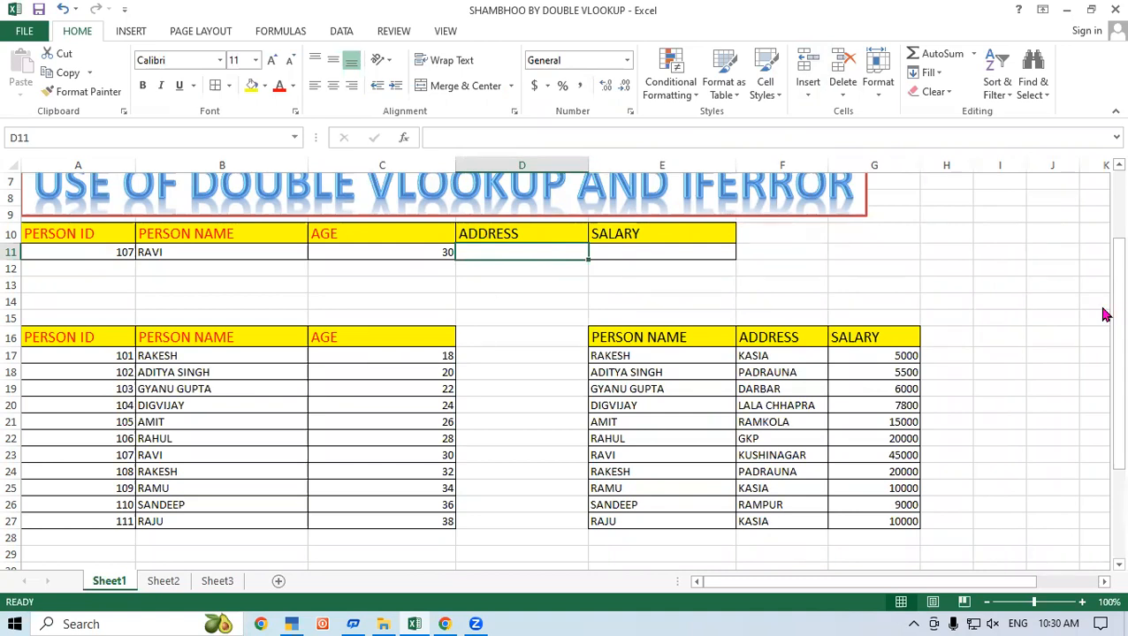
text(=)
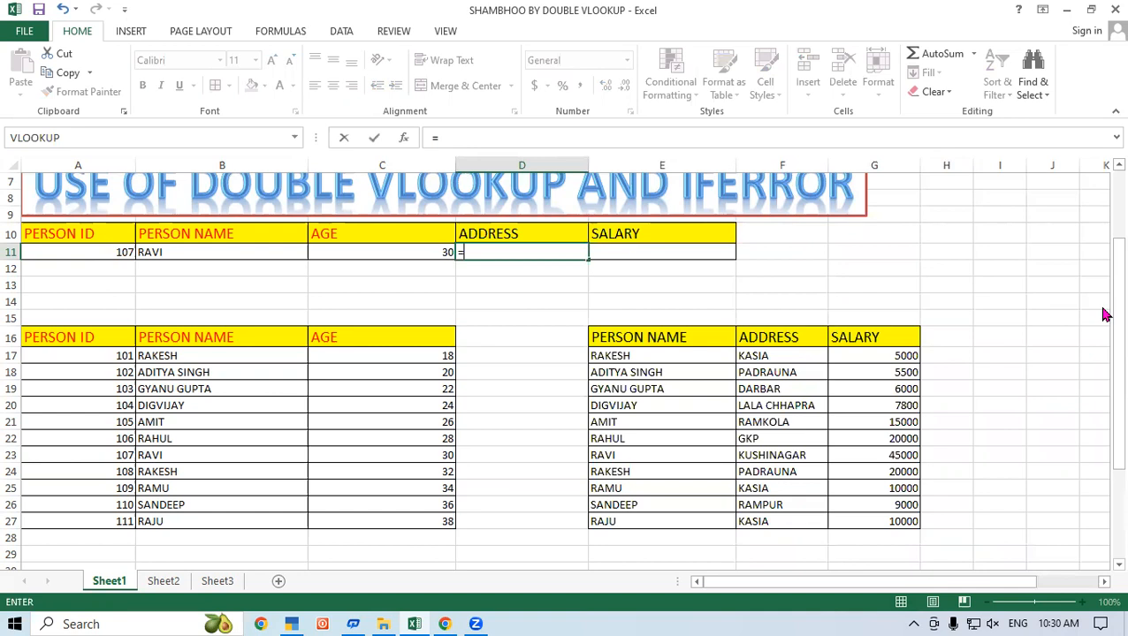
click(105, 254)
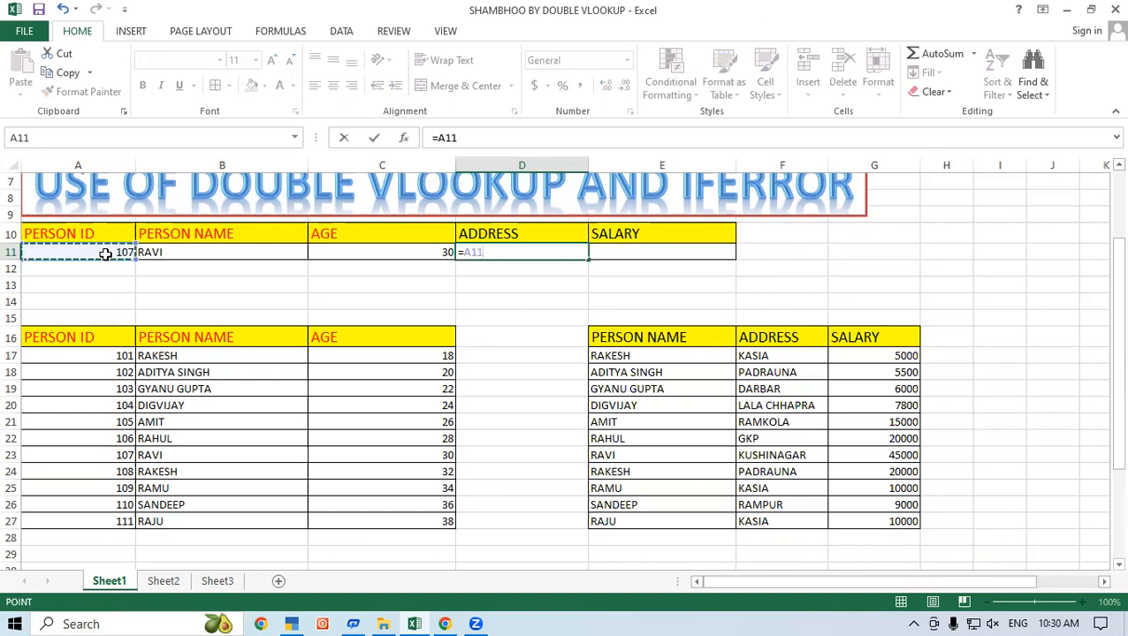
key(BackSpace)
key(BackSpace)
key(BackSpace)
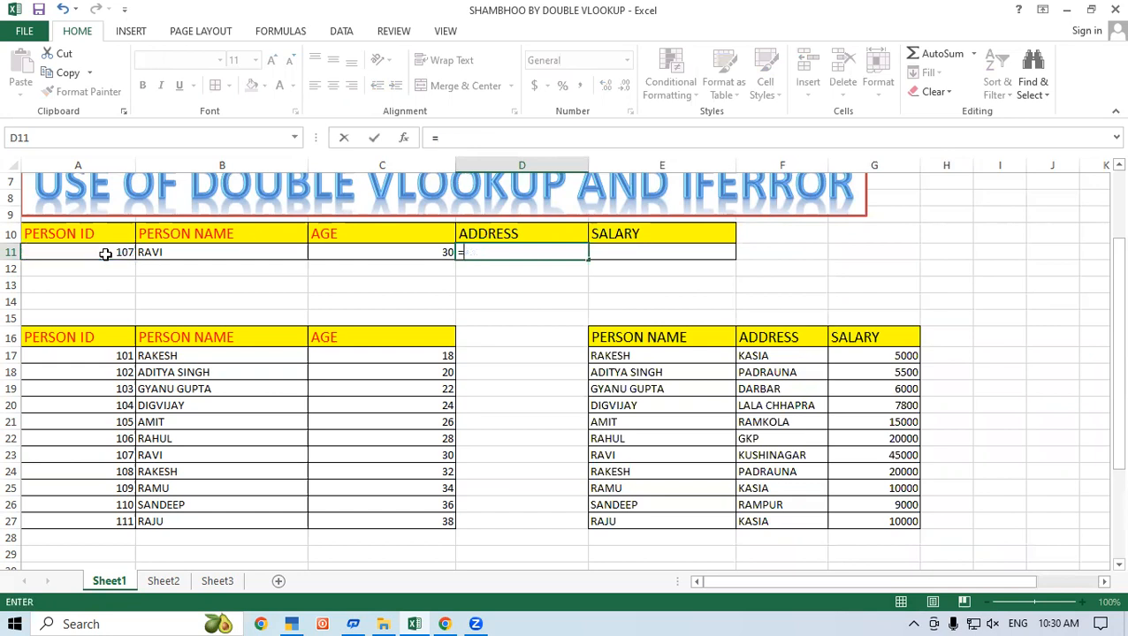
text(vlo)
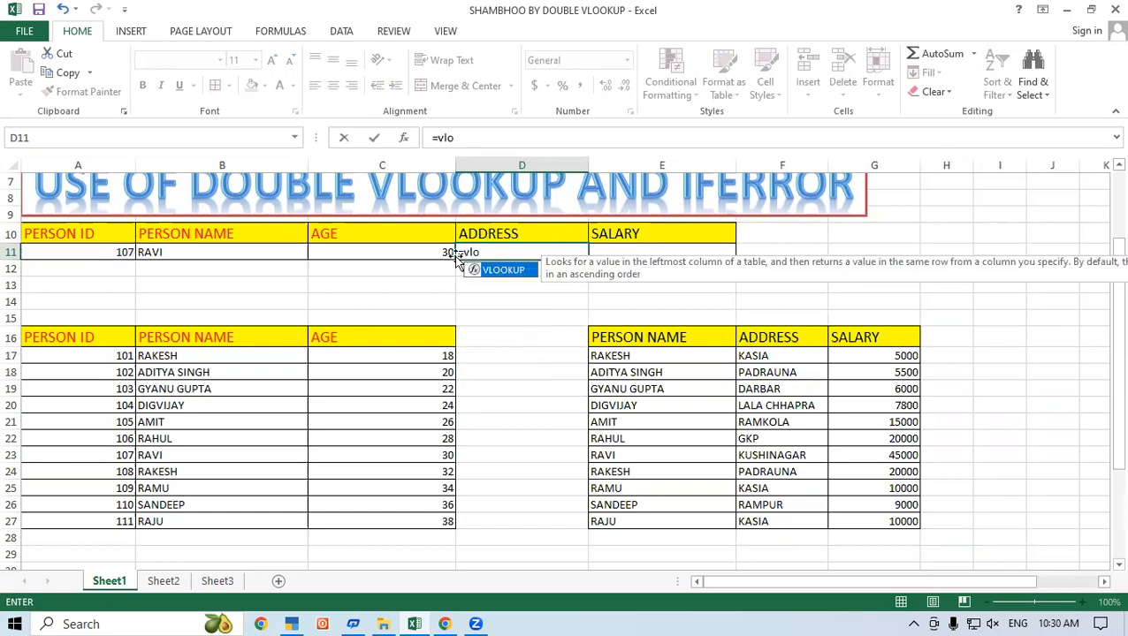
double_click(532, 270)
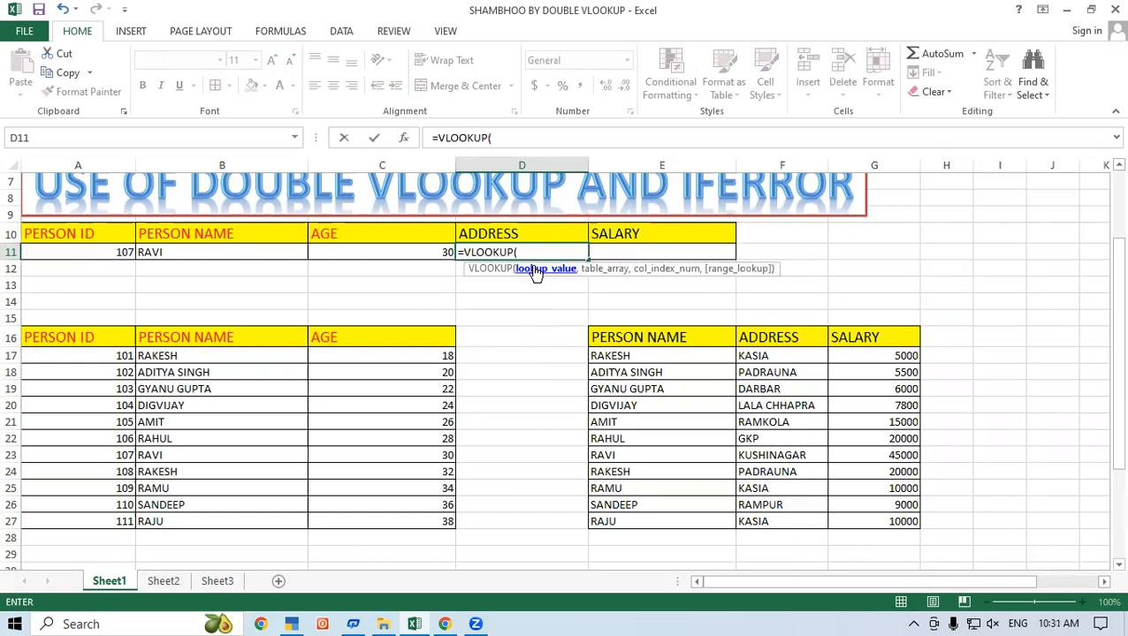
click(88, 256)
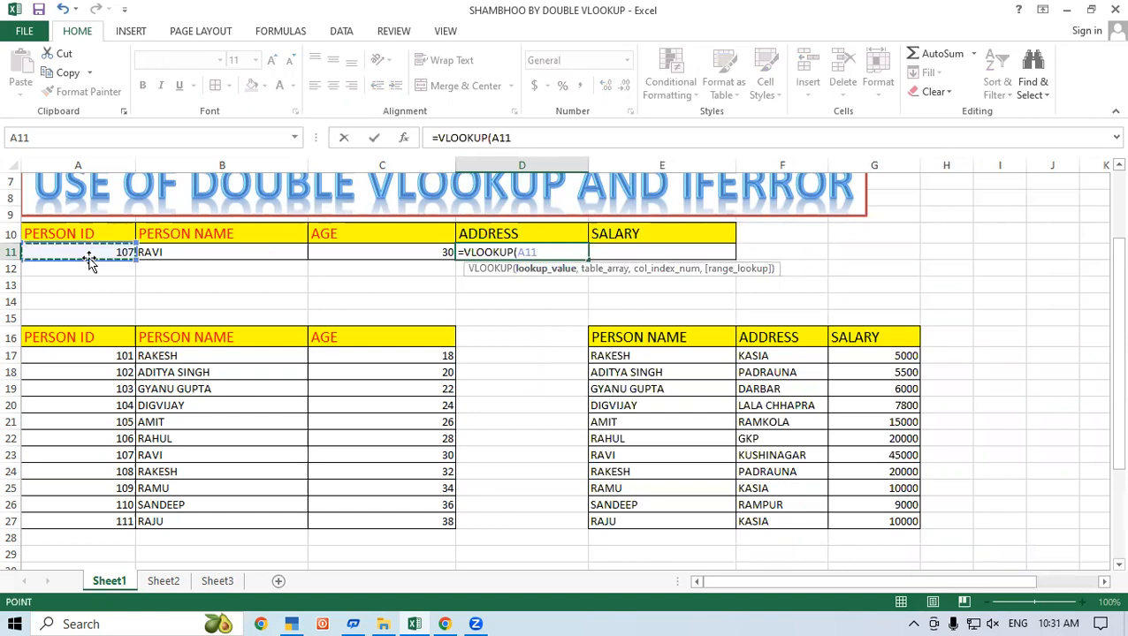
text(,)
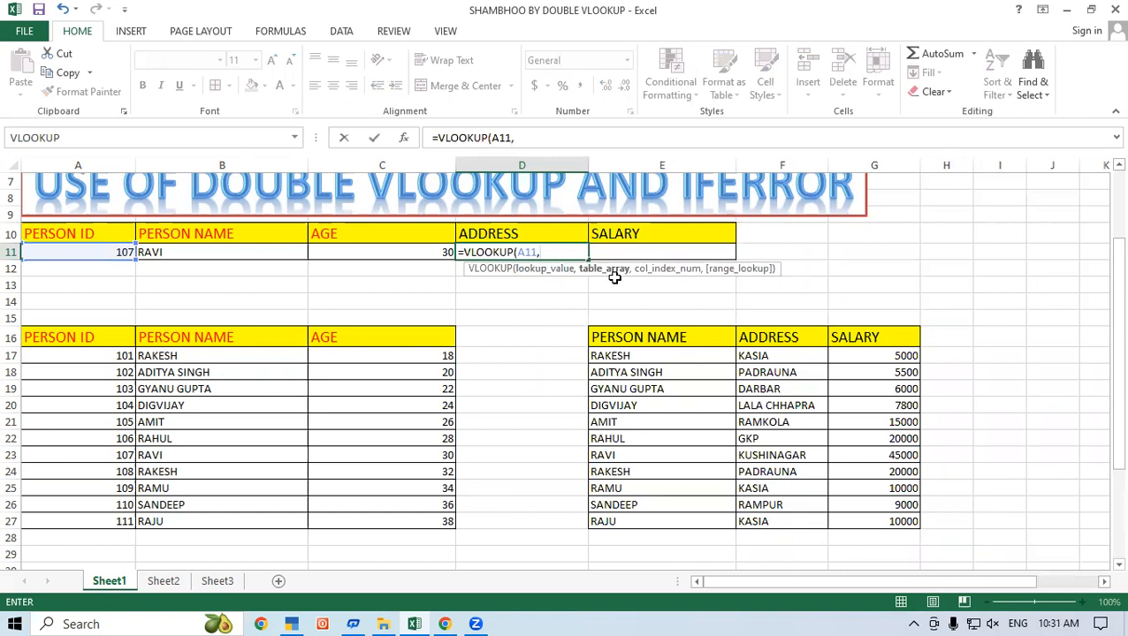
drag(96, 336, 416, 527)
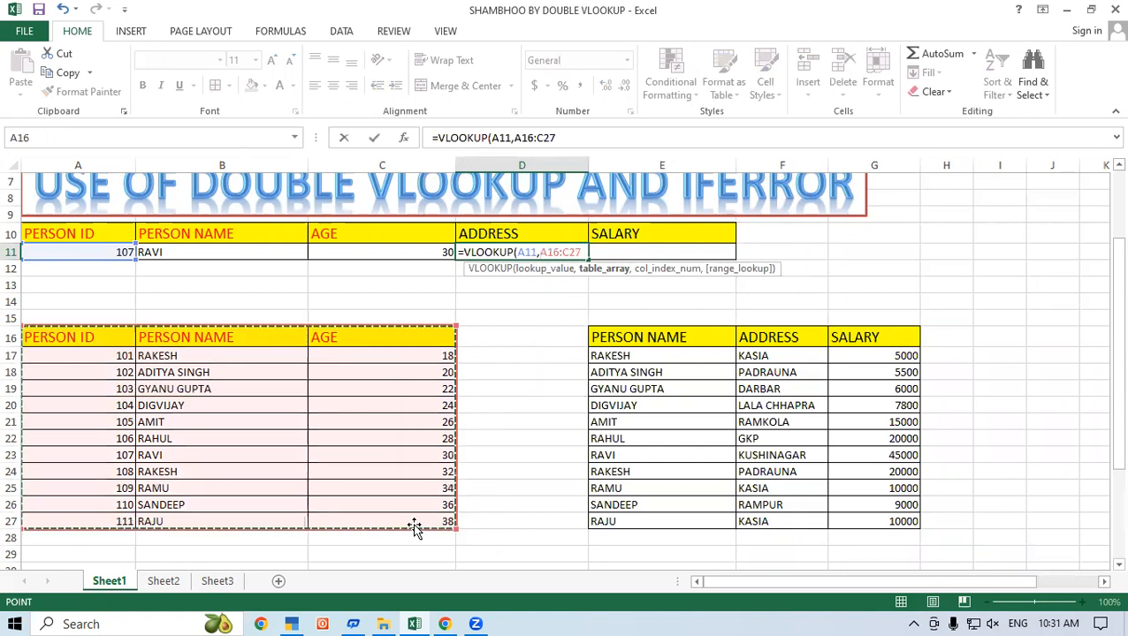
text(,)
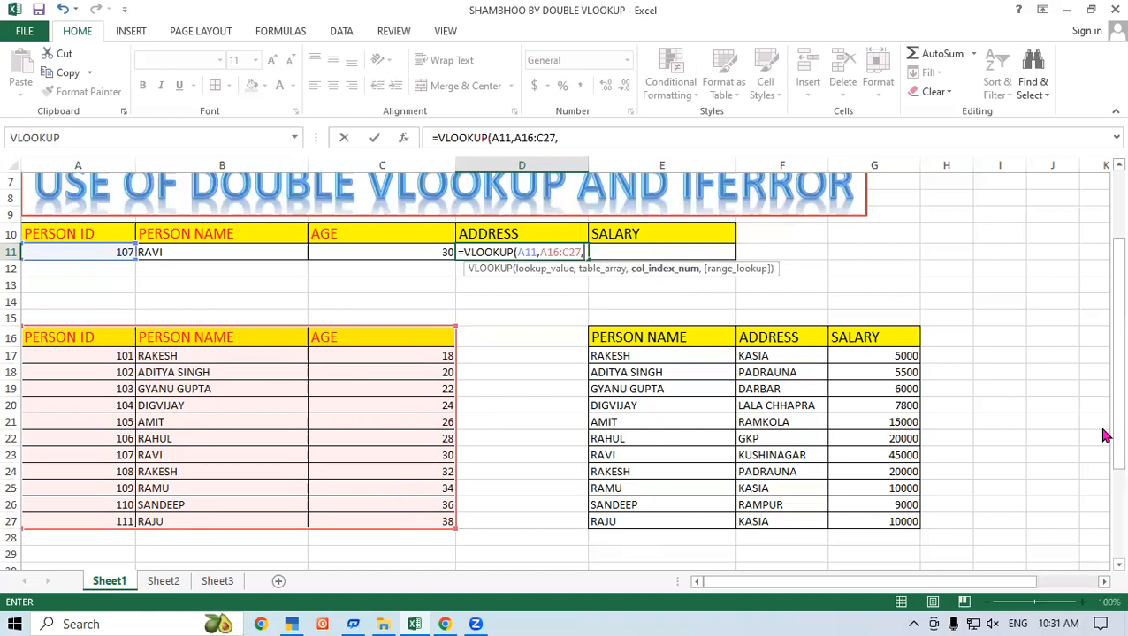
text(2,0))
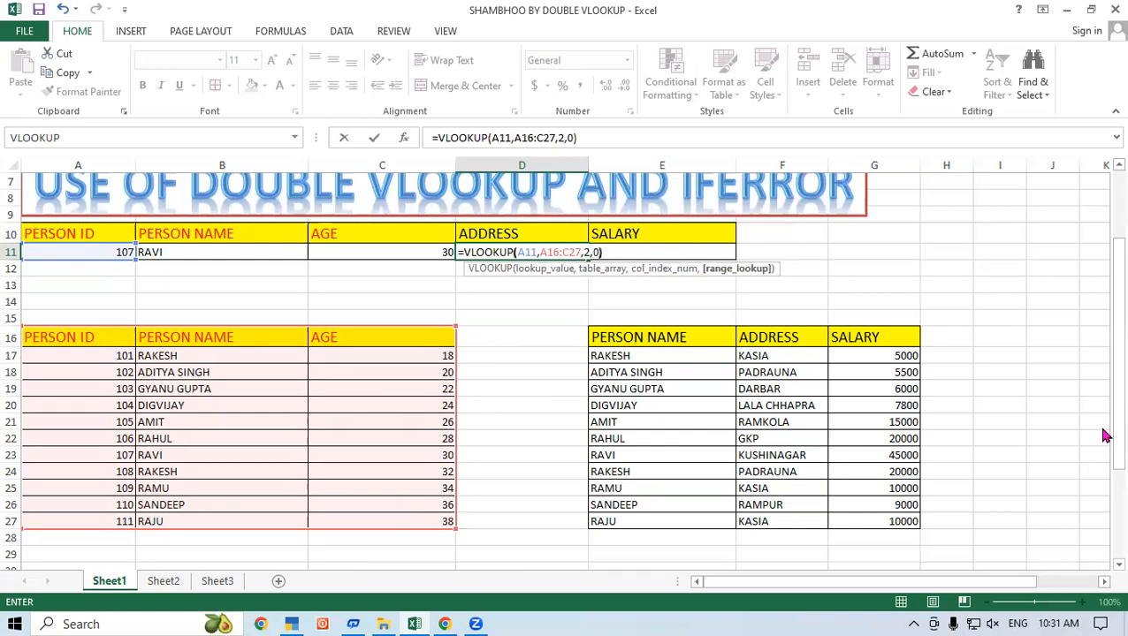
key(Return)
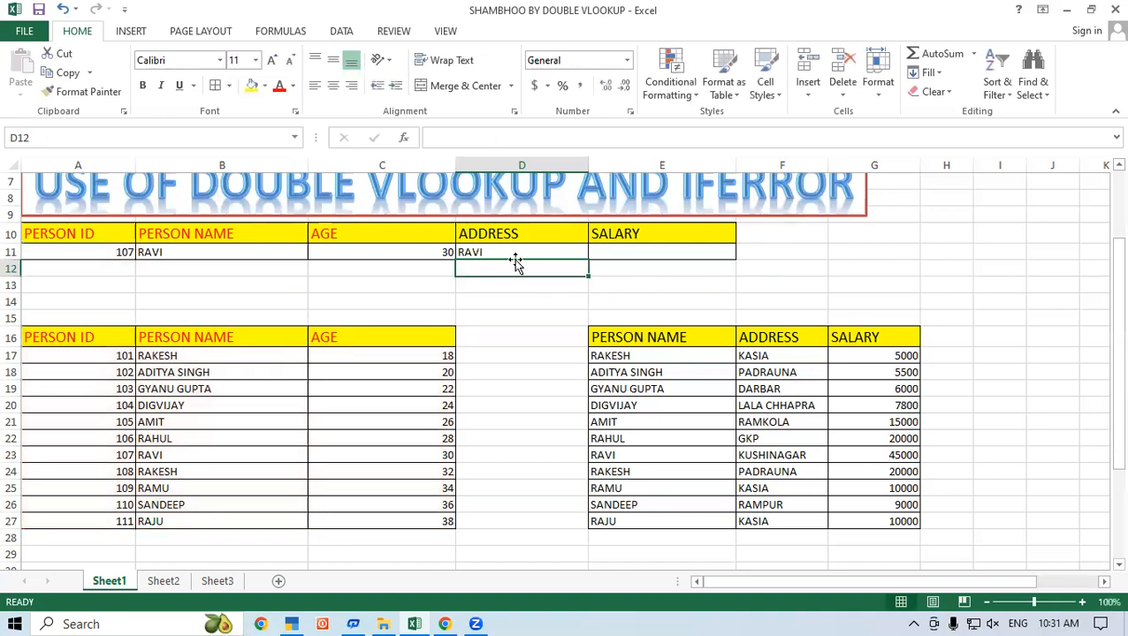
Format the lookup result in D11 as bold with font size 12
click(500, 252)
click(142, 86)
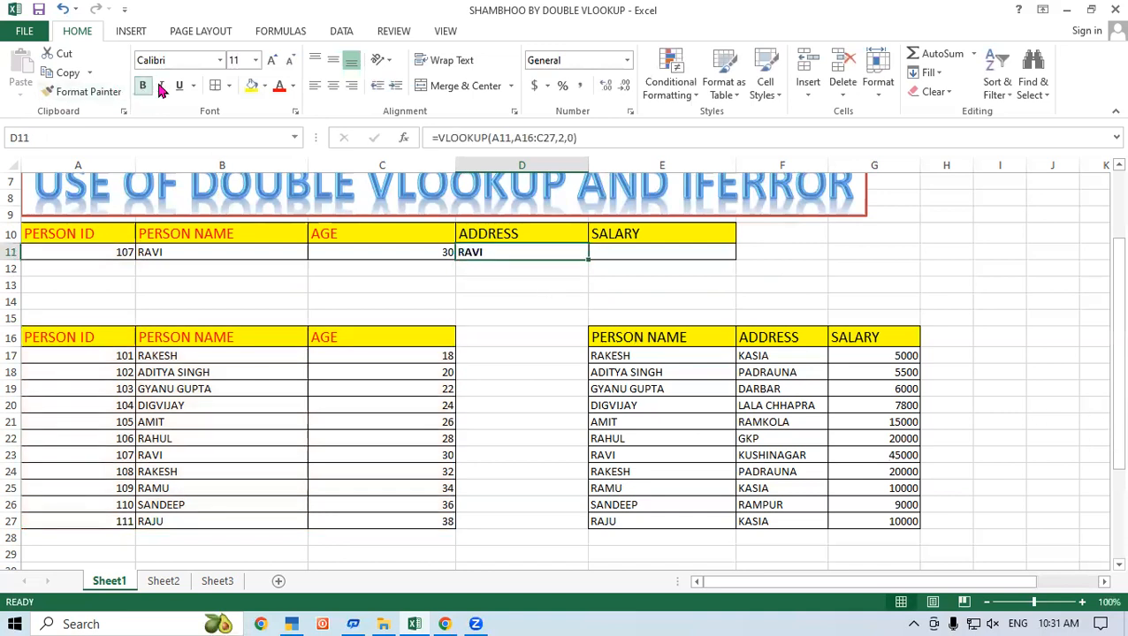
click(272, 60)
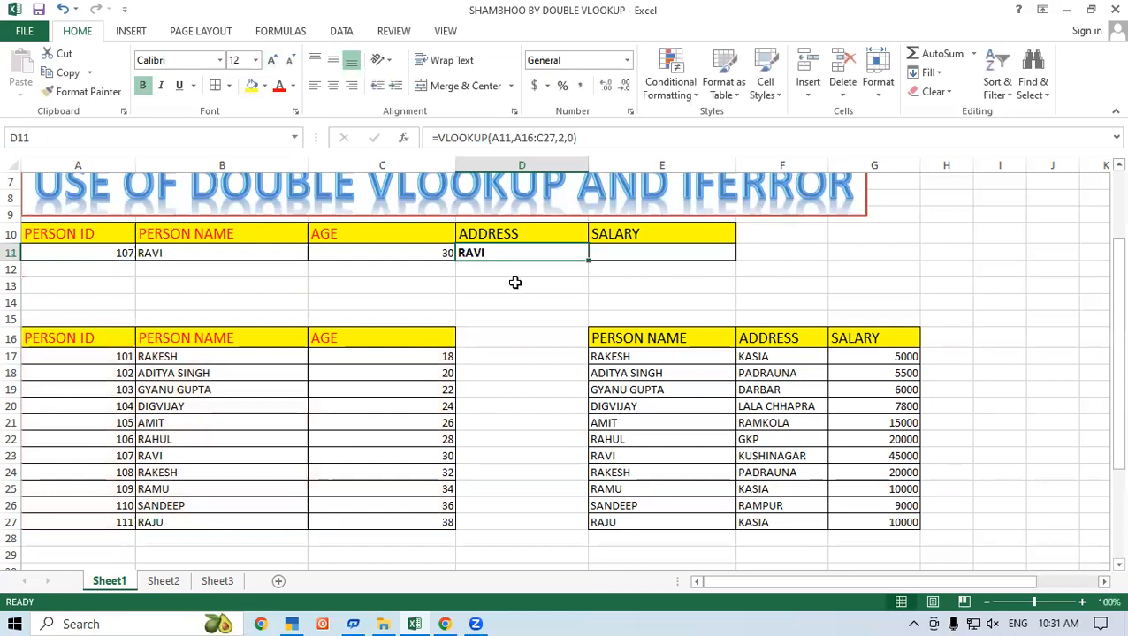
click(515, 283)
Format the ID, name and age values in A11:C11 as bold with font size 14
drag(98, 247, 156, 253)
click(142, 86)
click(271, 60)
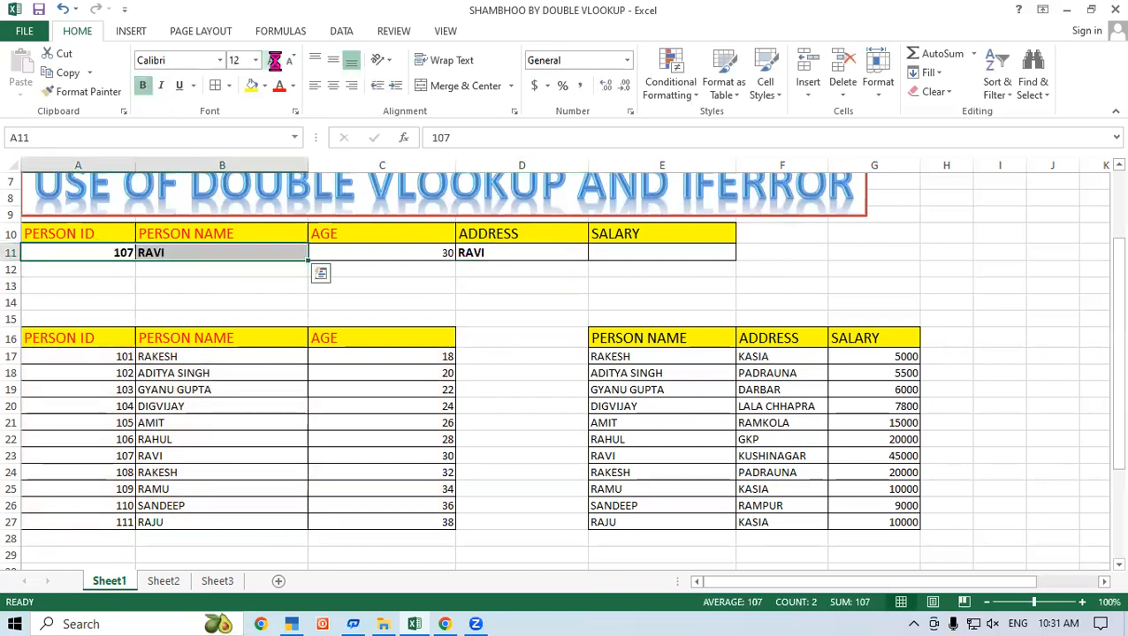
click(395, 257)
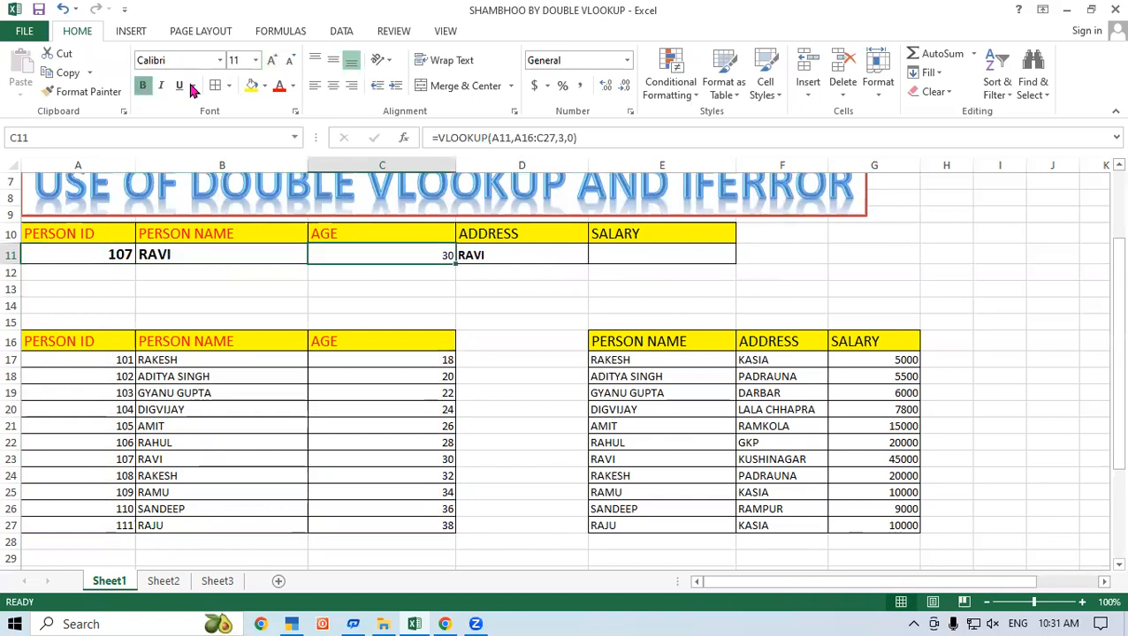
click(272, 60)
click(271, 61)
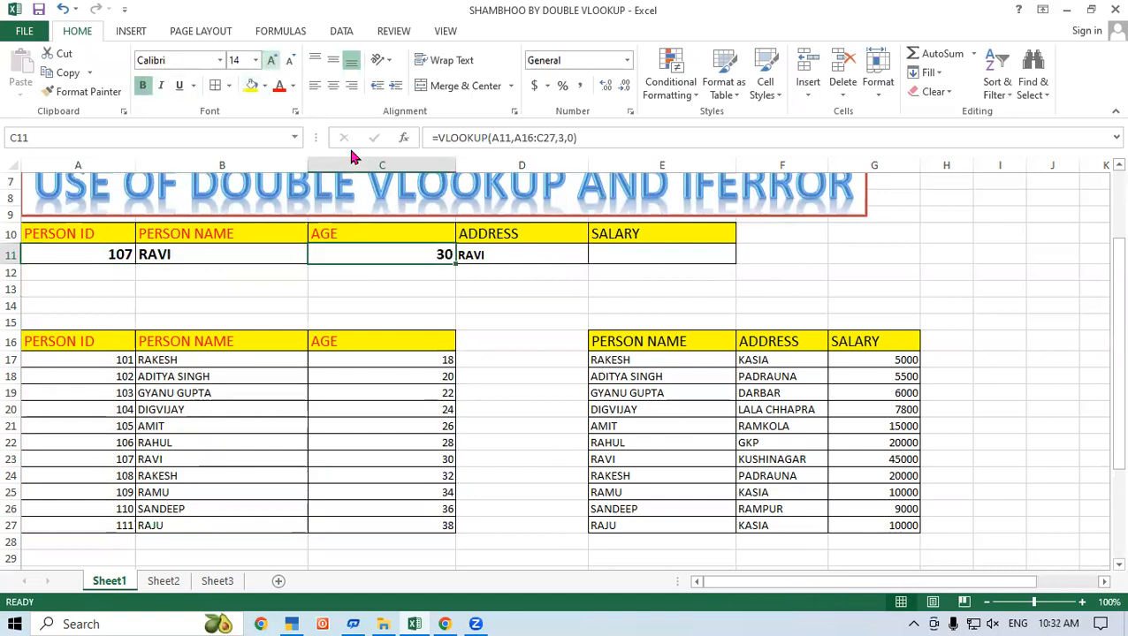
click(574, 285)
click(528, 325)
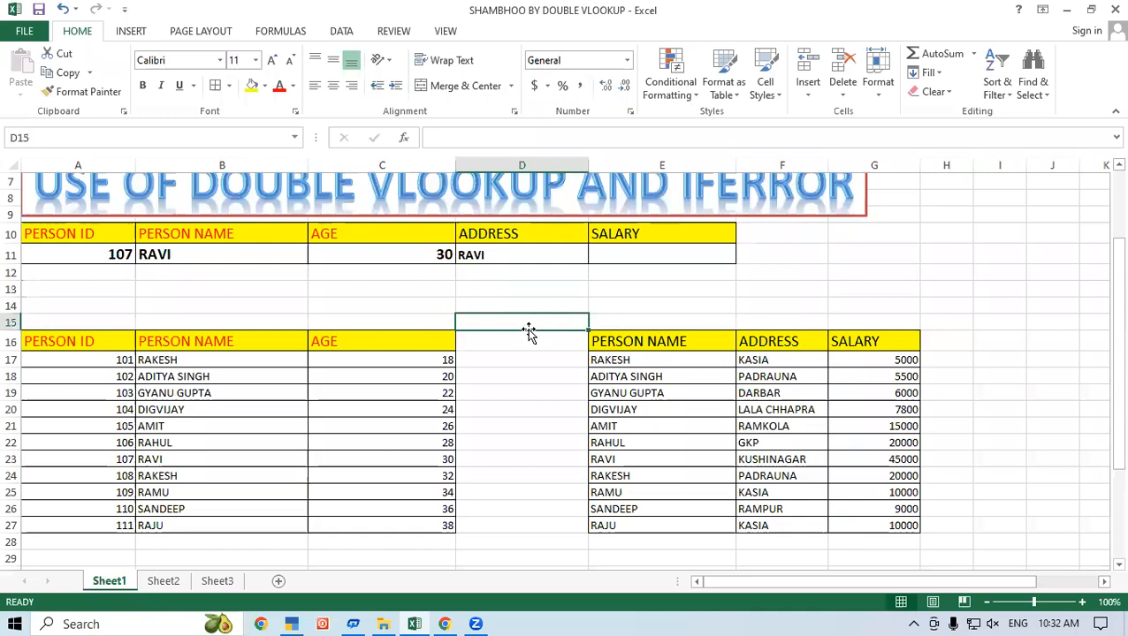
Replace the lookup ID in A11 with the person ID listed in A21 to test the lookup row
click(88, 253)
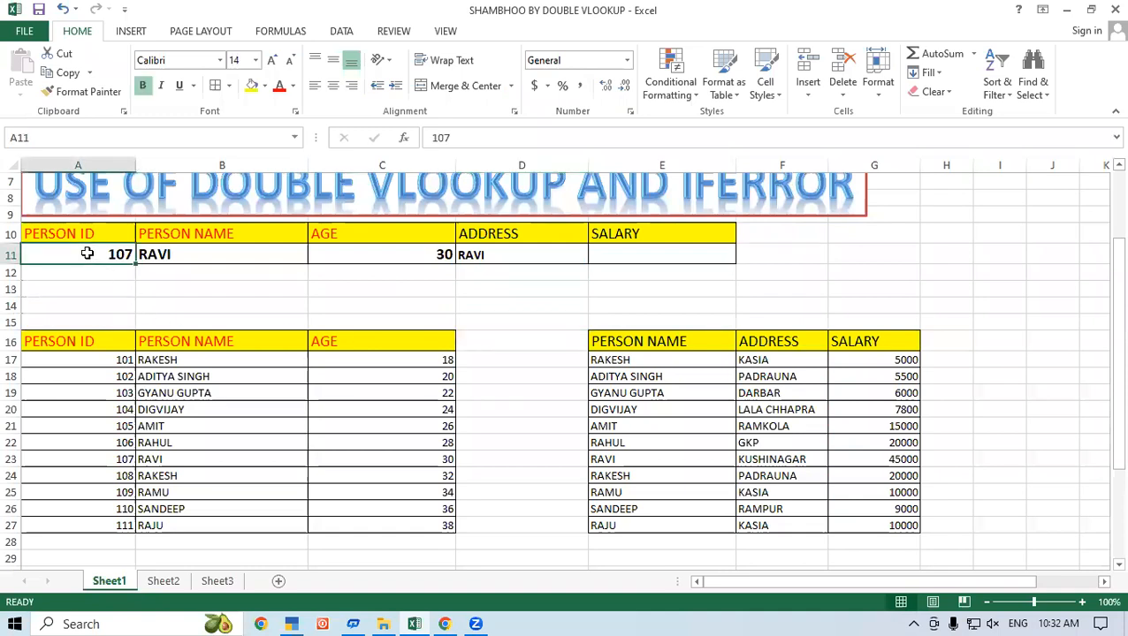
text(105)
key(Return)
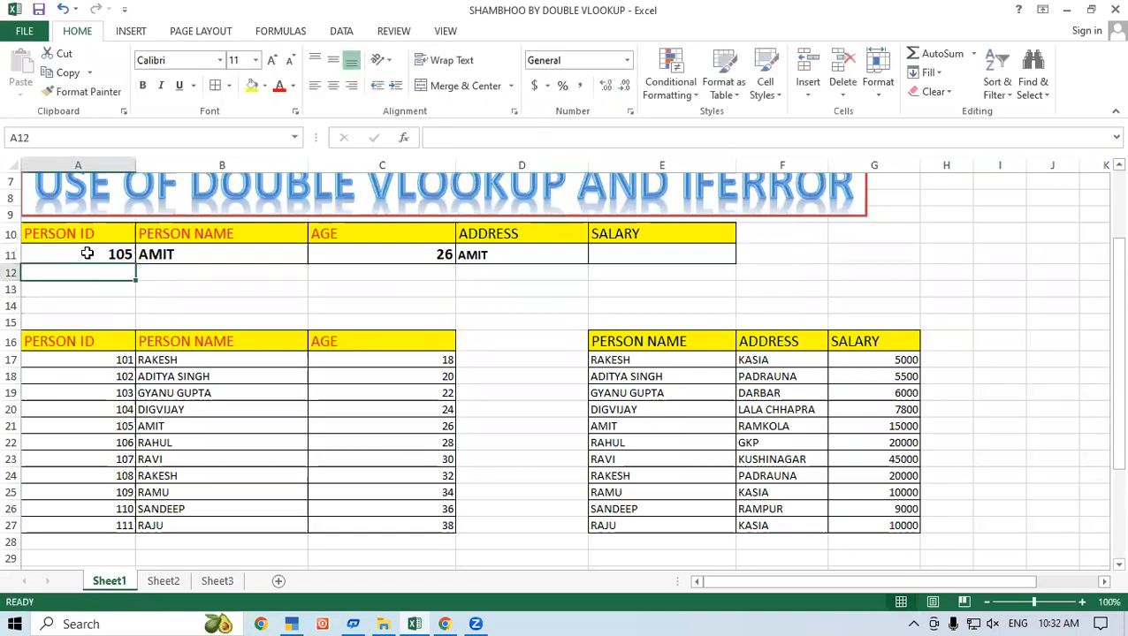
click(264, 275)
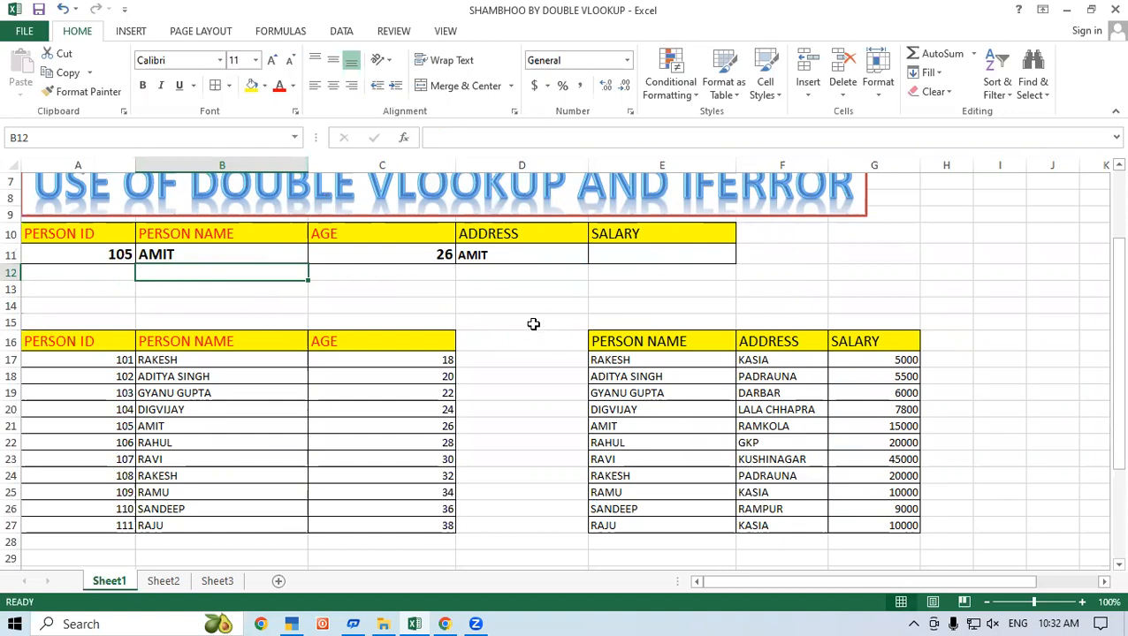
Nest the D11 formula in a second lookup for the address: =VLOOKUP(VLOOKUP(A11,A16:C27,2,0),E16:G27,2,0)
click(498, 256)
double_click(498, 256)
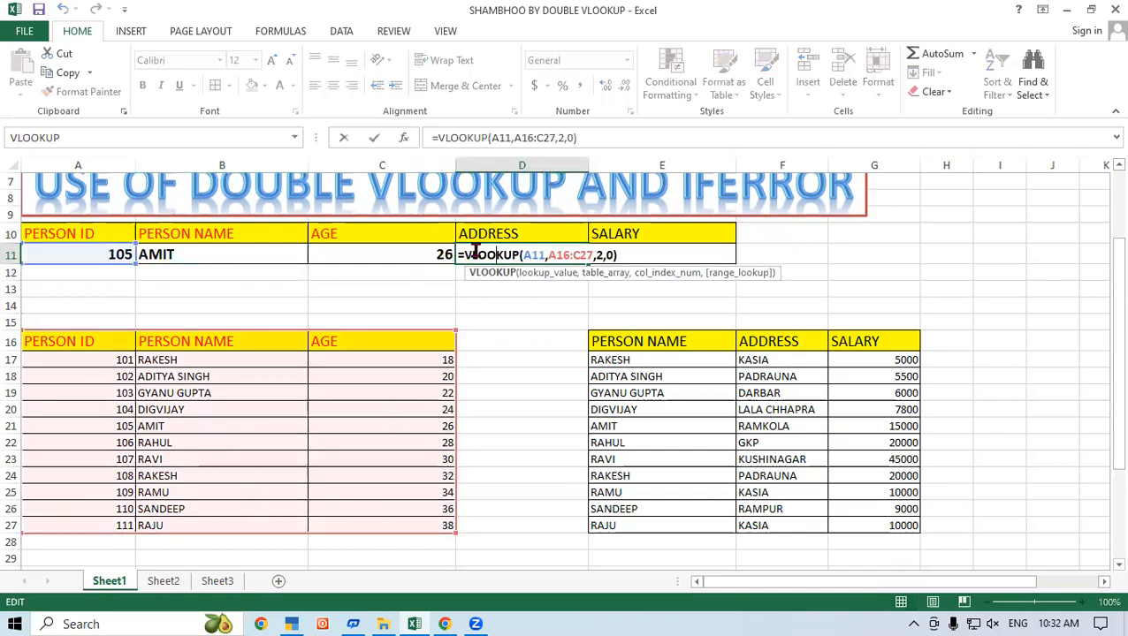
click(462, 255)
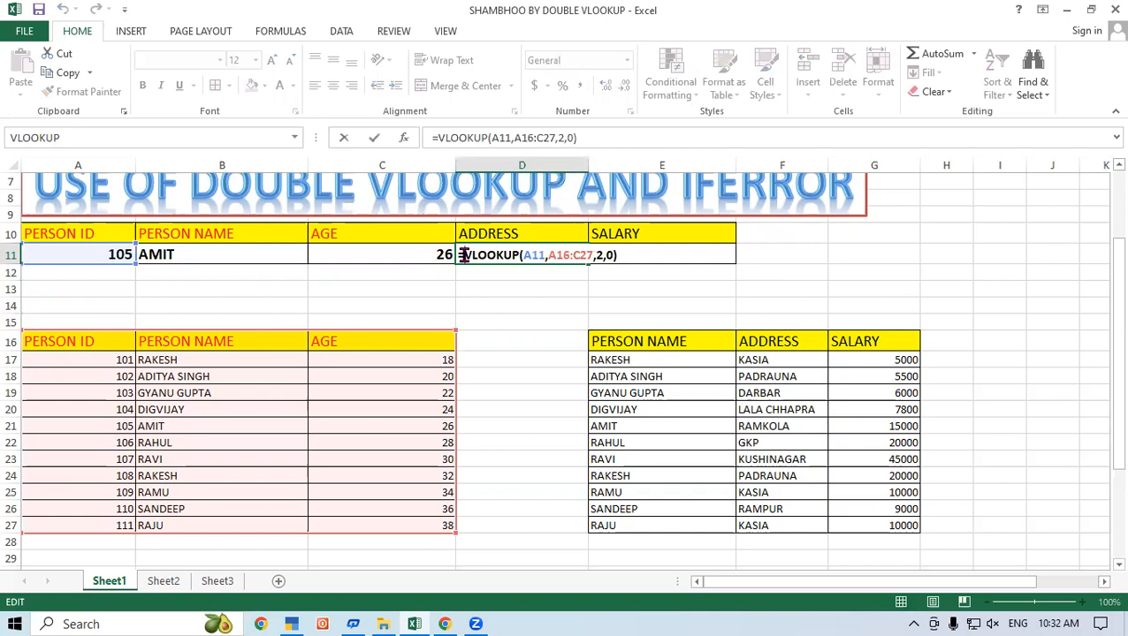
text(vl)
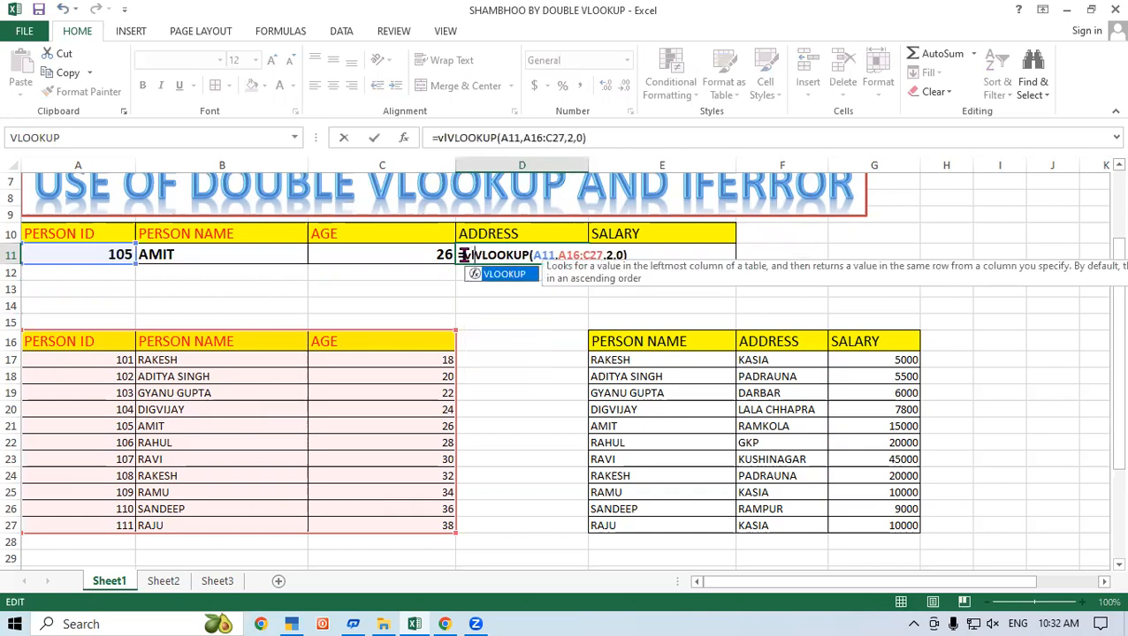
double_click(519, 276)
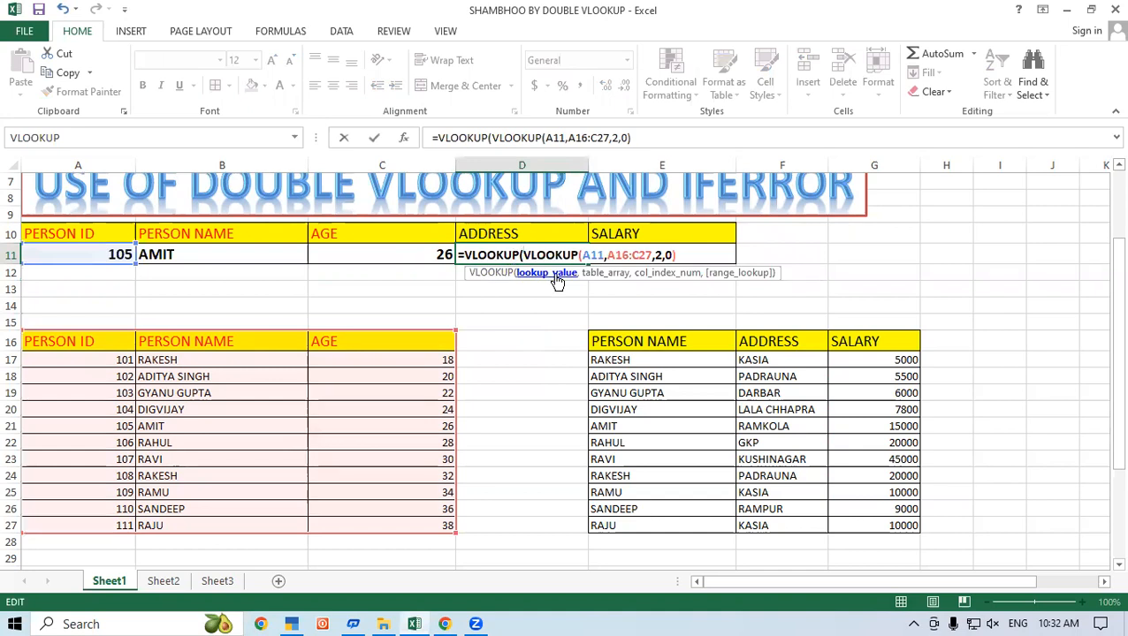
click(709, 254)
text(,)
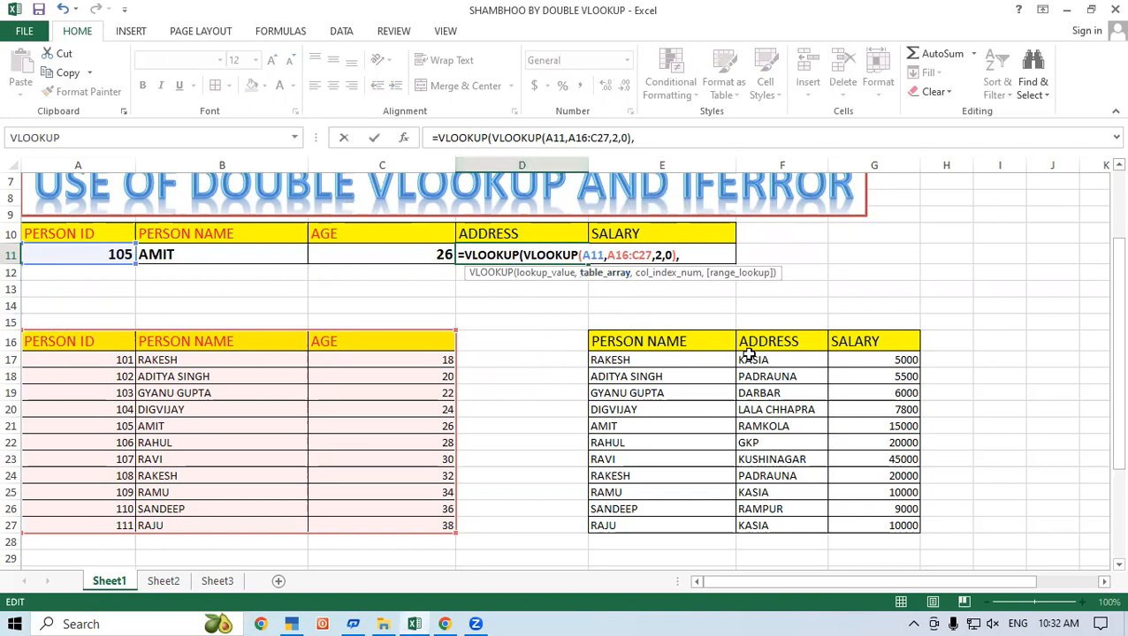
drag(685, 336, 908, 534)
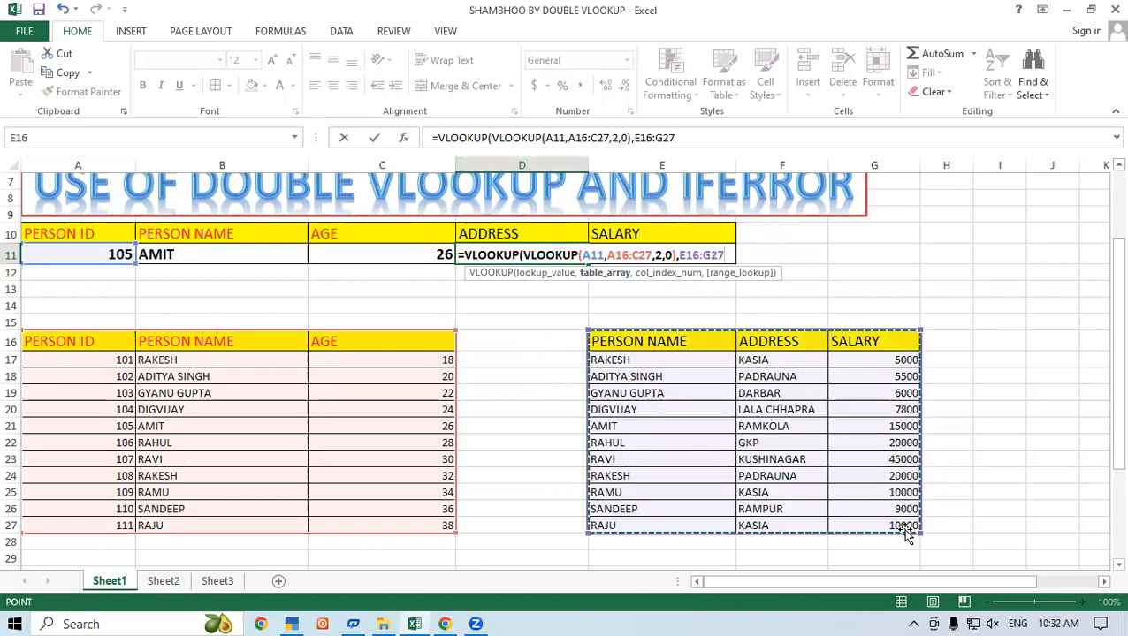
text(,)
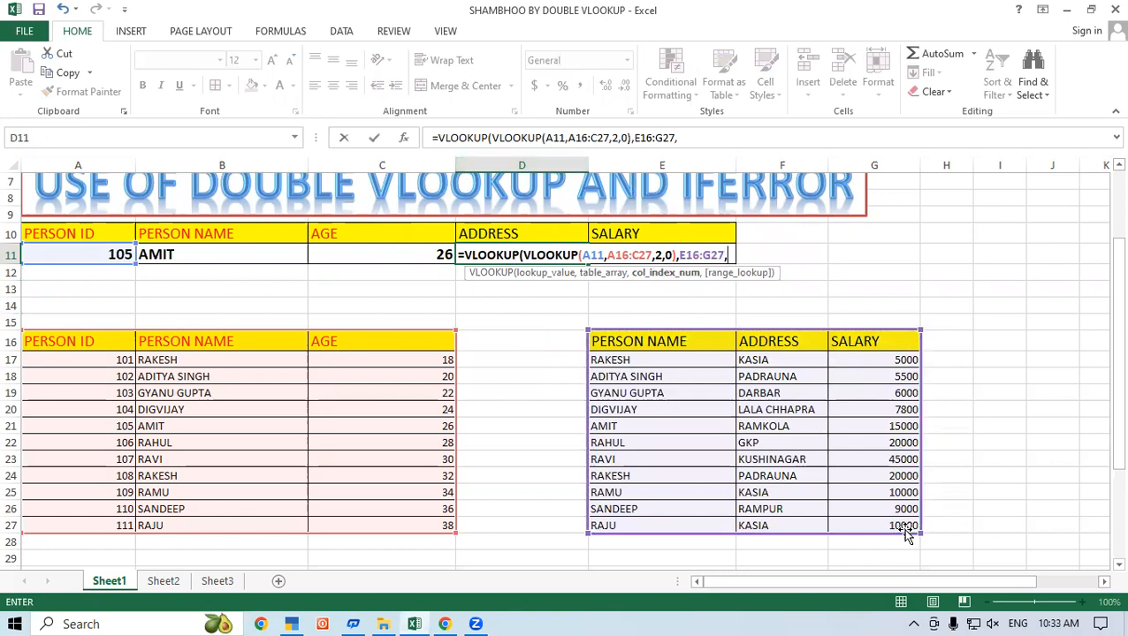
text(2,0))
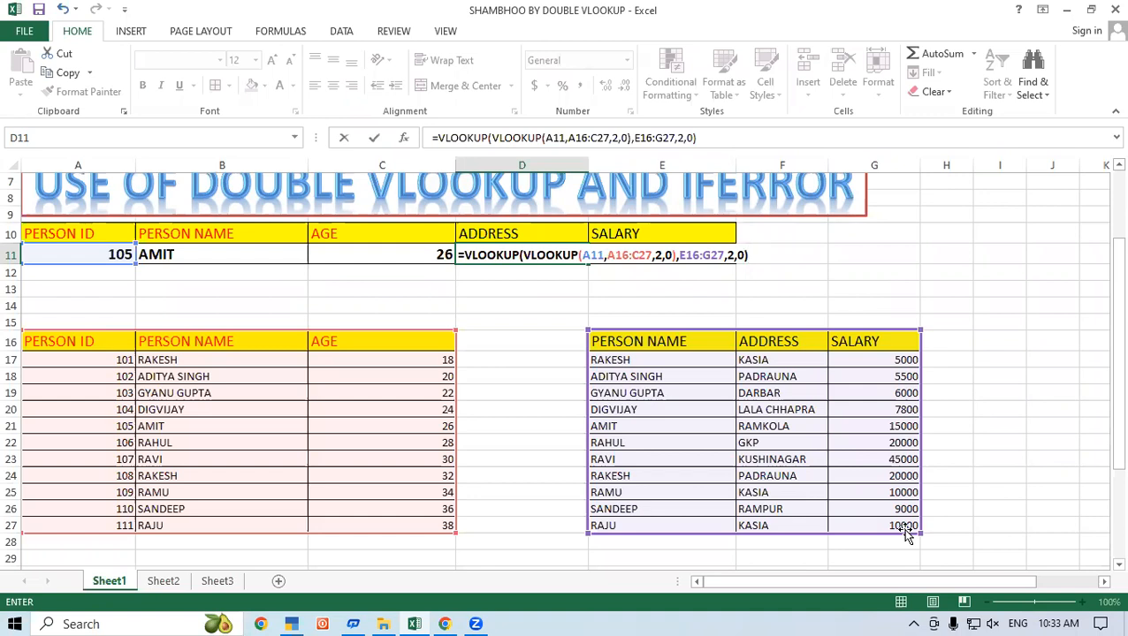
key(Return)
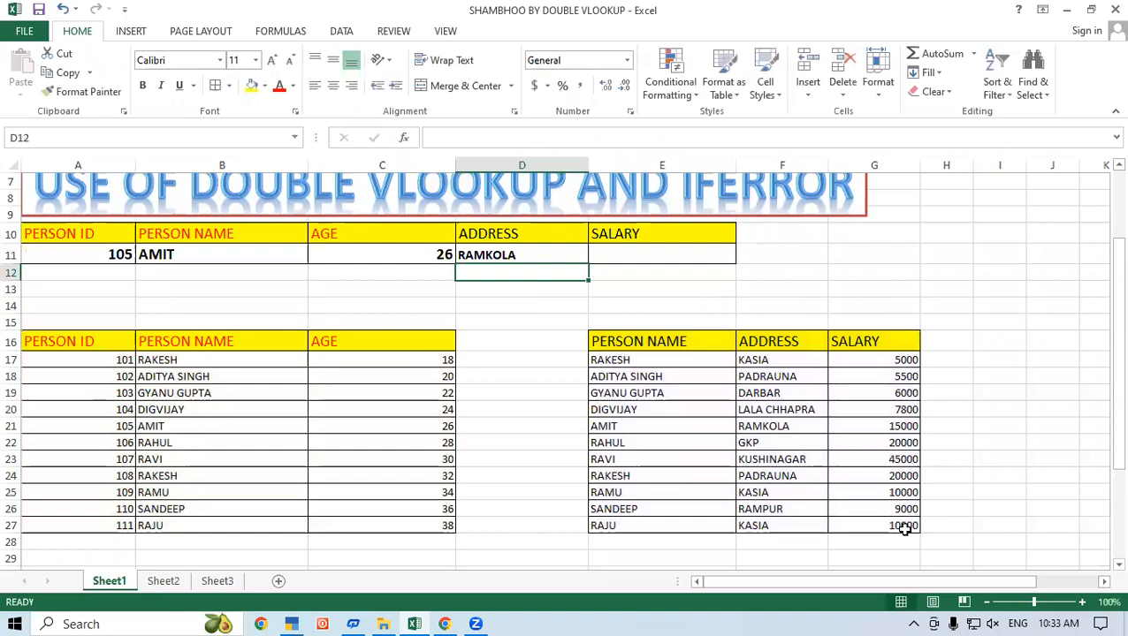
click(508, 253)
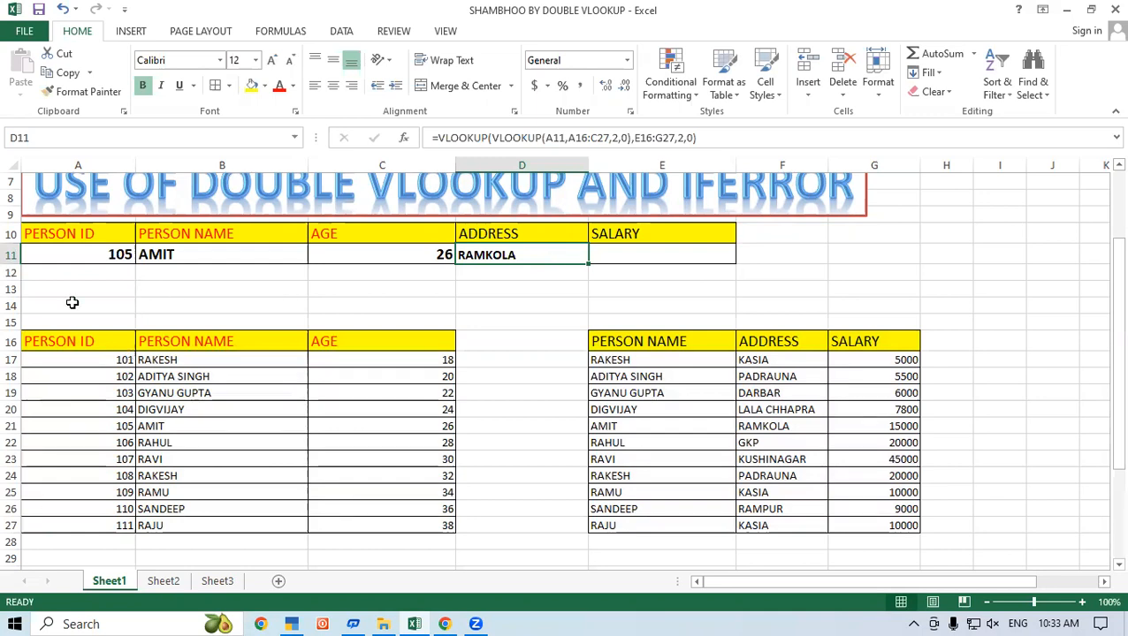
Replace the lookup ID in A11 with the person ID listed in A17 and check the address formula in D11
click(74, 254)
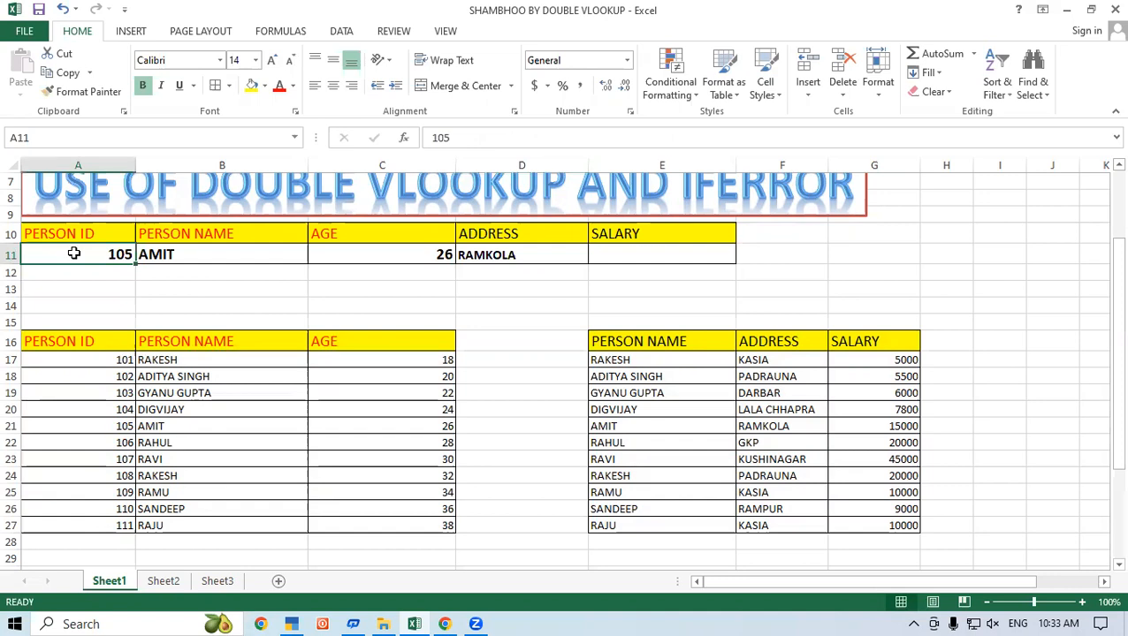
text(10)
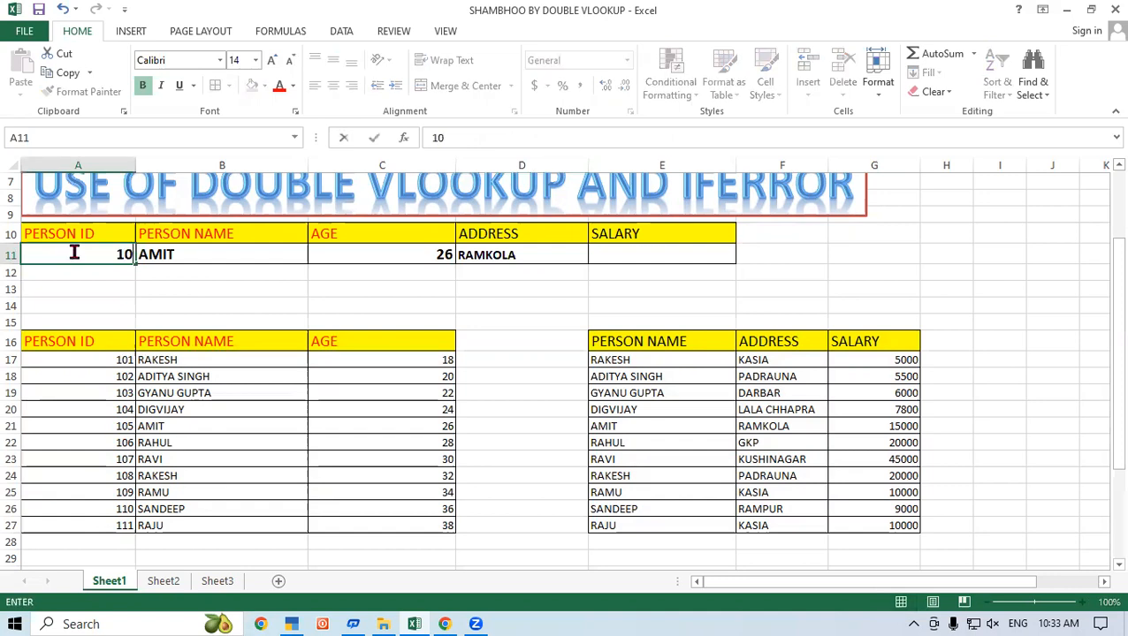
text(1)
key(Return)
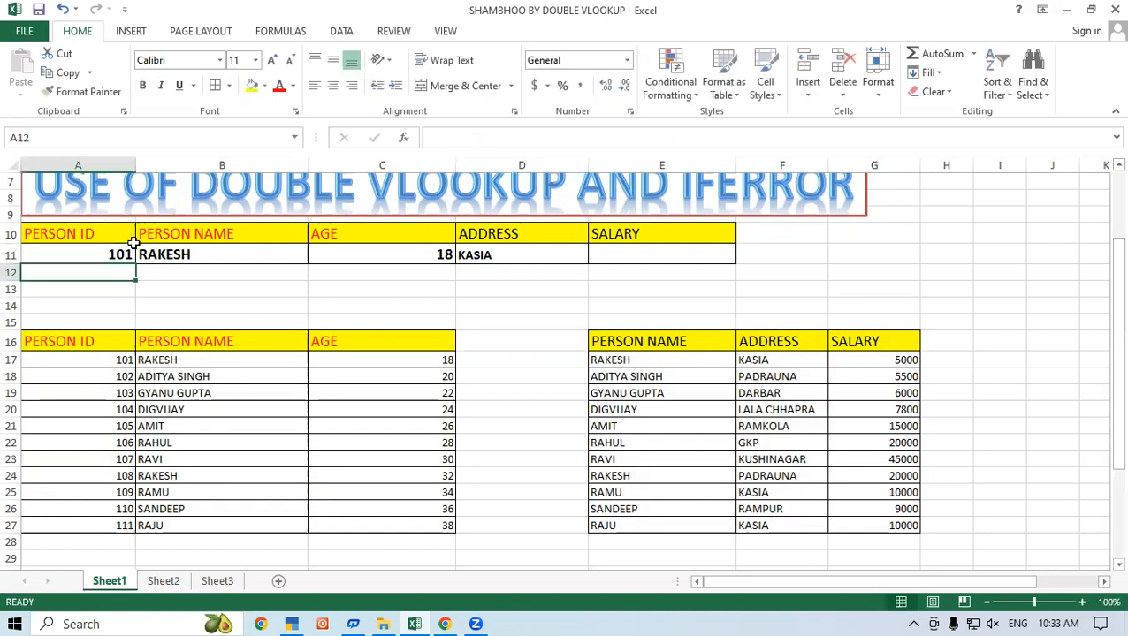
click(485, 252)
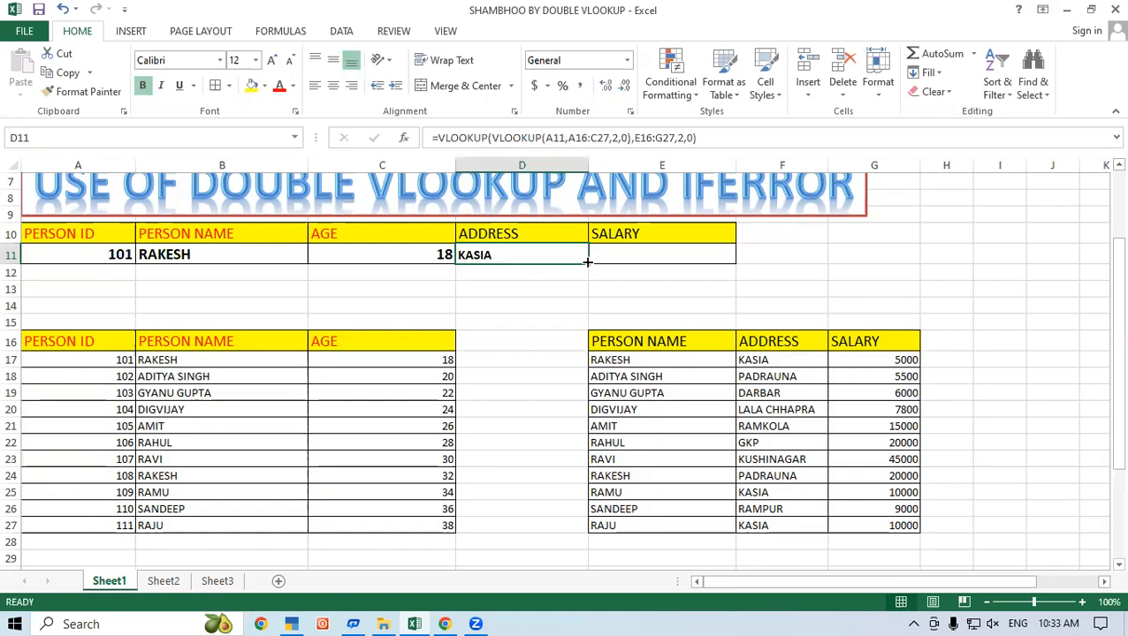
Rewrite the address formula in D11, starting with the inner lookup =VLOOKUP(A11,A16:C27,2,0)
key(F2)
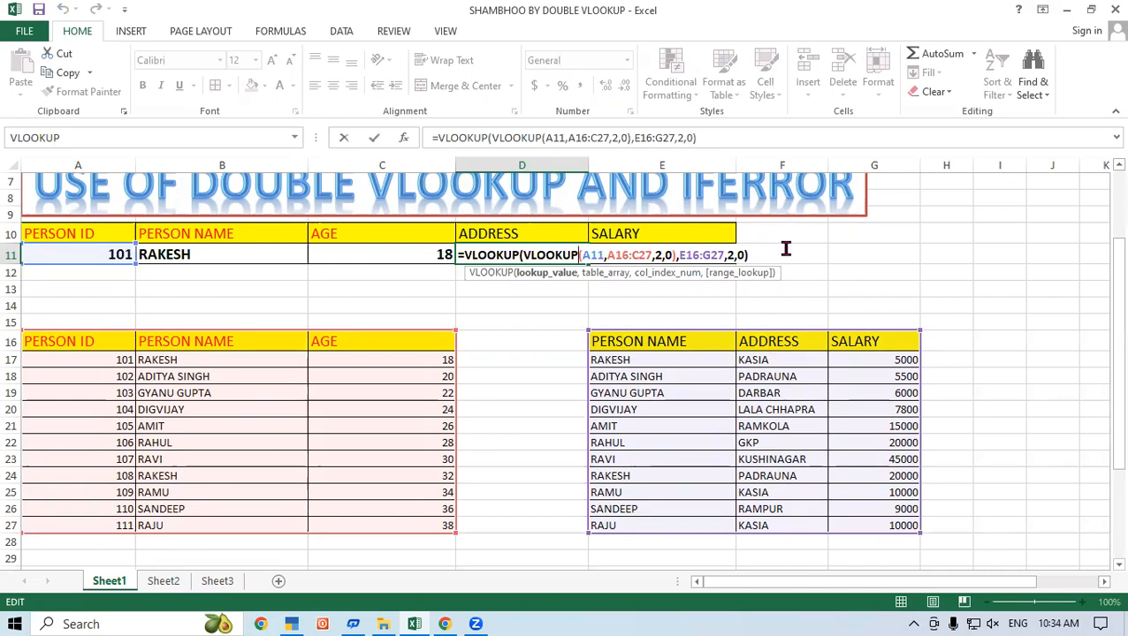
key(Return)
click(519, 254)
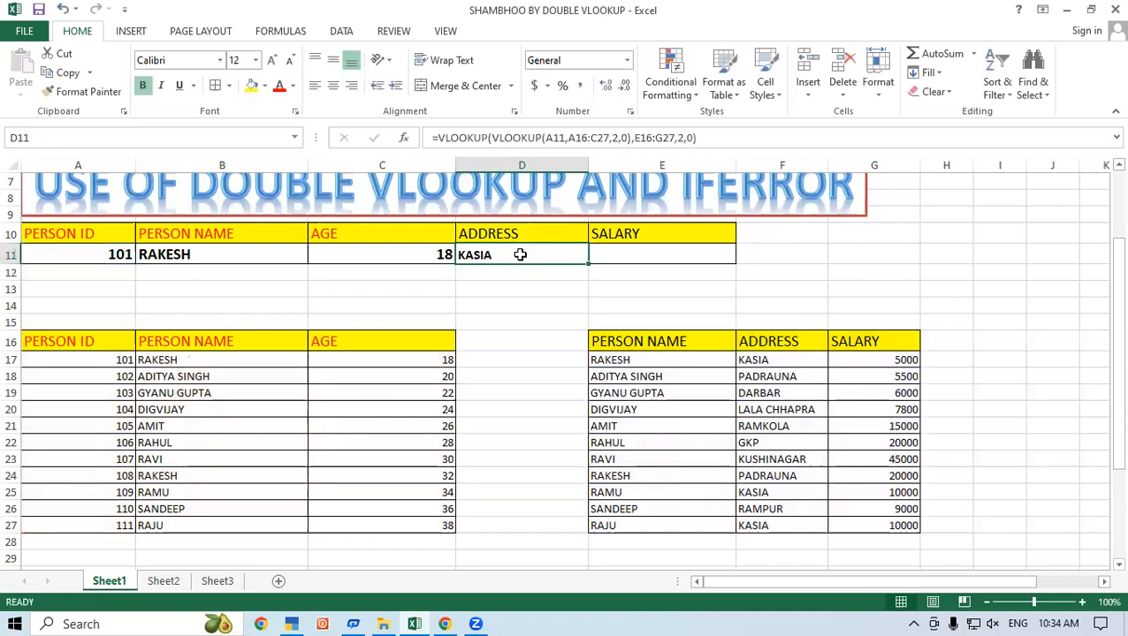
text(=)
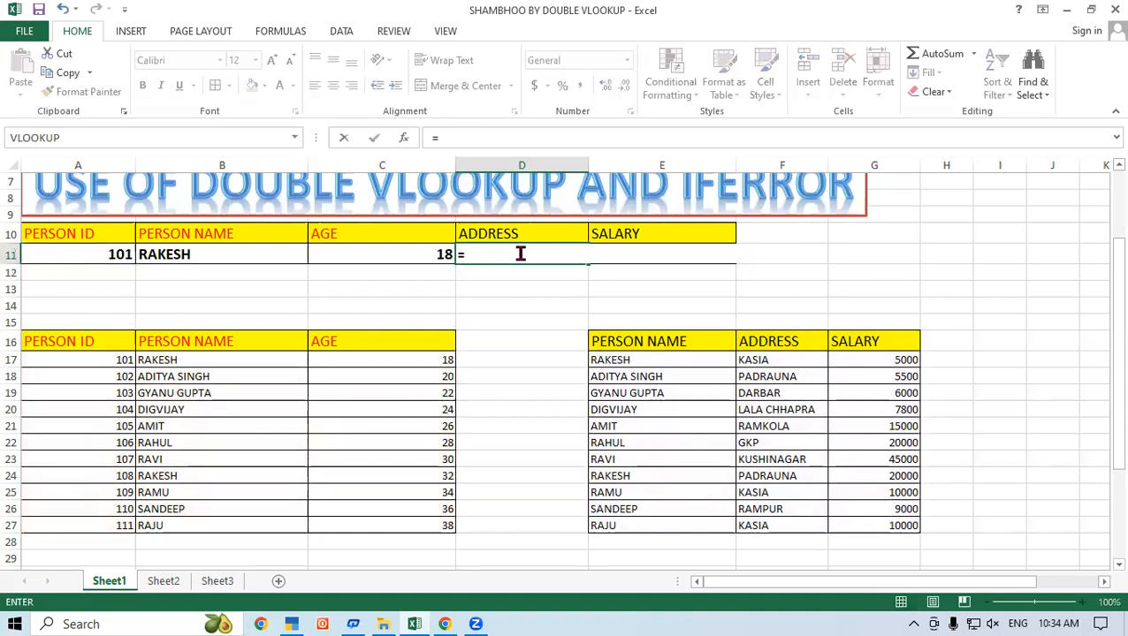
text(vlo)
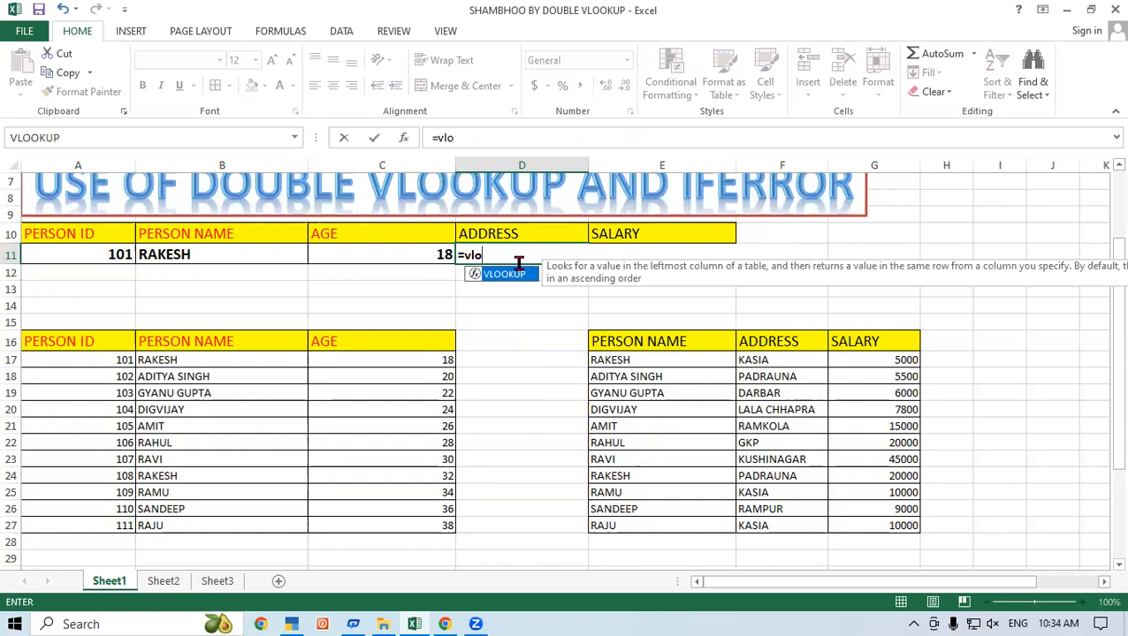
double_click(521, 275)
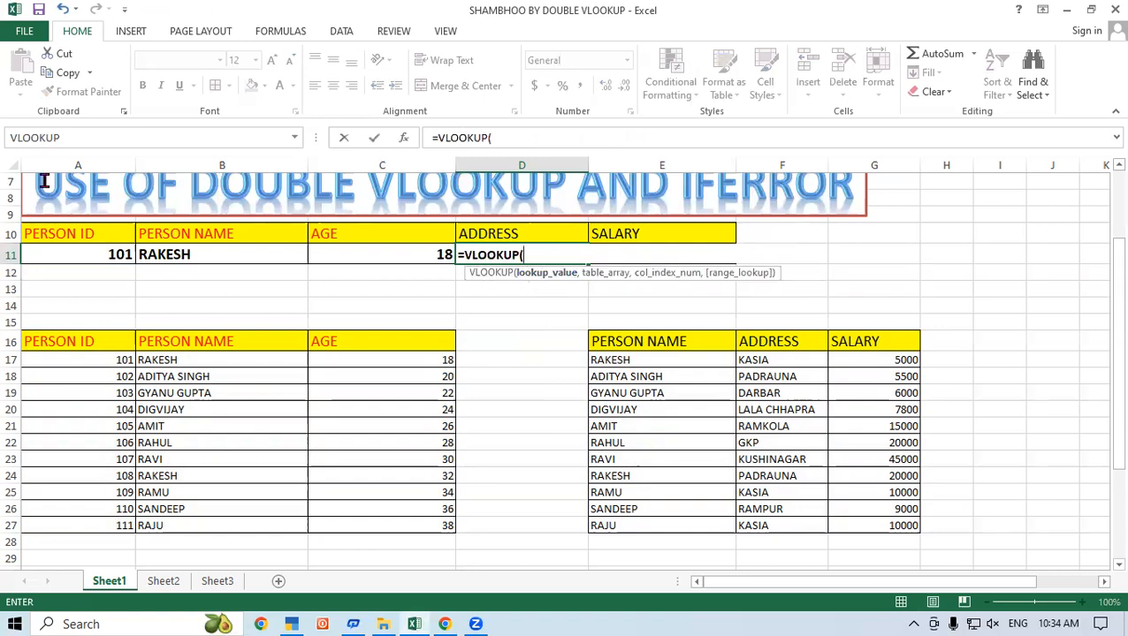
click(66, 253)
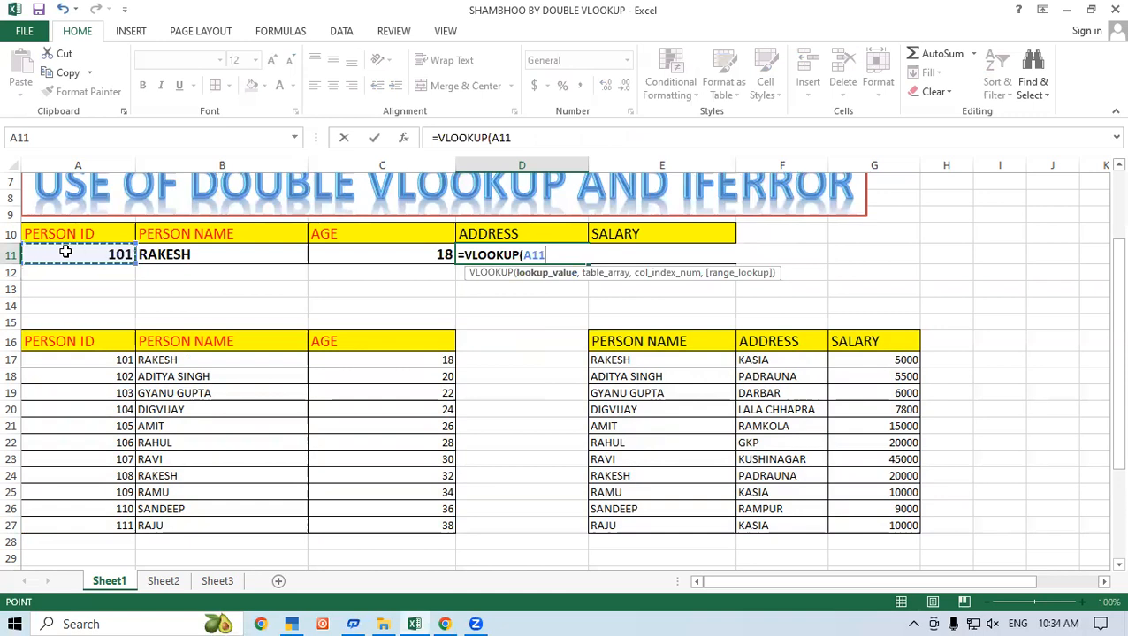
text(,)
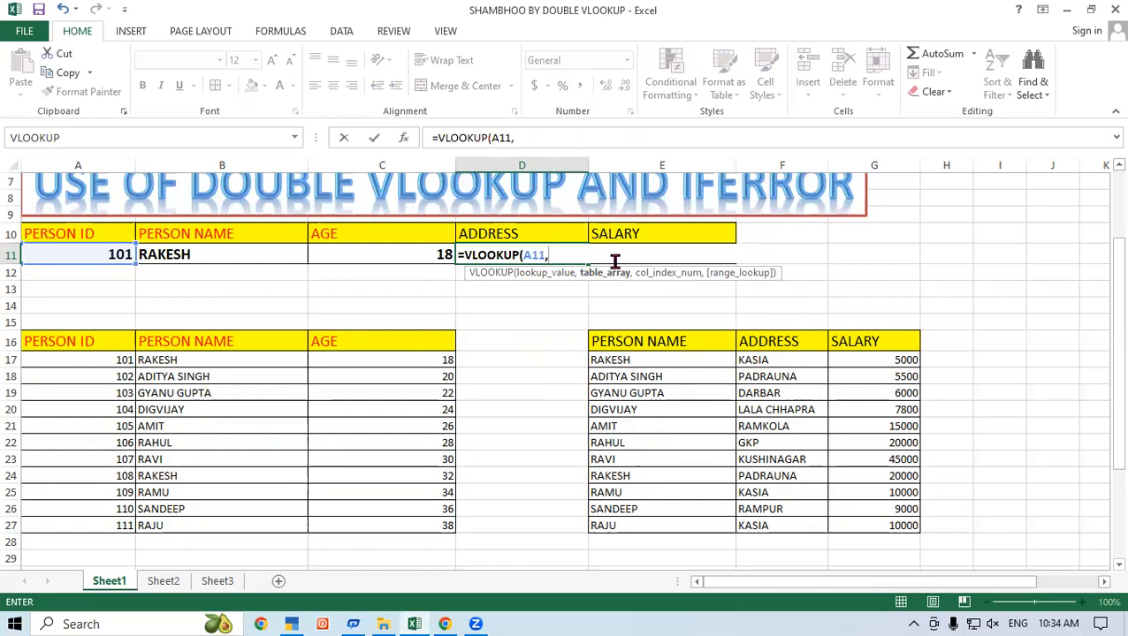
drag(70, 343, 433, 526)
text(,2)
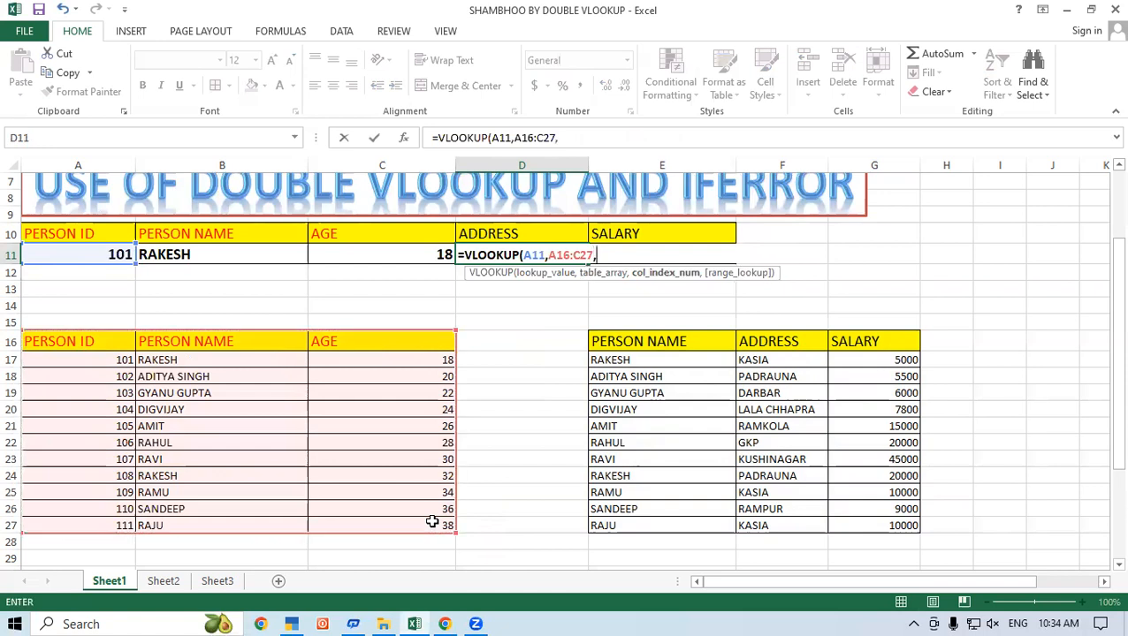
text(,0)
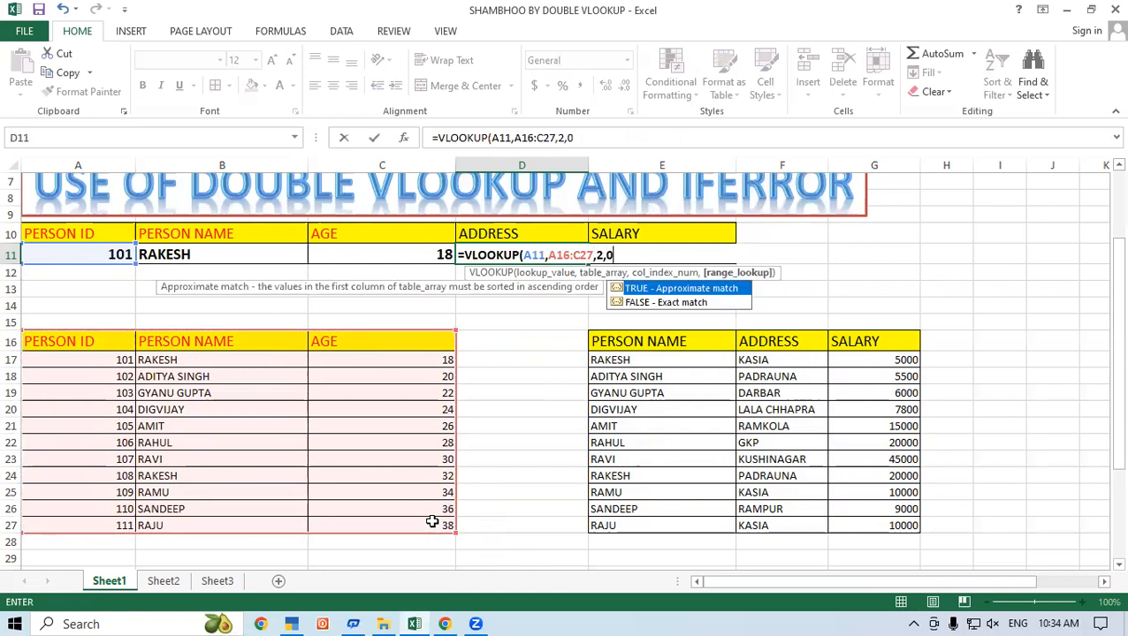
text())
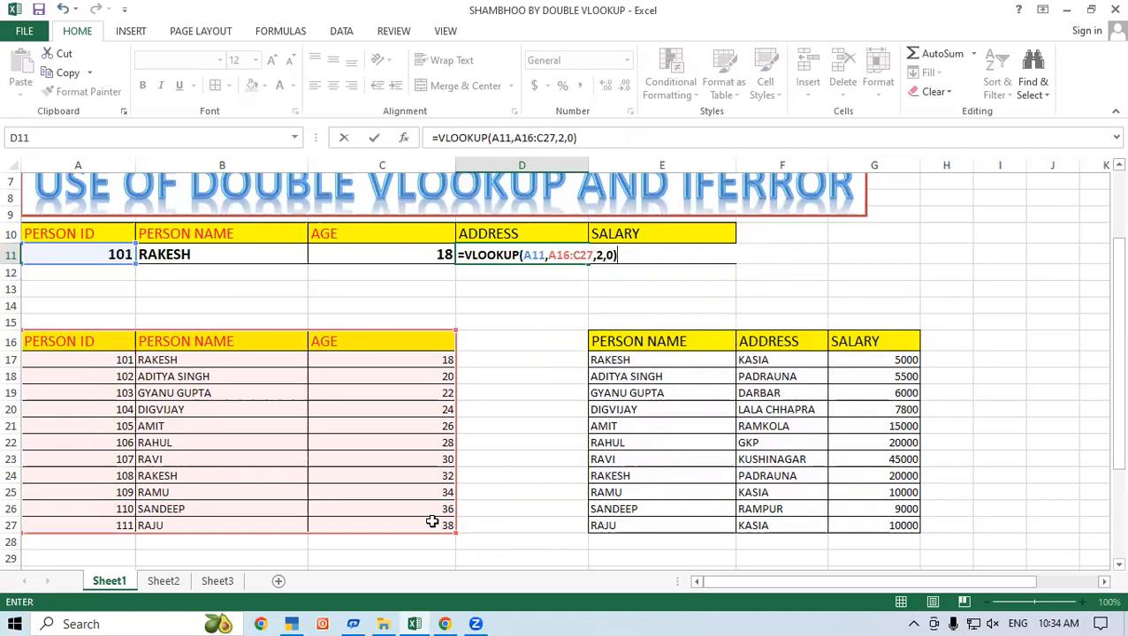
Wrap the D11 lookup in an outer VLOOKUP on the second table: =VLOOKUP(VLOOKUP(A11,A16:C27,2,0),E16:G27,2,0)
click(461, 255)
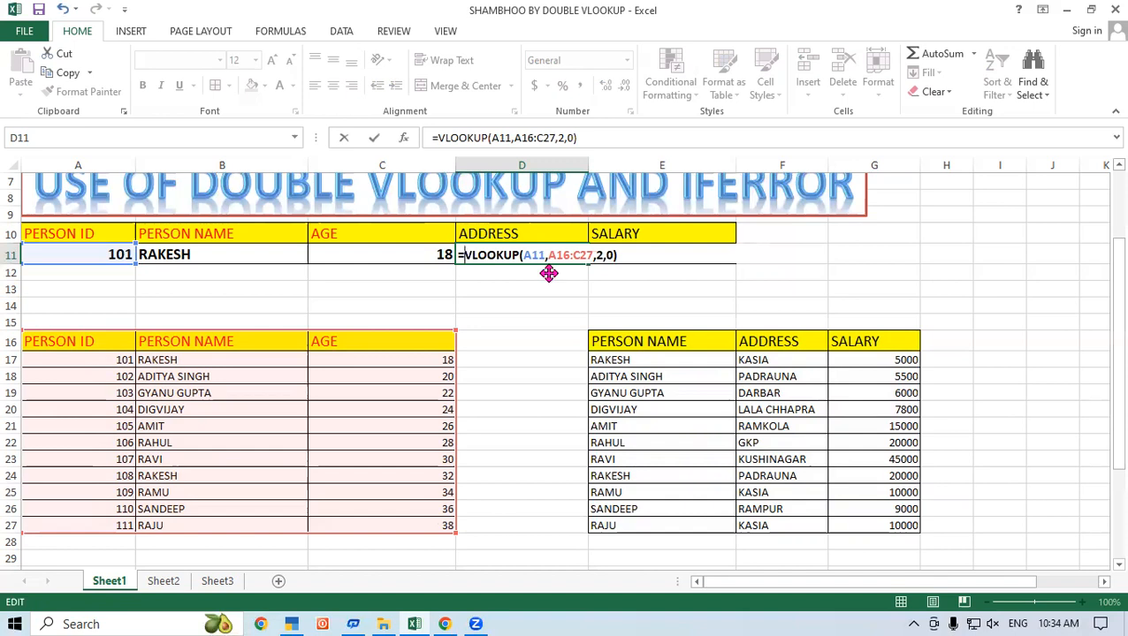
text(vlo)
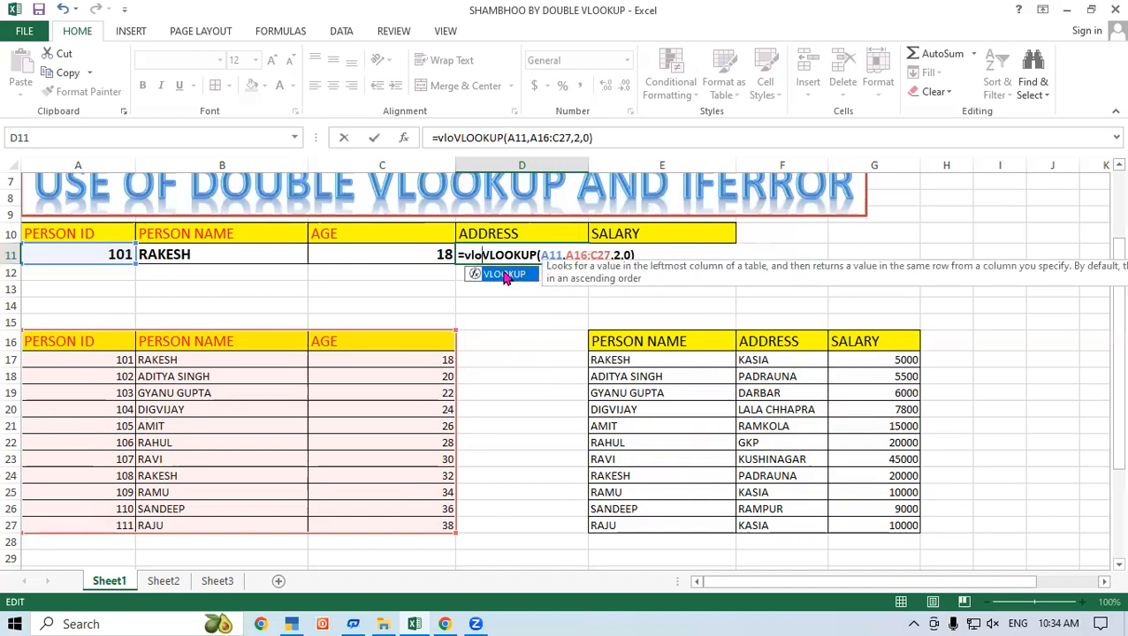
double_click(504, 276)
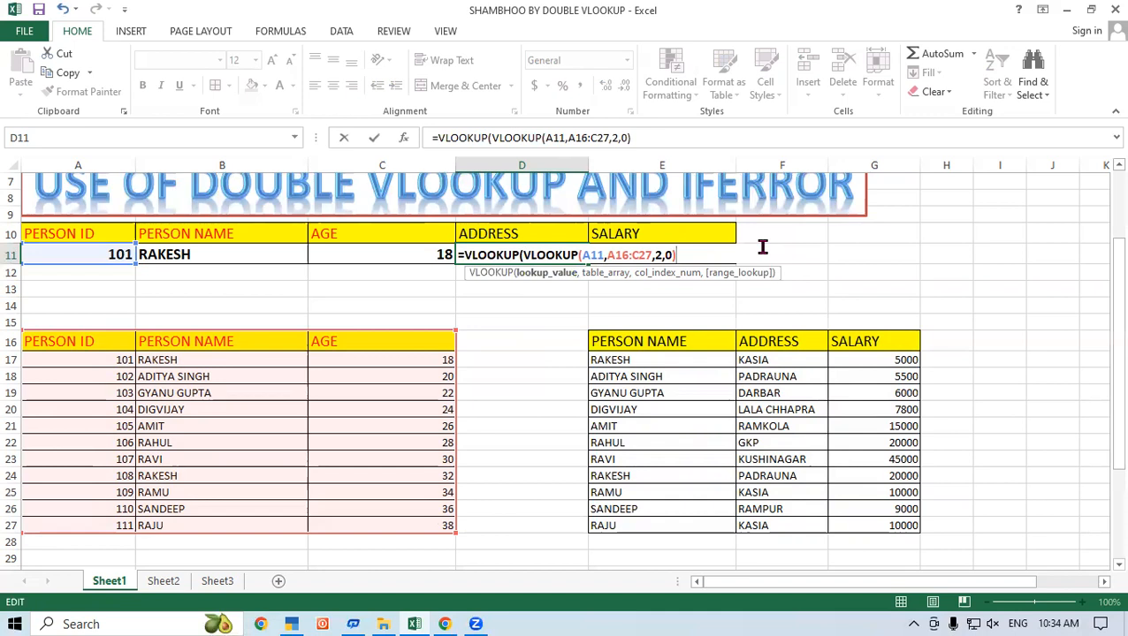
text(,)
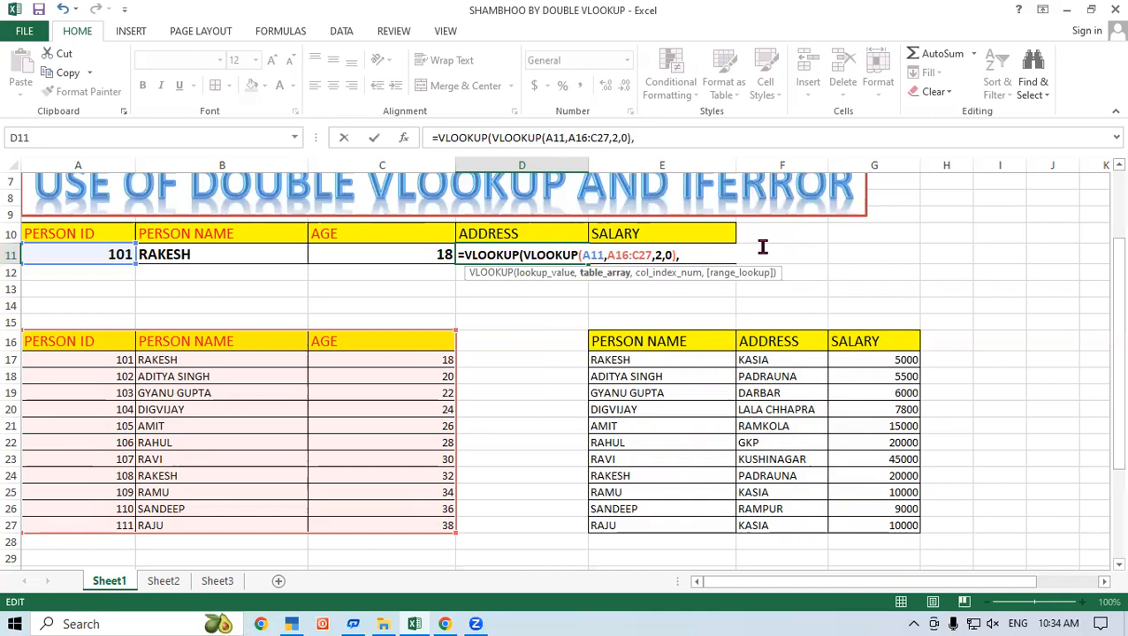
text(")
key(BackSpace)
drag(686, 352, 912, 527)
text(,)
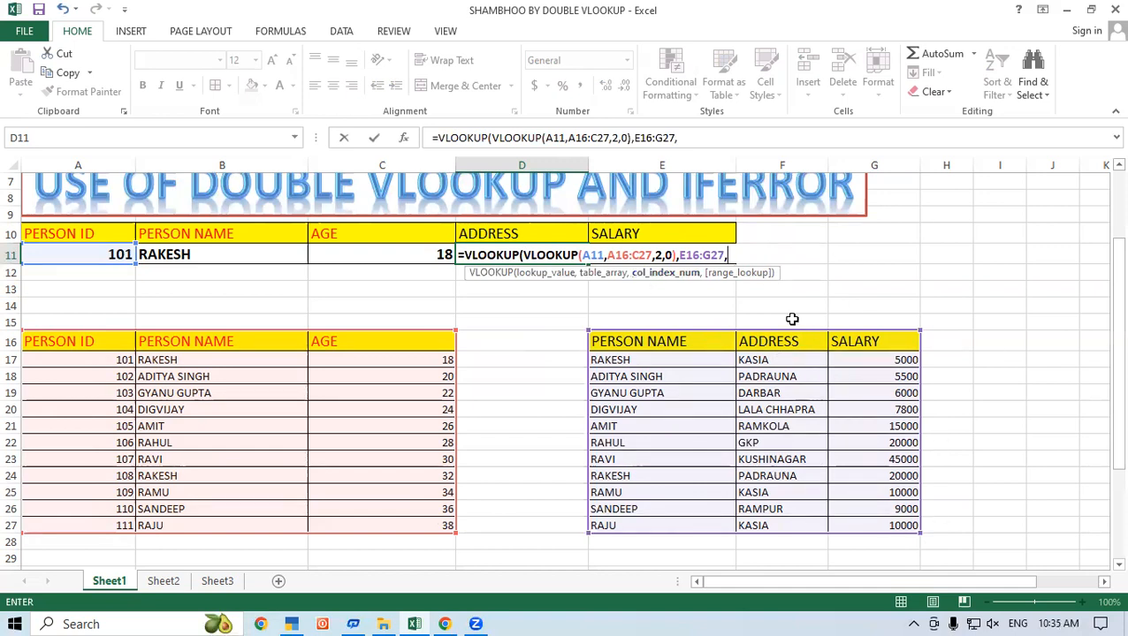
text(2,0)
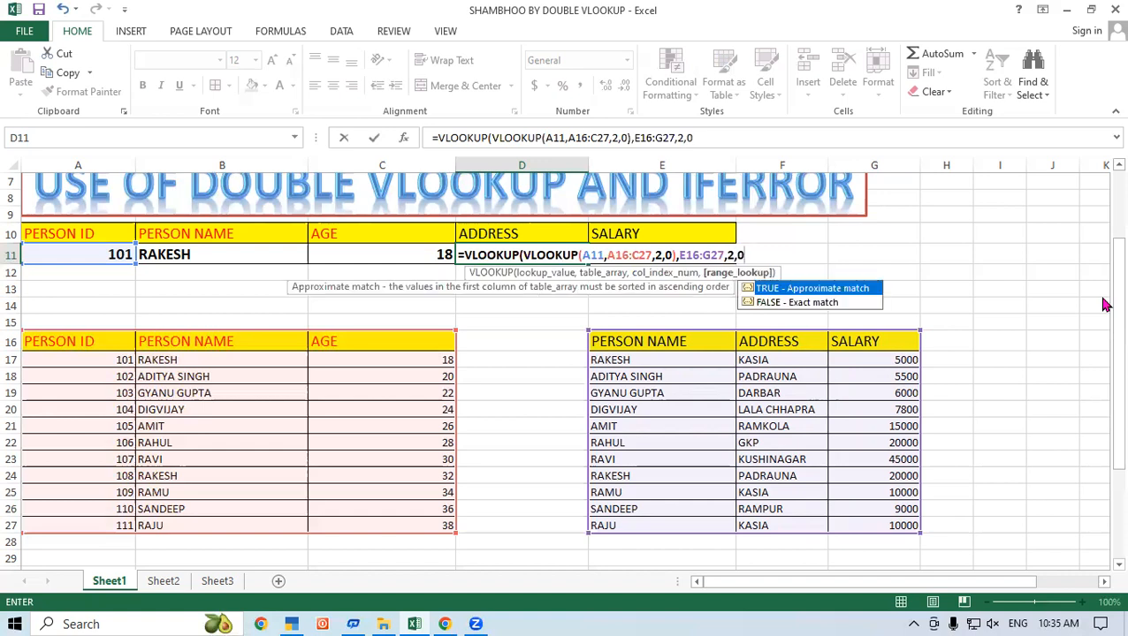
text())
key(Return)
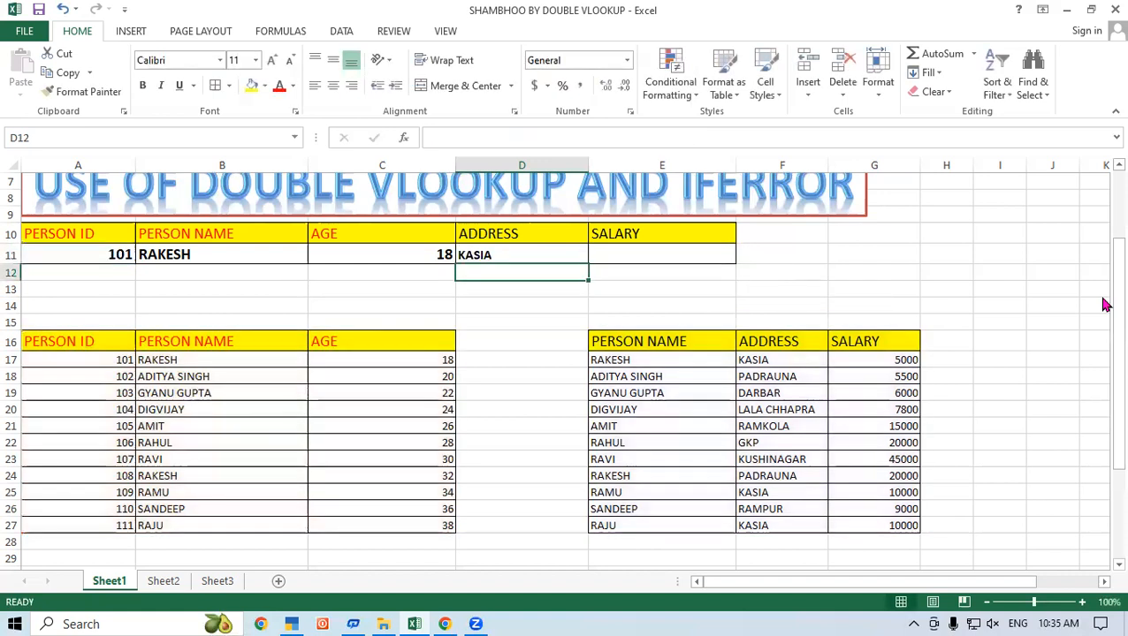
Review the double lookup formula in D11 and its written pattern in the Notepad note
click(534, 253)
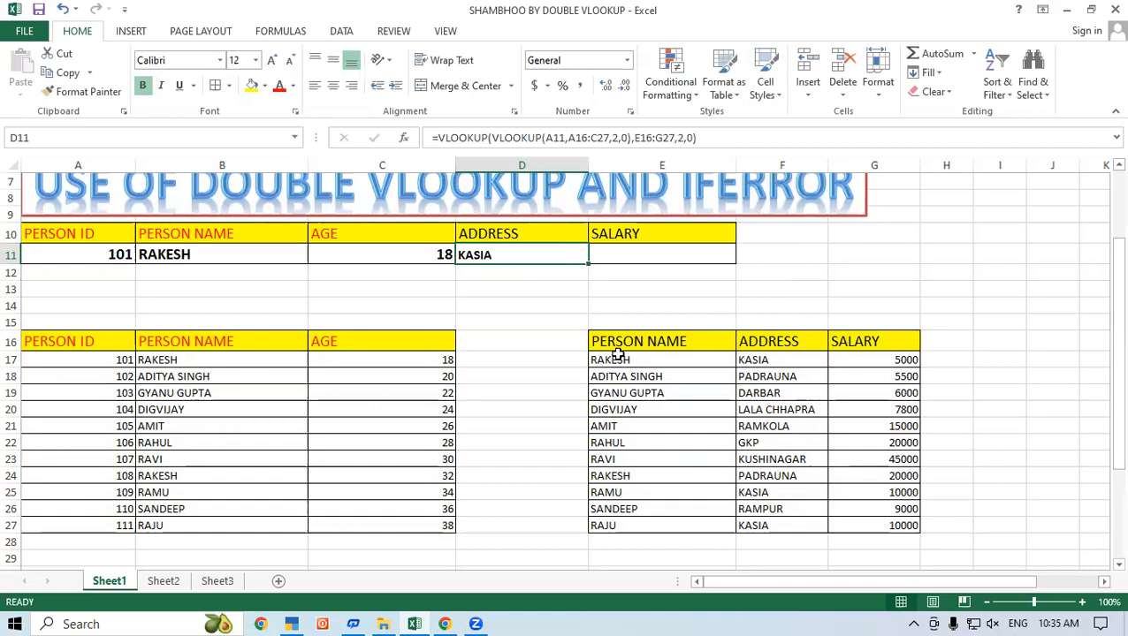
click(975, 618)
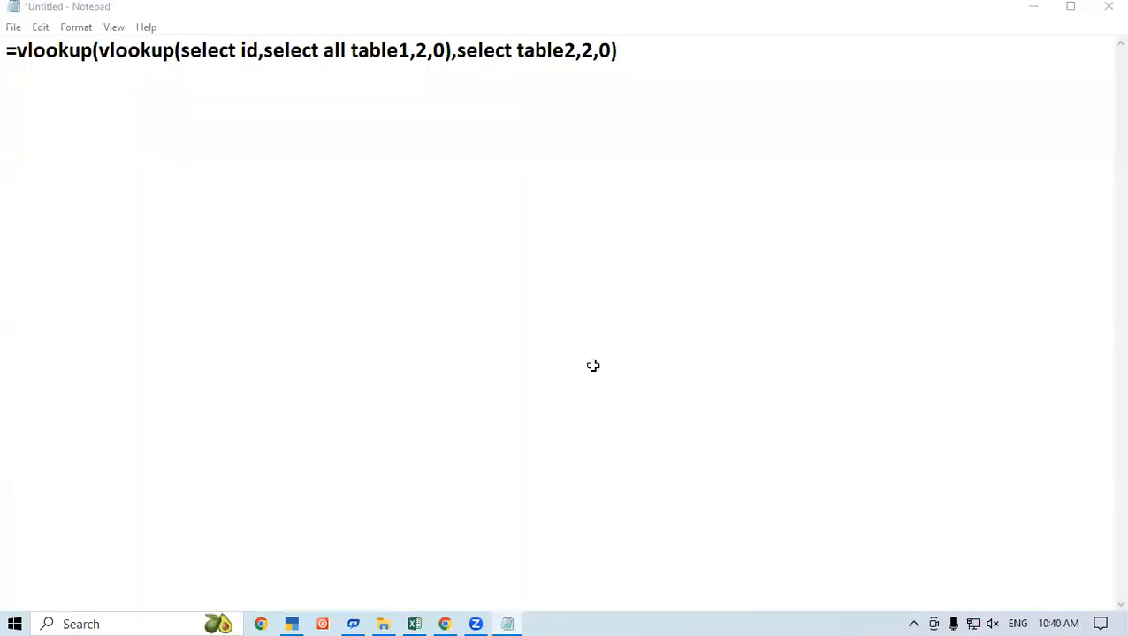
key(alt+Tab)
Start the salary formula in E11 with the inner lookup =VLOOKUP(A11,A16:C27,2,0)
click(656, 246)
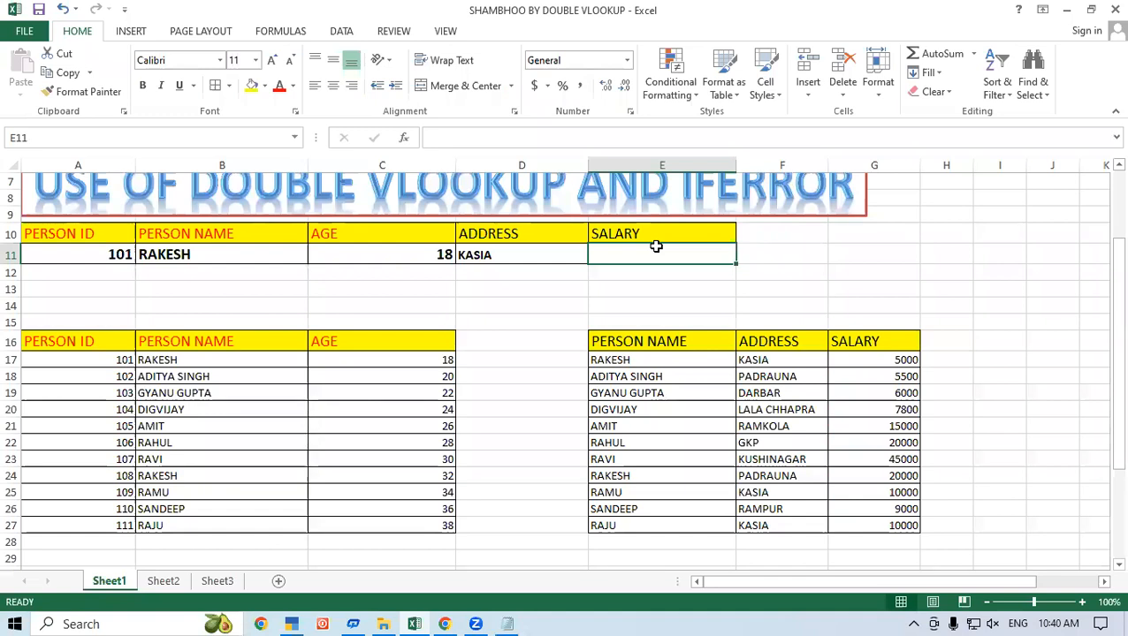
text(=vlo)
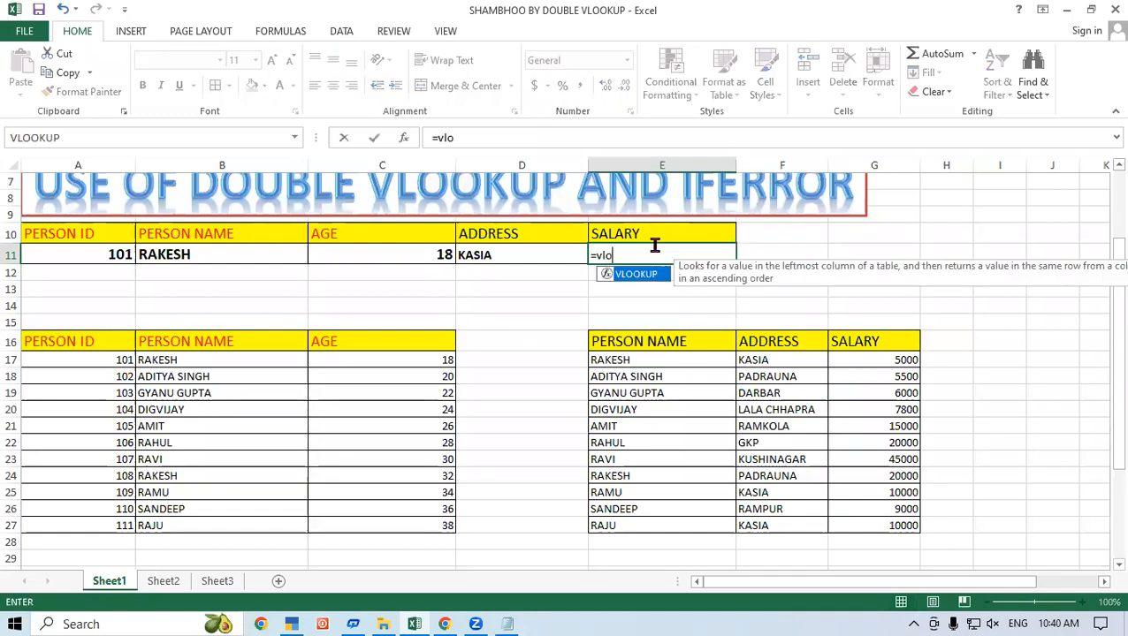
double_click(643, 274)
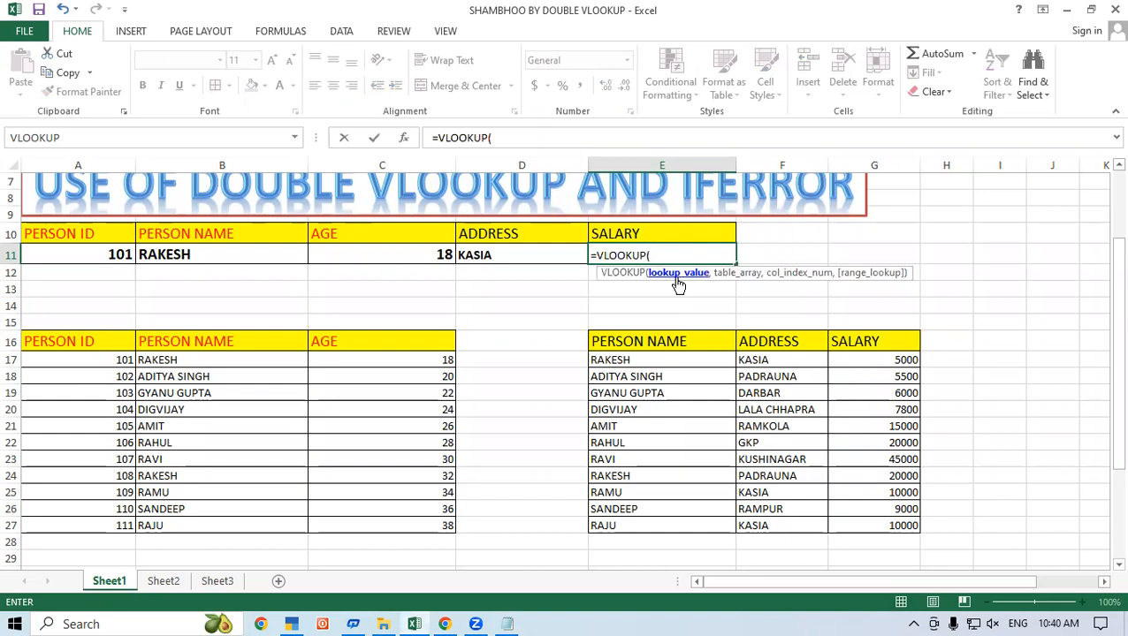
click(47, 254)
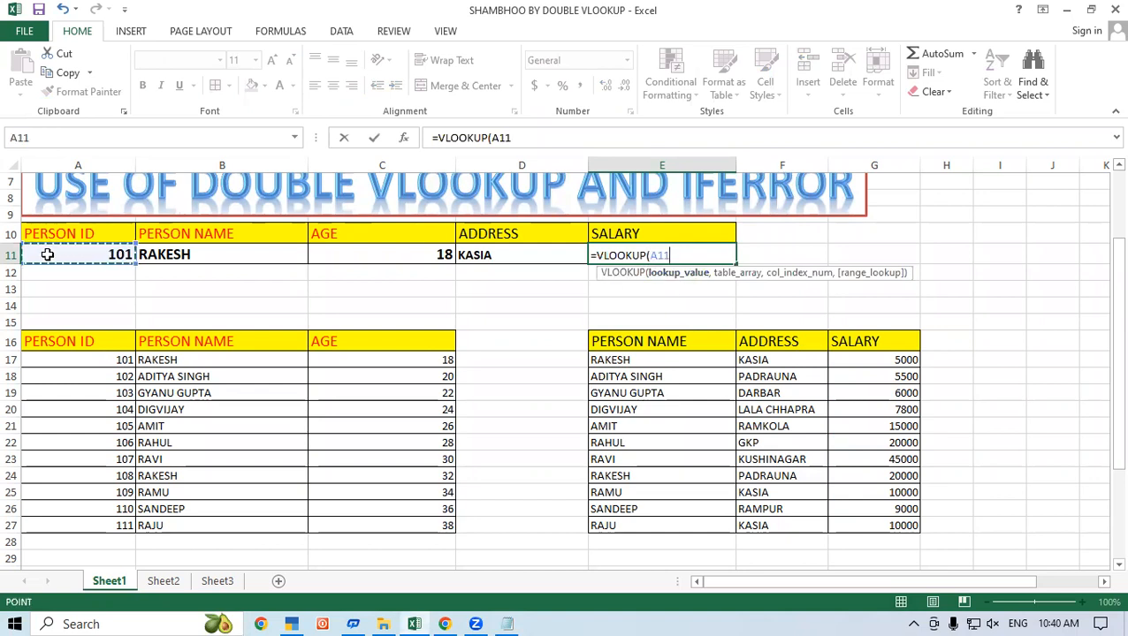
text(,)
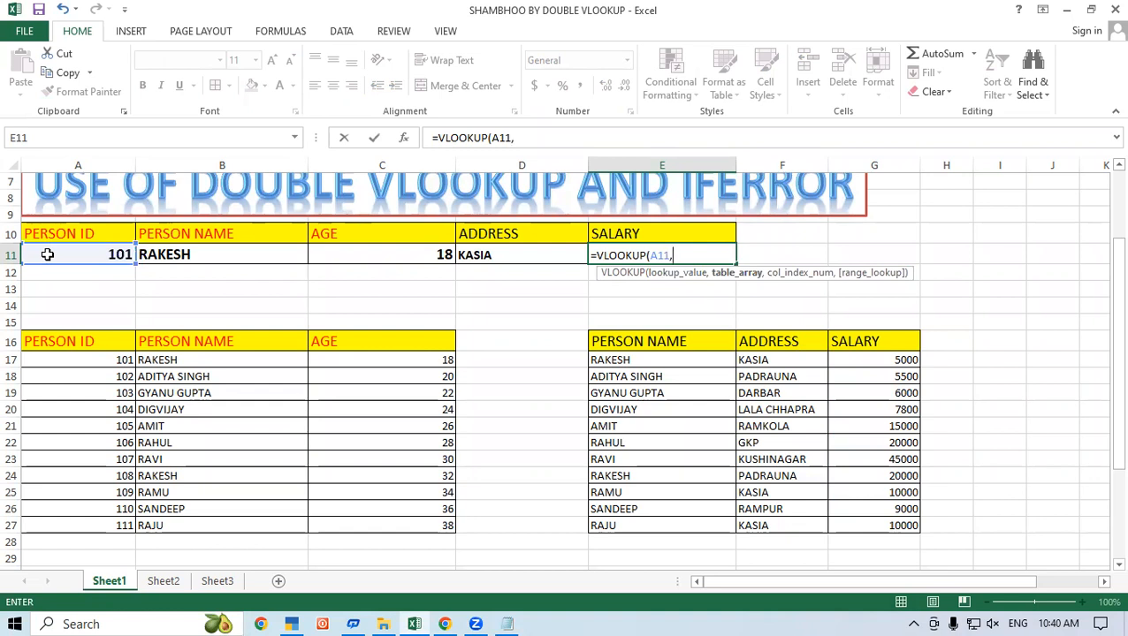
drag(44, 343, 433, 525)
text(,)
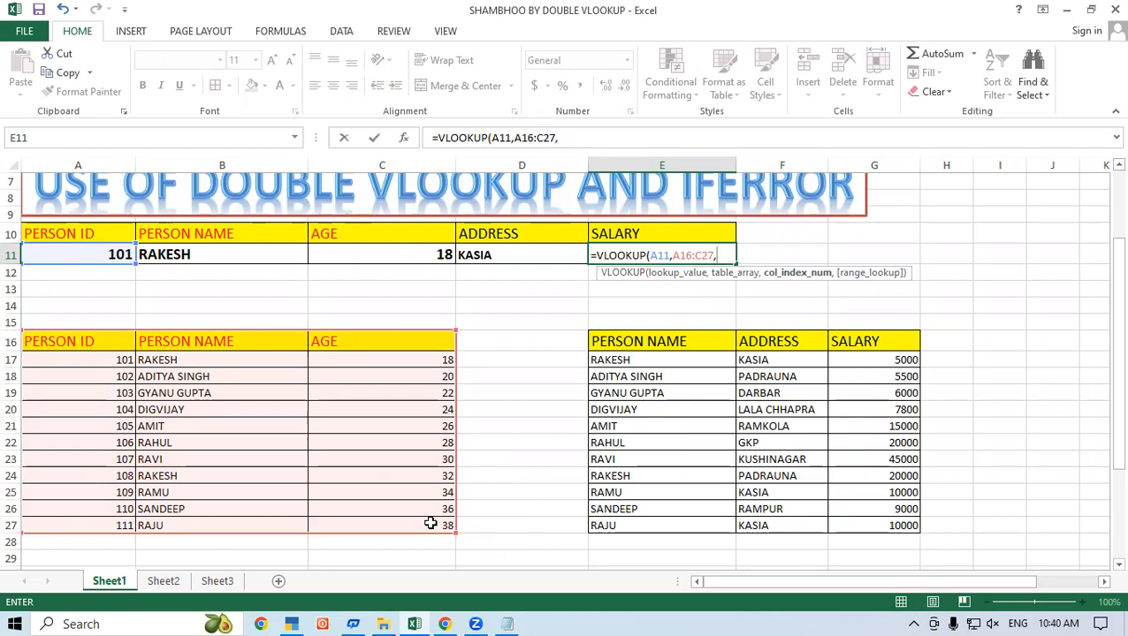
text(2,0))
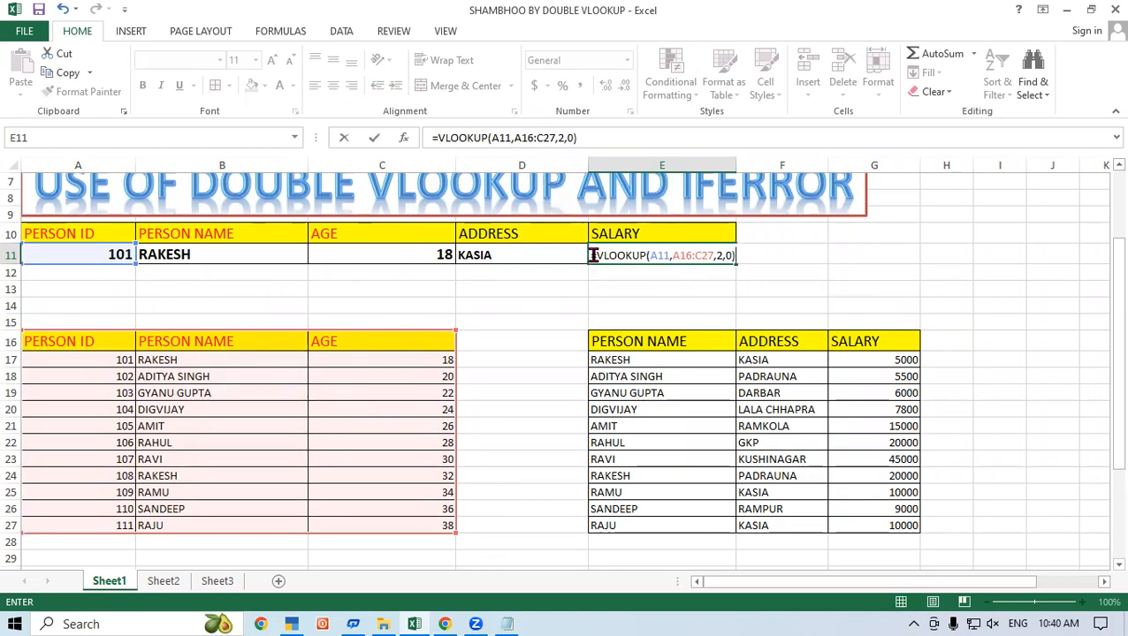
Nest the E11 lookup in an outer VLOOKUP on the second table: =VLOOKUP(VLOOKUP(A11,A16:C27,2,0),E16:G27,2,0)
click(665, 256)
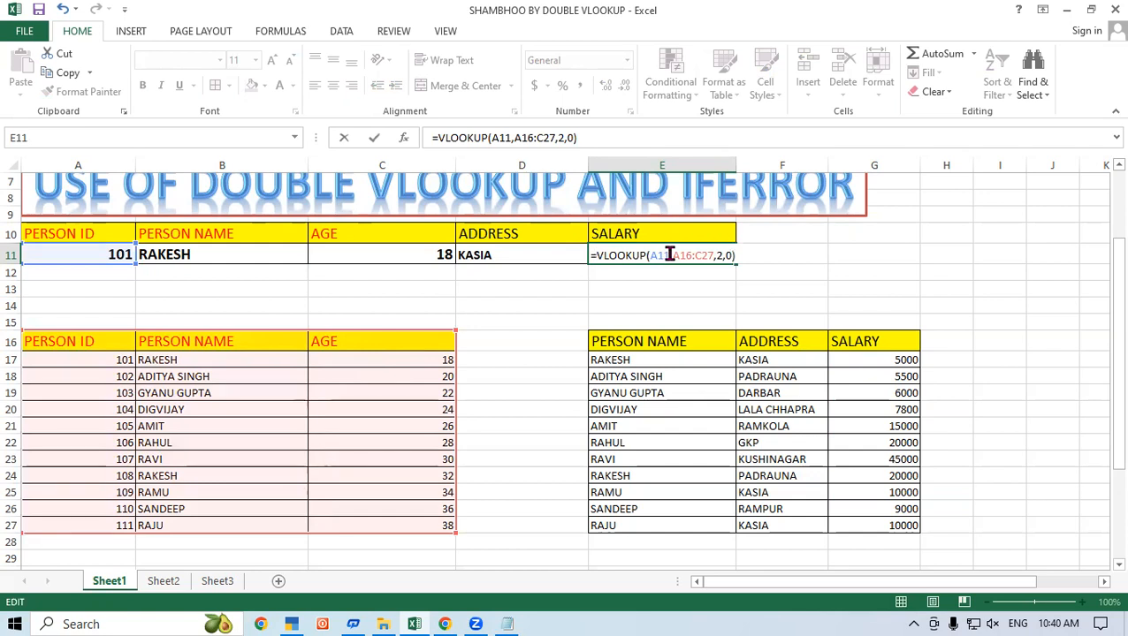
text(vlo)
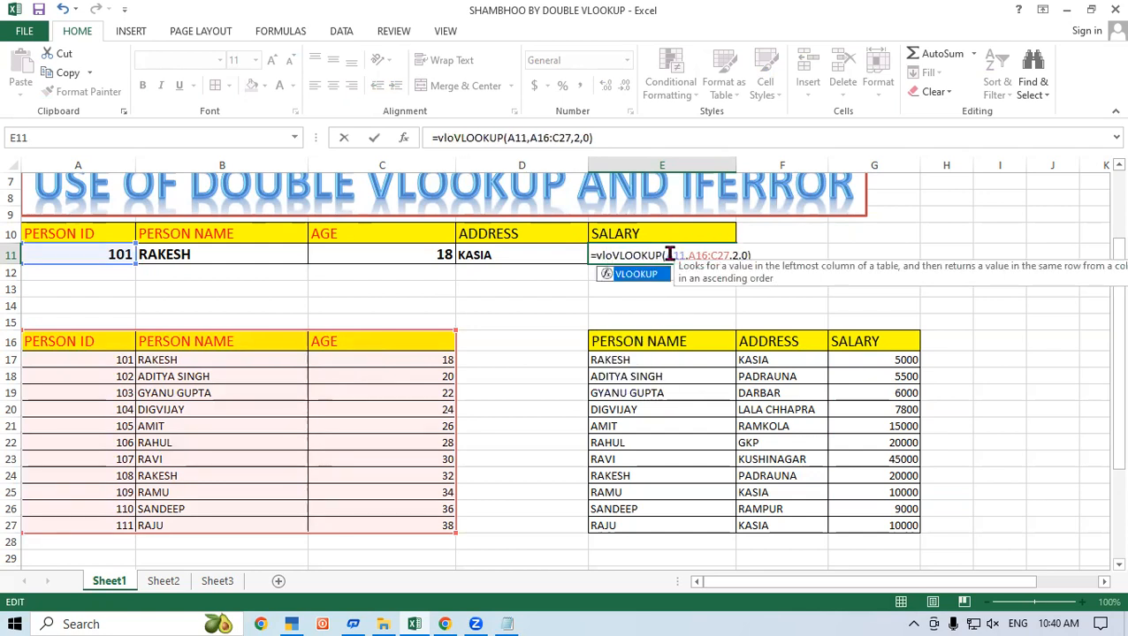
double_click(645, 275)
click(799, 256)
text(,)
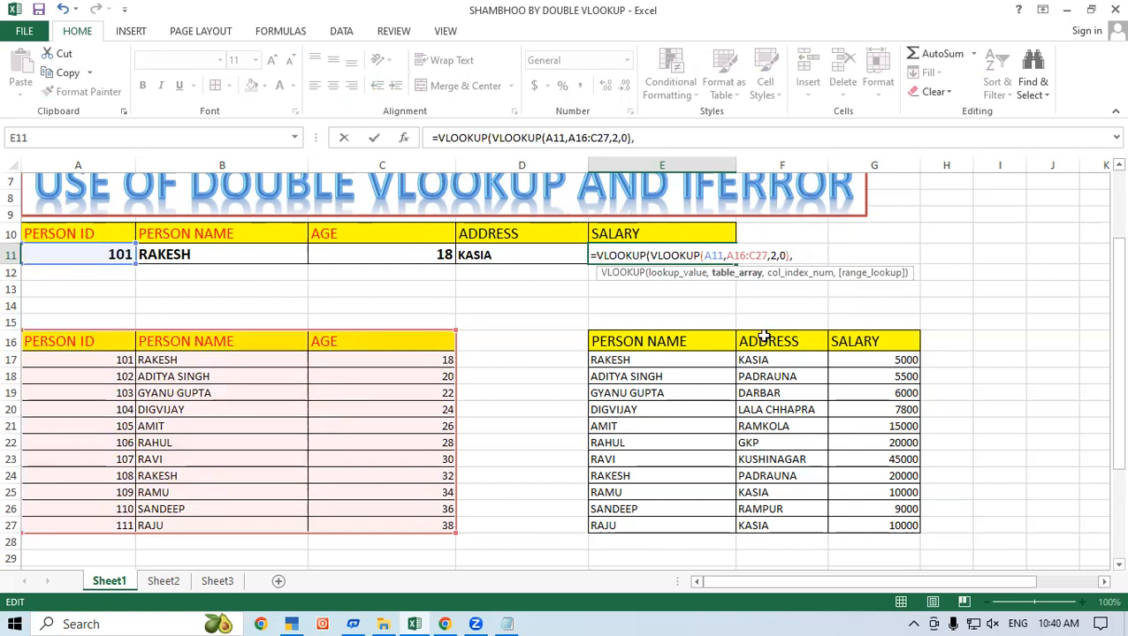
drag(665, 344, 881, 518)
text(,2)
text(,.)
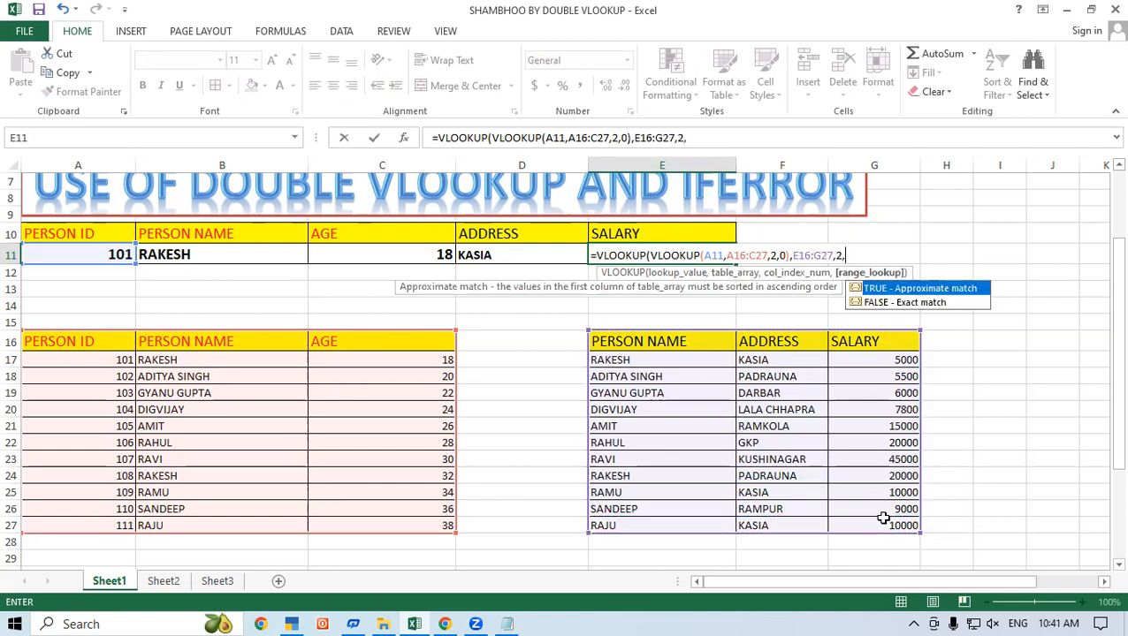
key(BackSpace)
text(0))
key(Return)
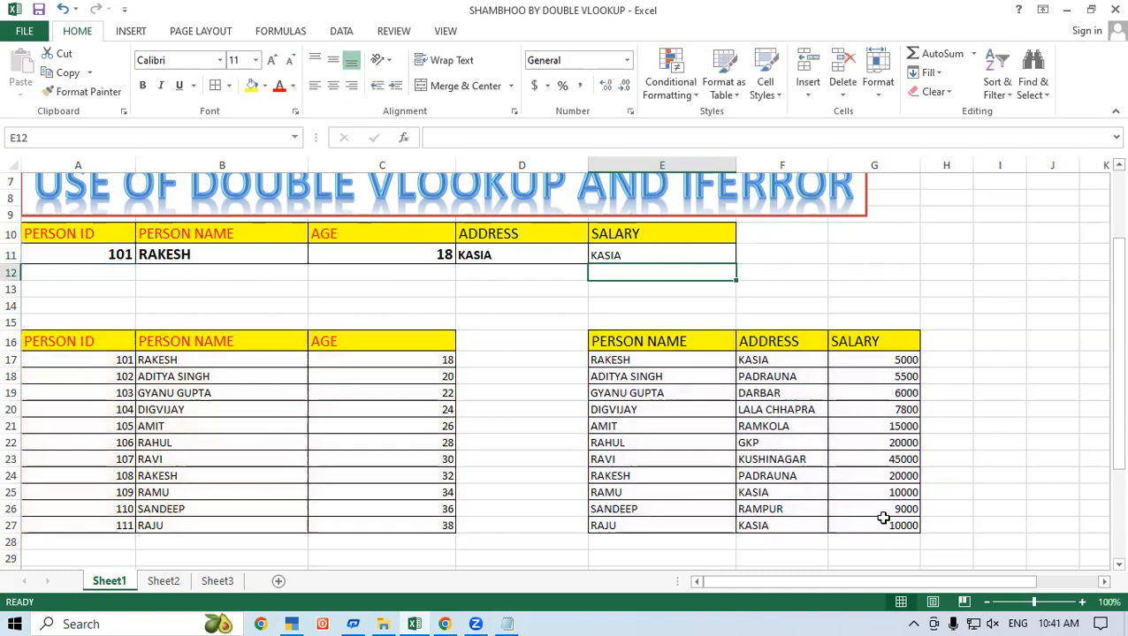
Set the outer lookup's column index in E11 to 3 so the formula returns the salary
click(670, 254)
double_click(670, 254)
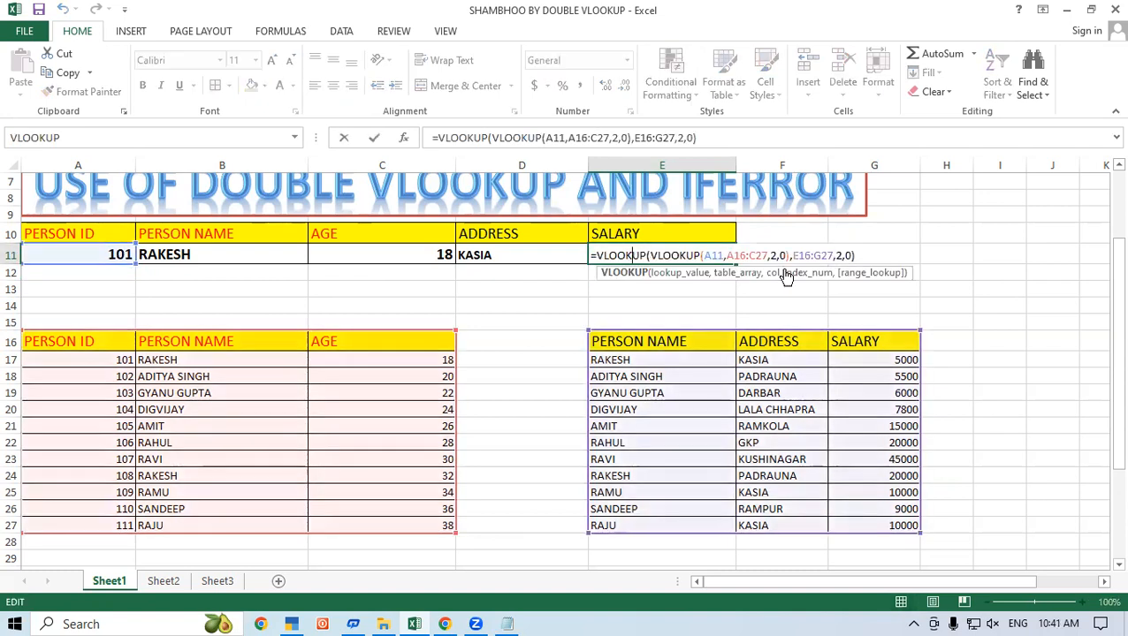
click(836, 255)
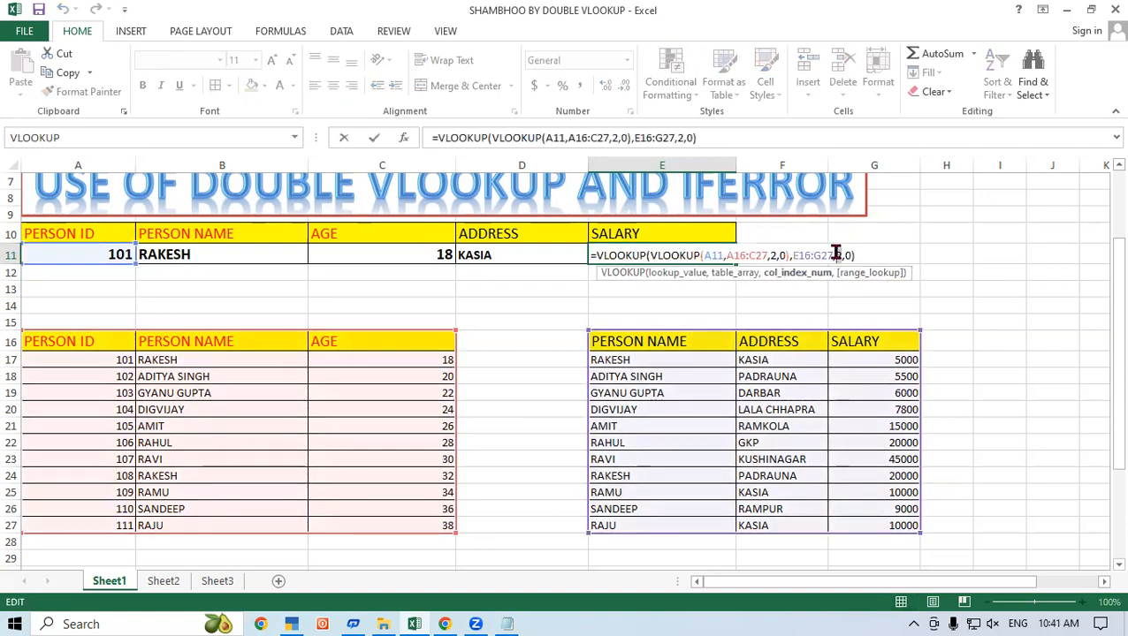
key(BackSpace)
text(3)
key(Return)
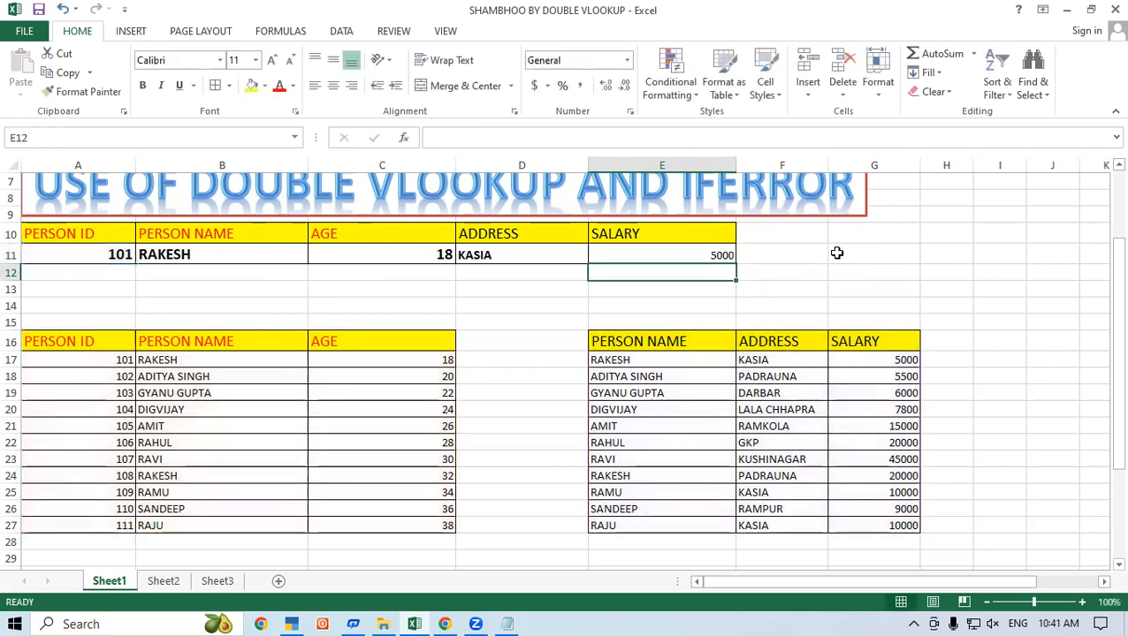
Format the salary value in E11 as bold with font size 14
click(694, 254)
click(142, 85)
click(272, 59)
click(273, 60)
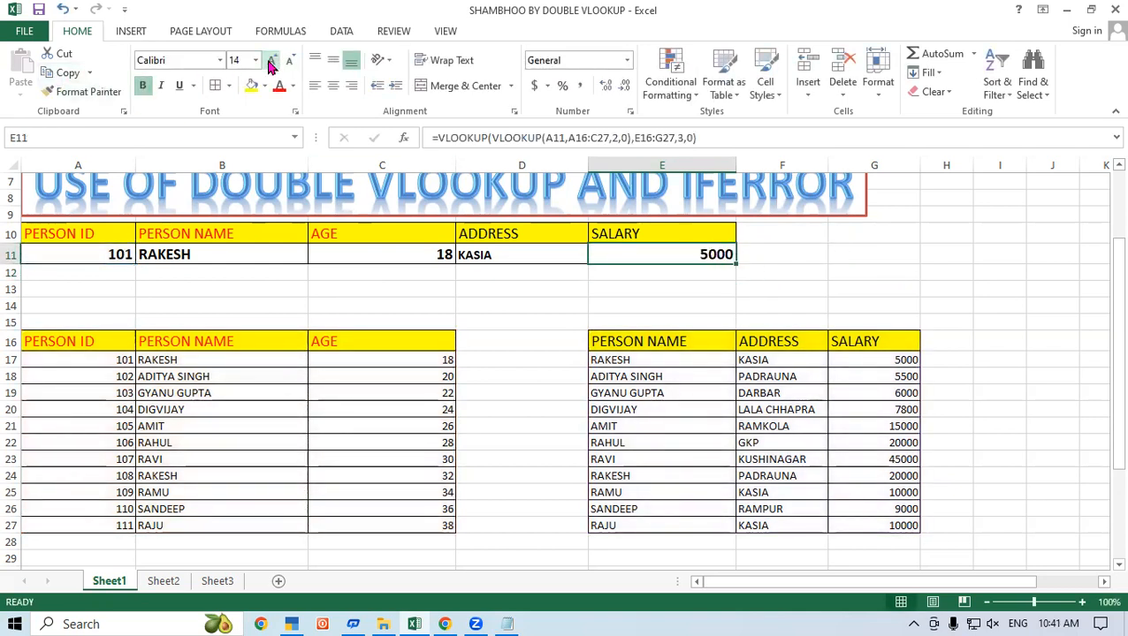
Increase the font size of the salary value in E11 by one step and set the lookup ID in A11 to 105
click(272, 59)
click(843, 273)
click(111, 256)
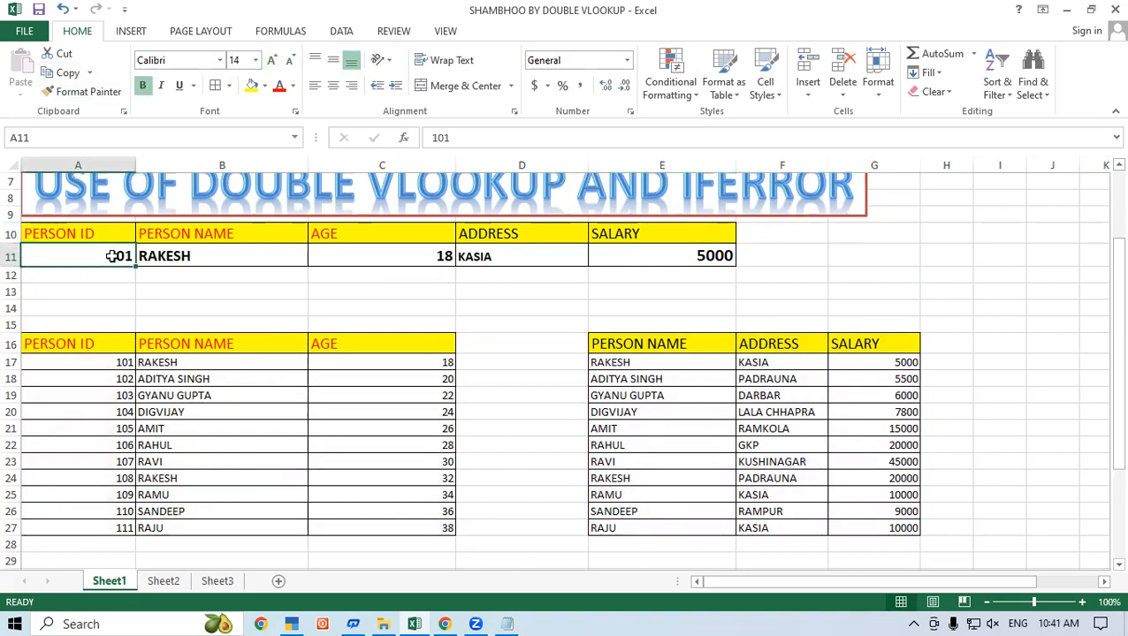
text(105)
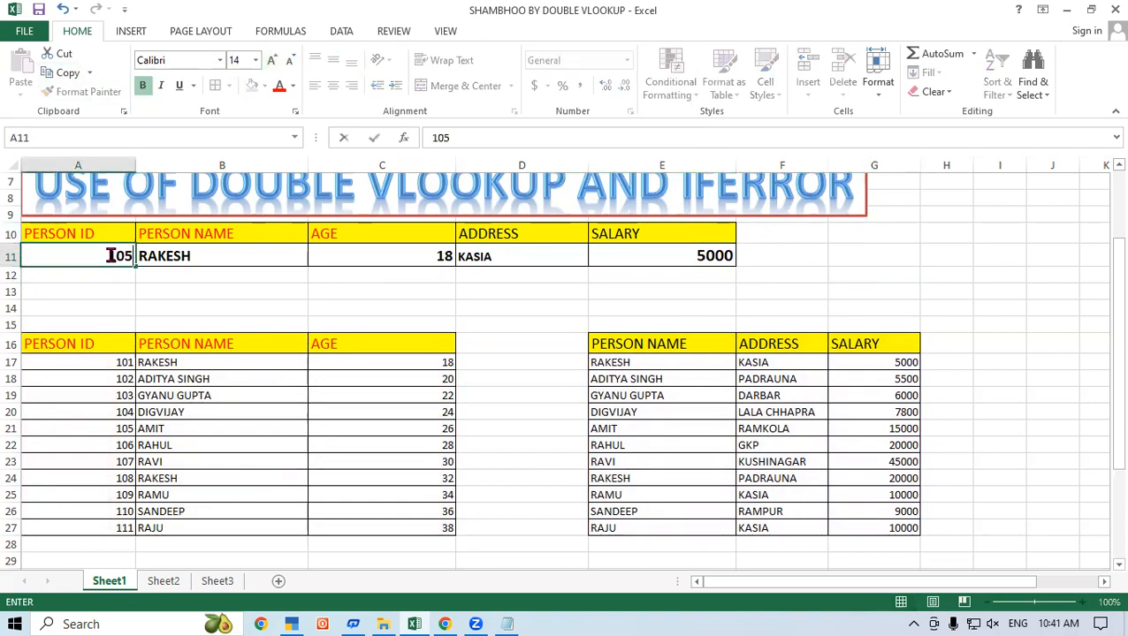
key(Return)
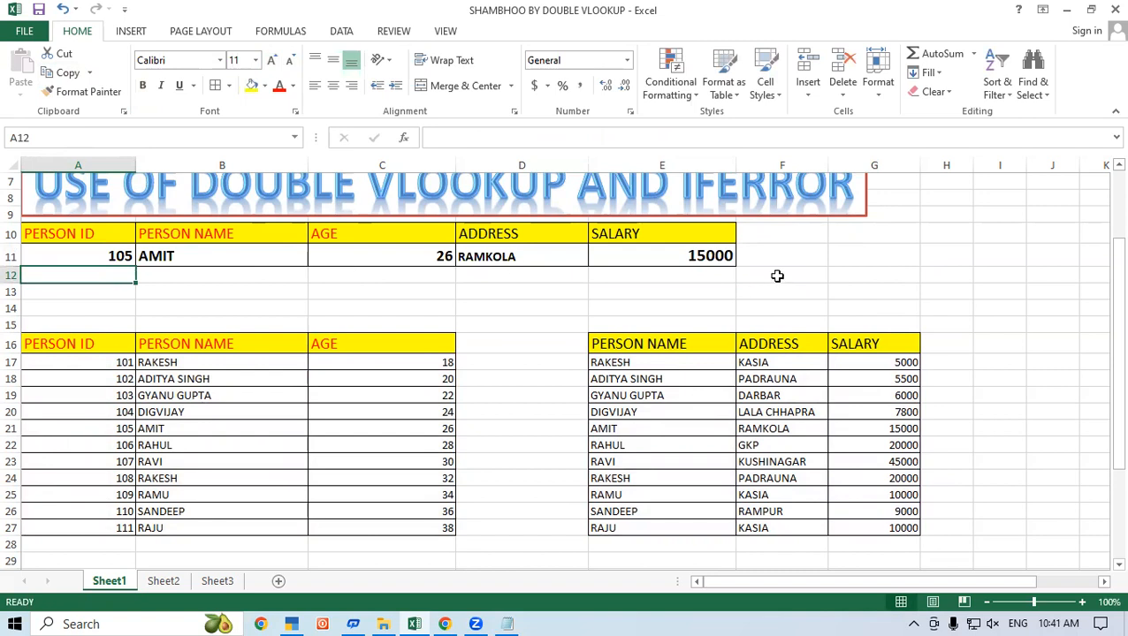
Set the lookup ID in A11 to 120 to test an ID that is missing from the table
click(43, 247)
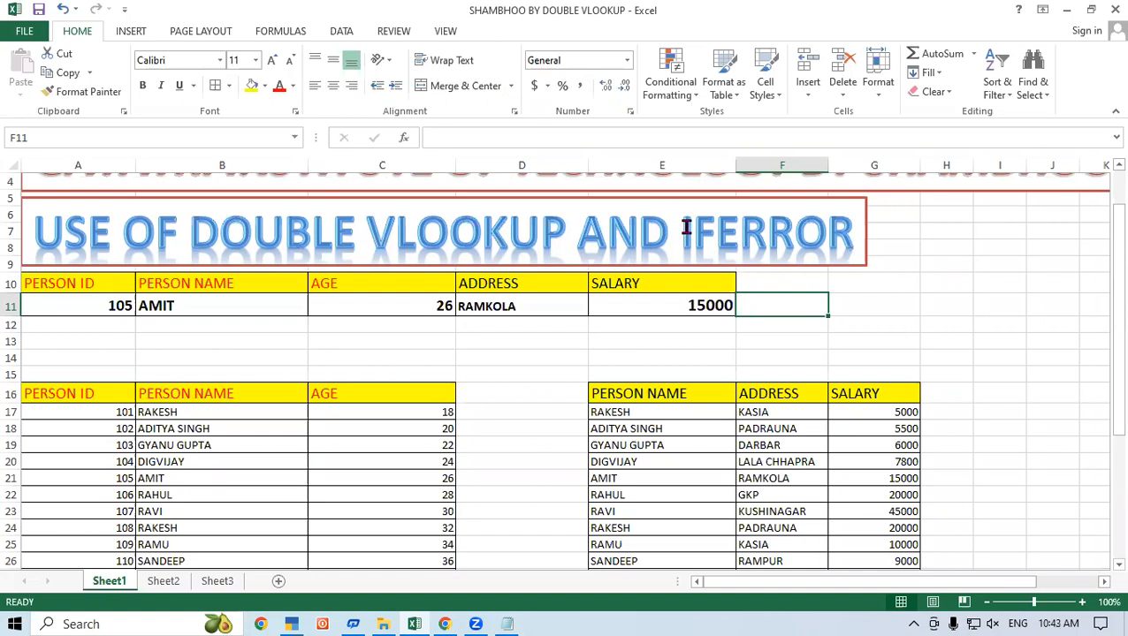
click(198, 336)
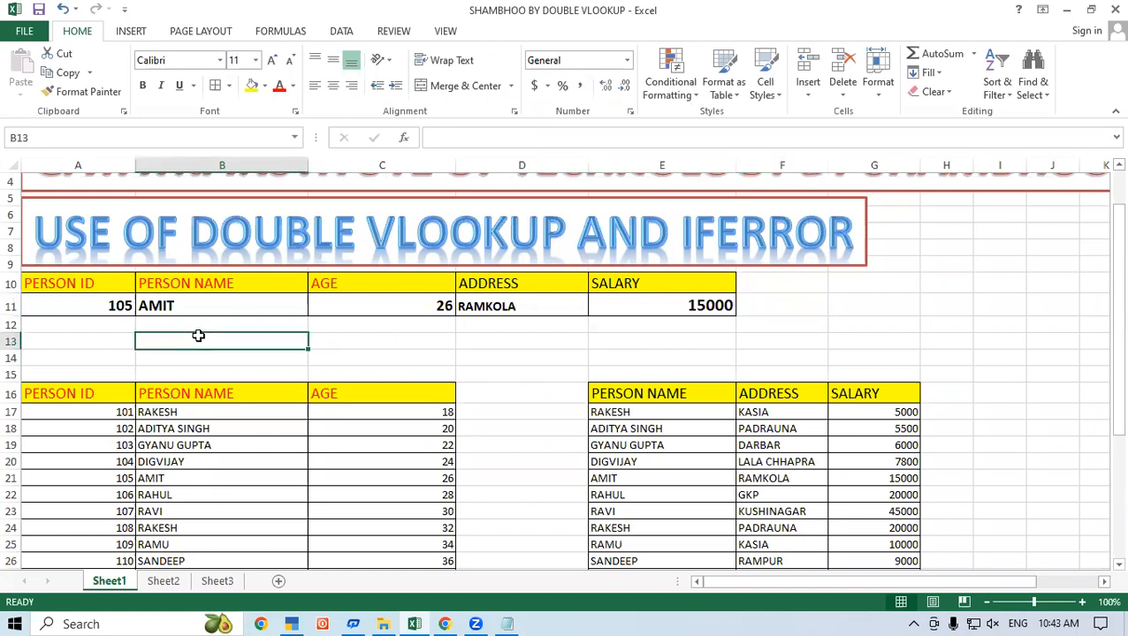
click(101, 306)
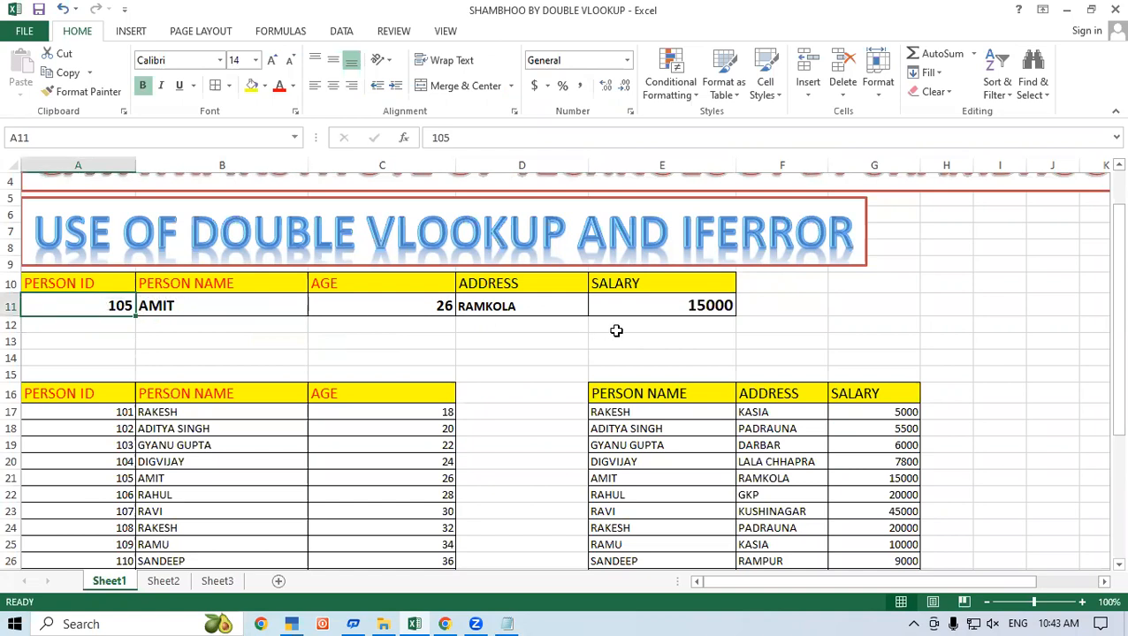
scroll(163, 313, down, 2)
scroll(132, 305, up, 2)
text(120)
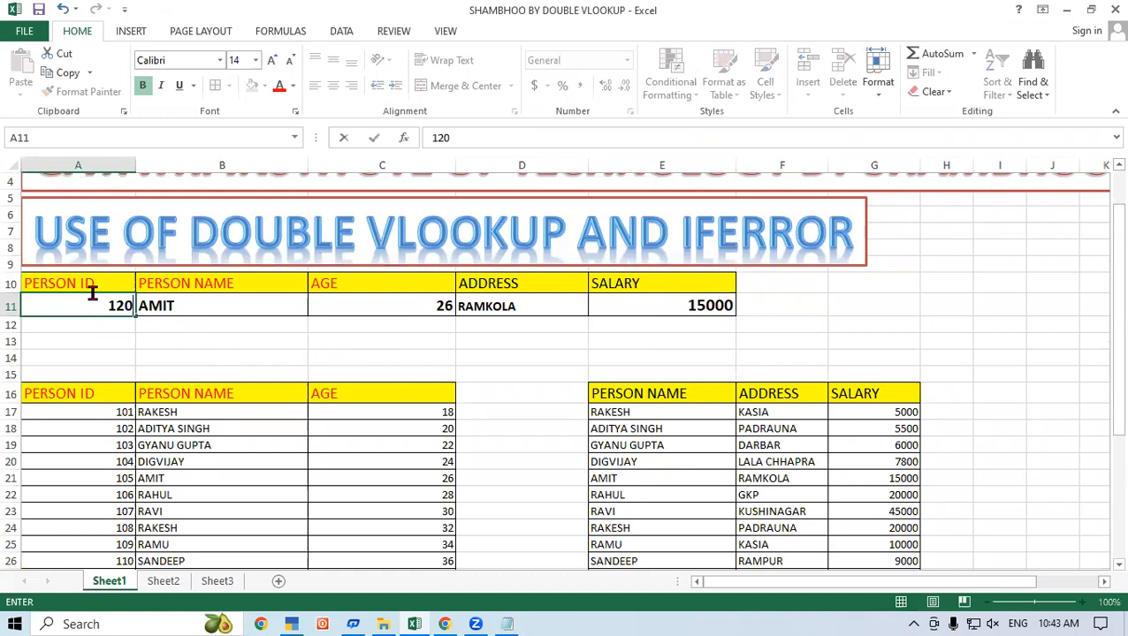
scroll(75, 403, down, 1)
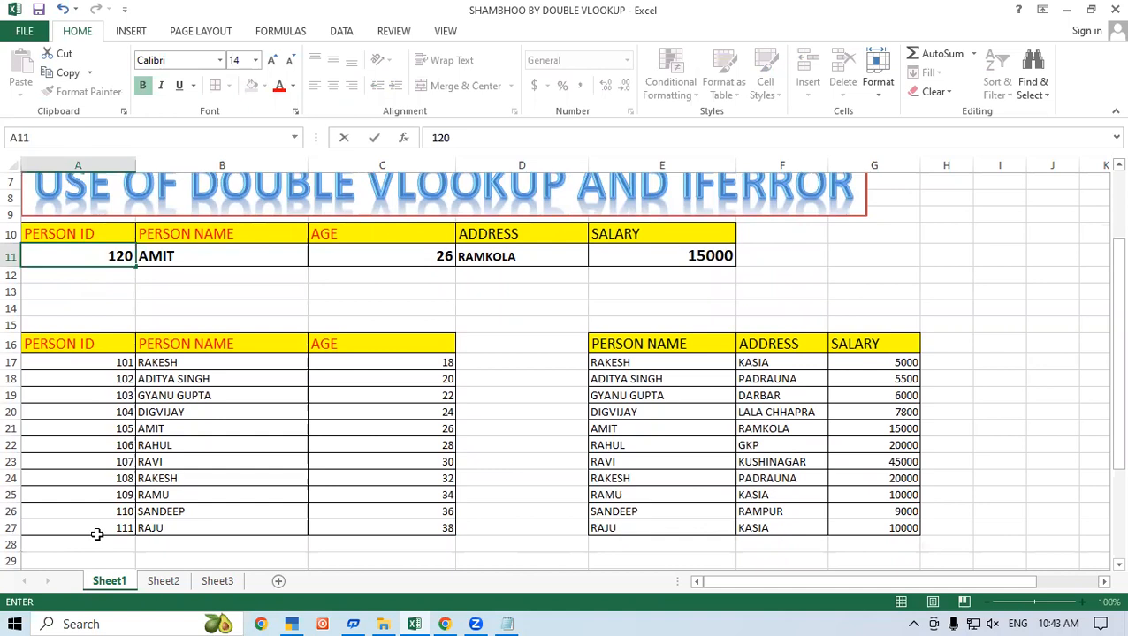
scroll(97, 534, up, 1)
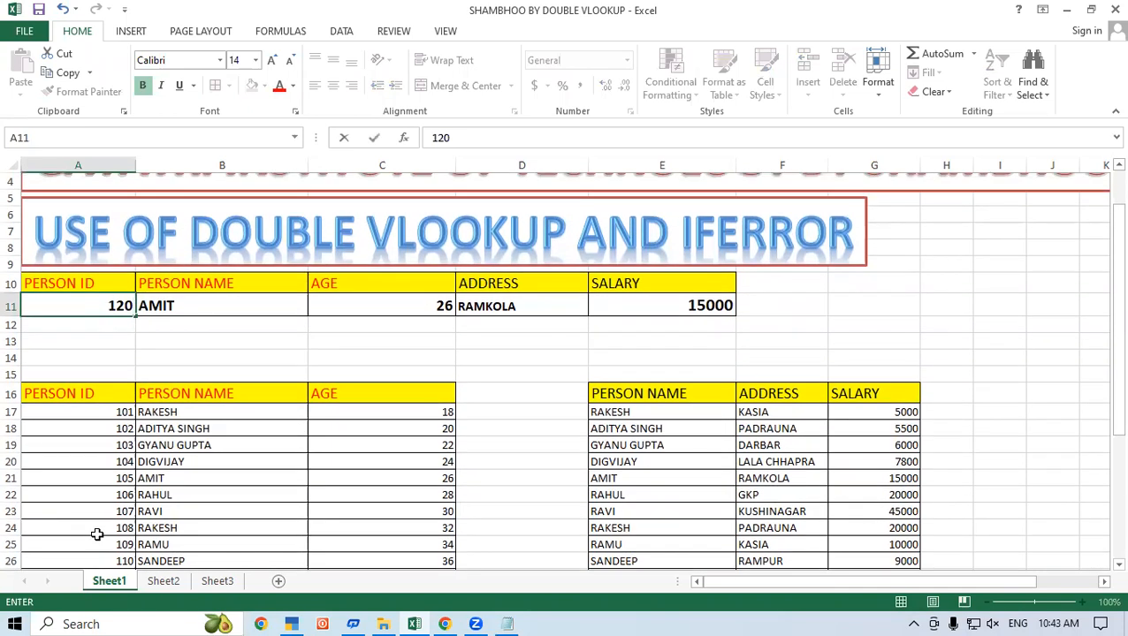
key(Return)
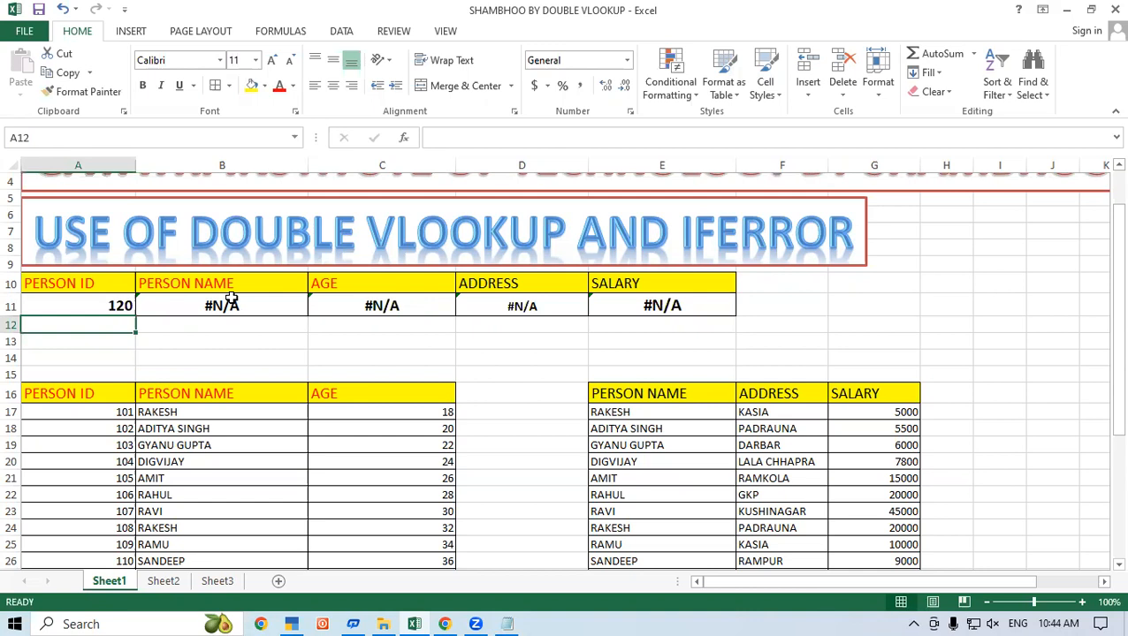
Wrap the name lookup in B11 in IFERROR with a fallback text: =IFERROR(VLOOKUP(A11,A16:C27,2,0),"Record Not Found")
double_click(159, 307)
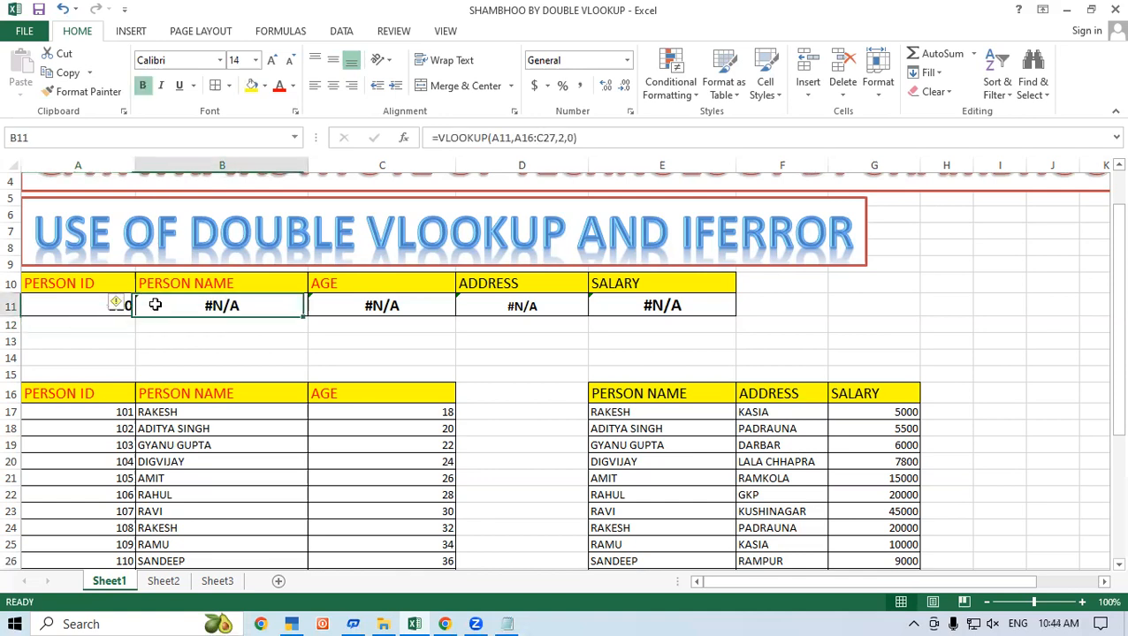
click(146, 305)
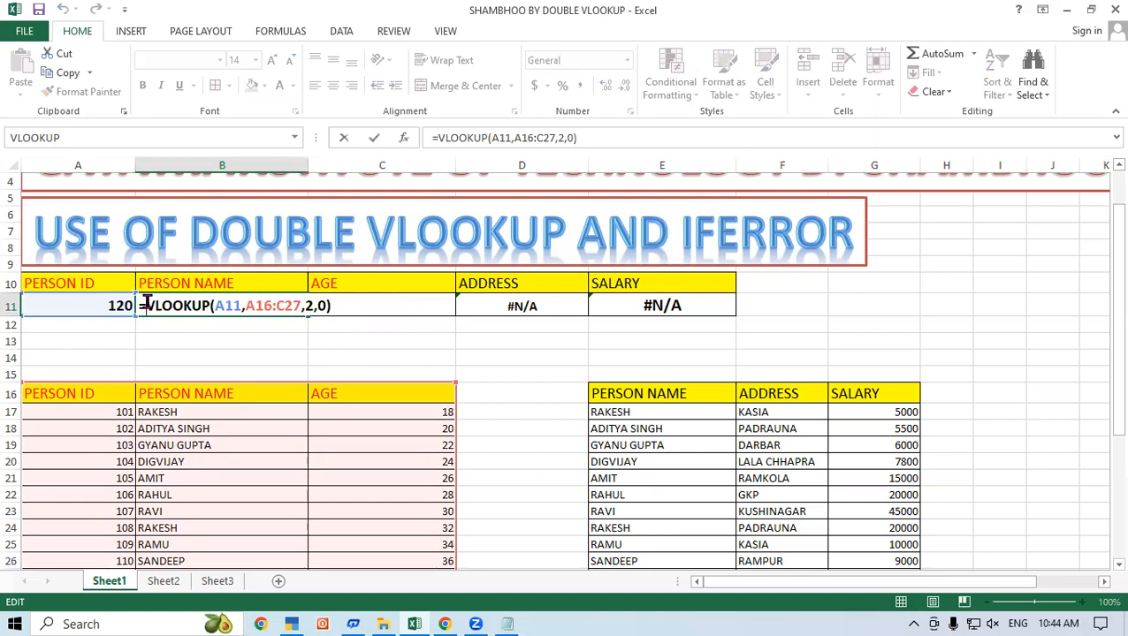
text(if)
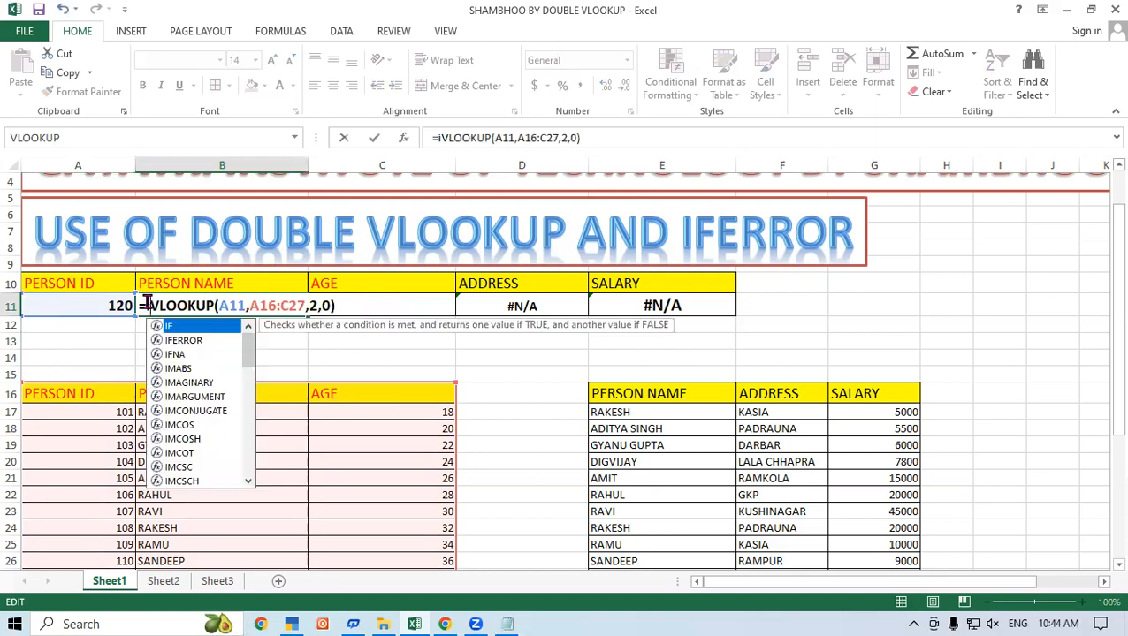
double_click(183, 340)
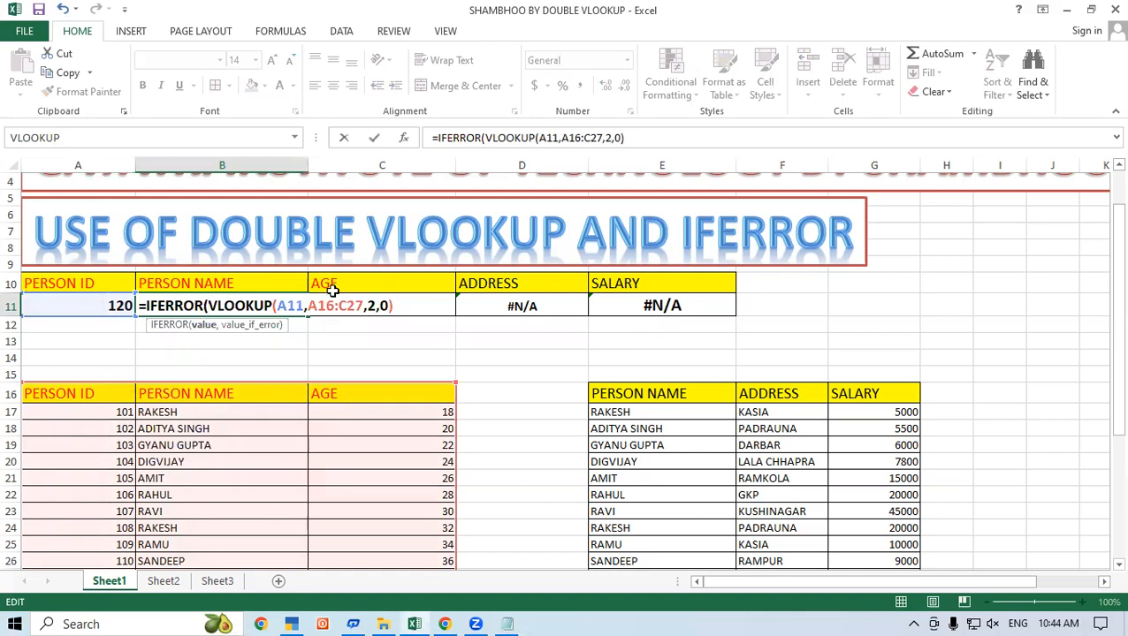
click(417, 314)
text(,)
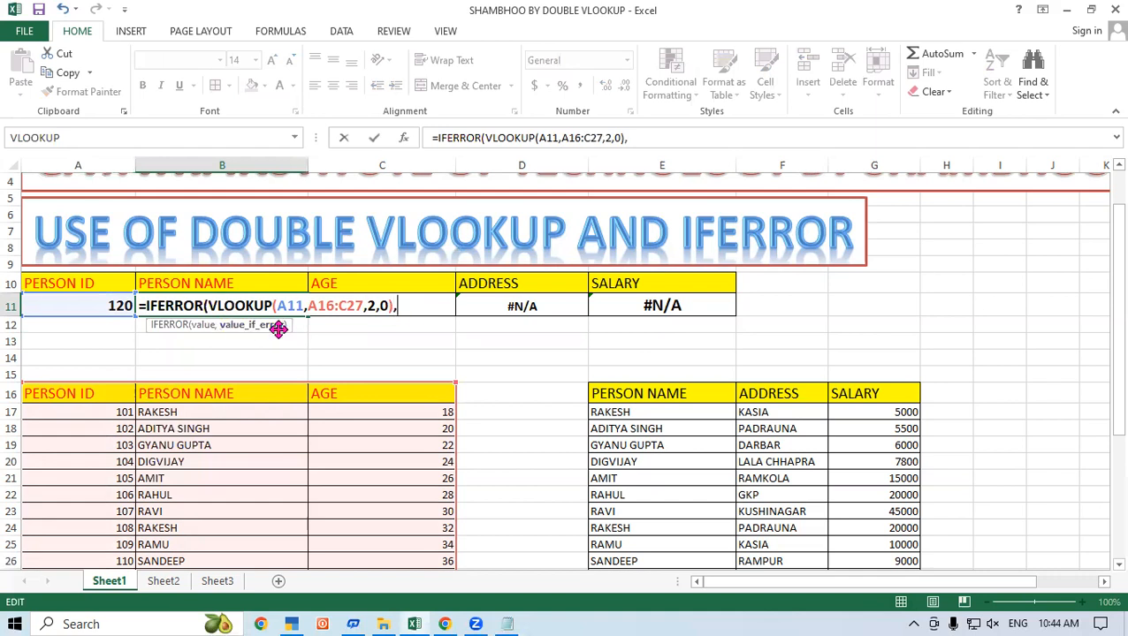
text(")
text(Record)
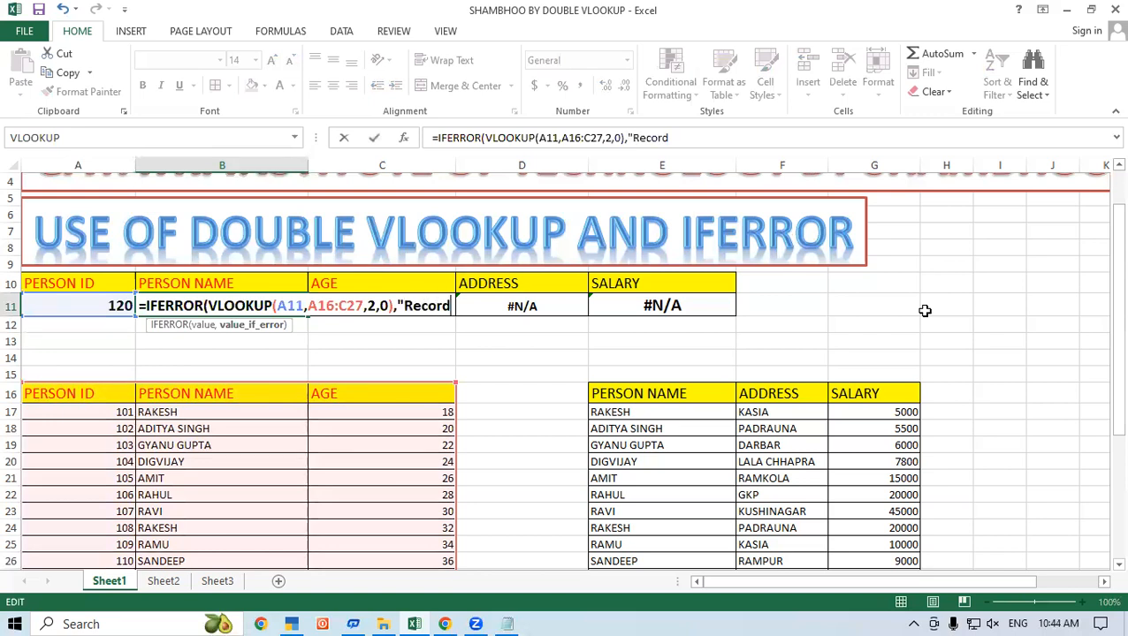
text( Not Found"))
key(Return)
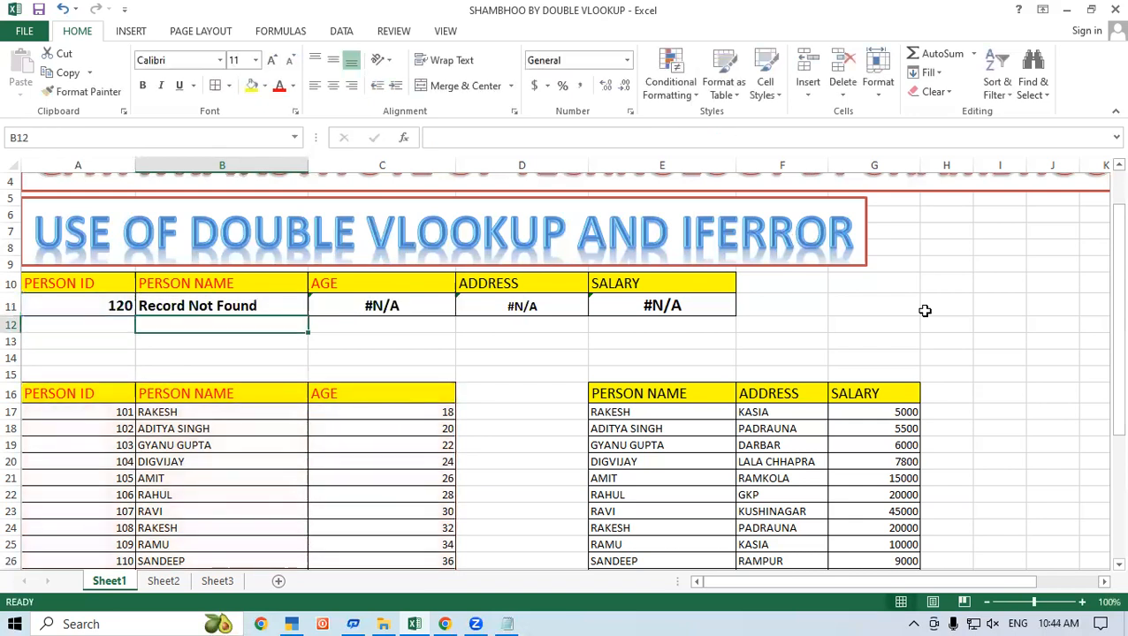
Test the B11 fallback by entering the existing ID 110 in A11 and replacing it with the missing ID 115
click(86, 297)
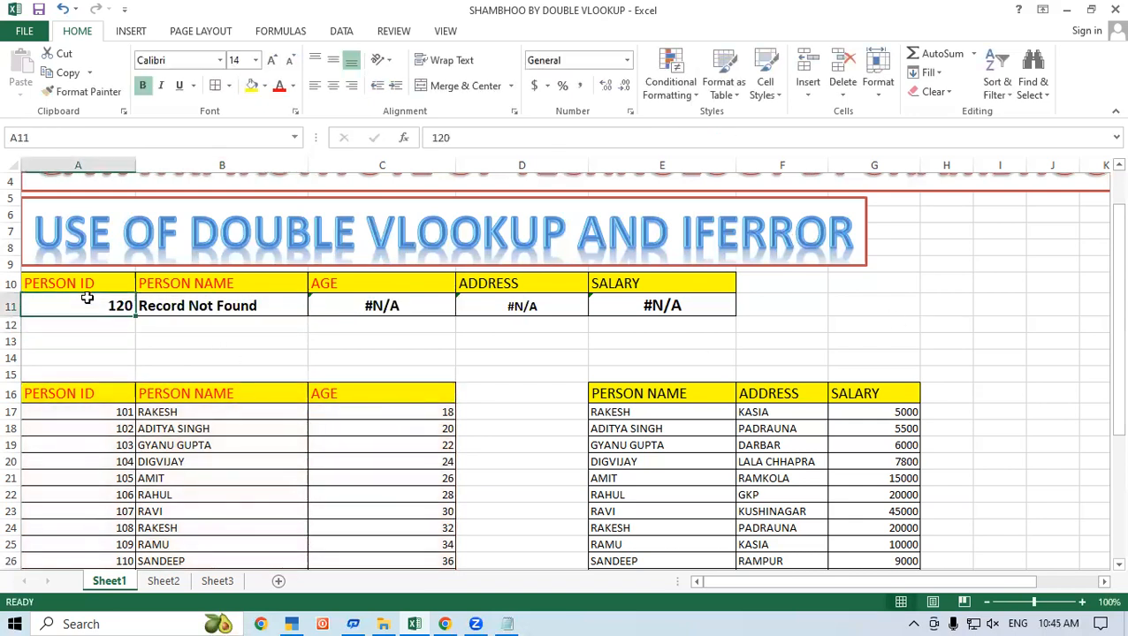
text(110)
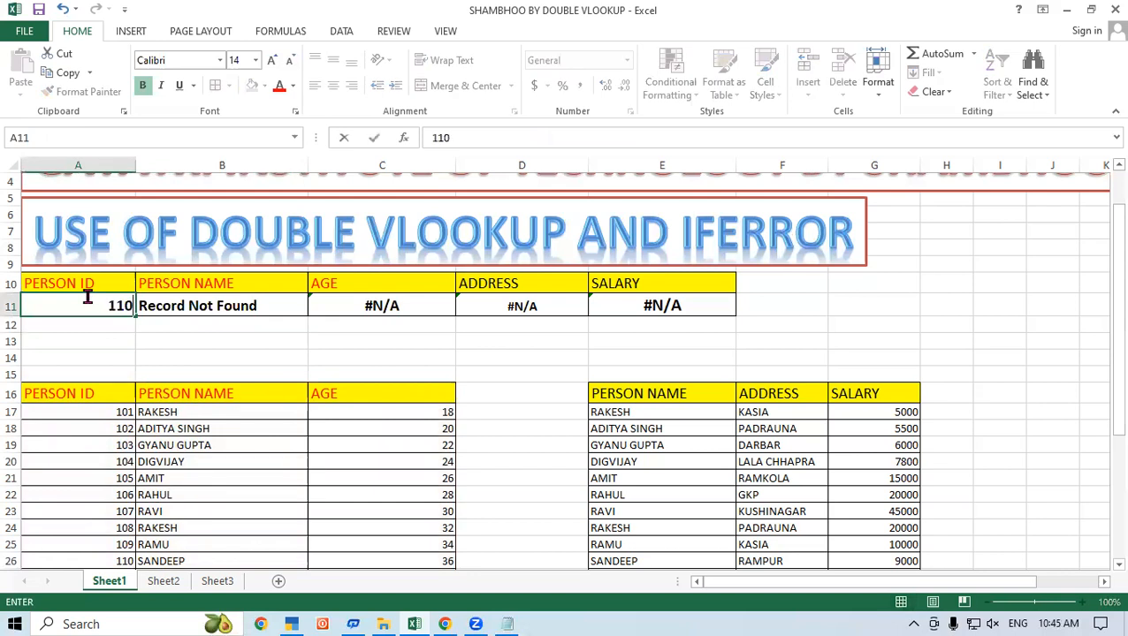
key(Return)
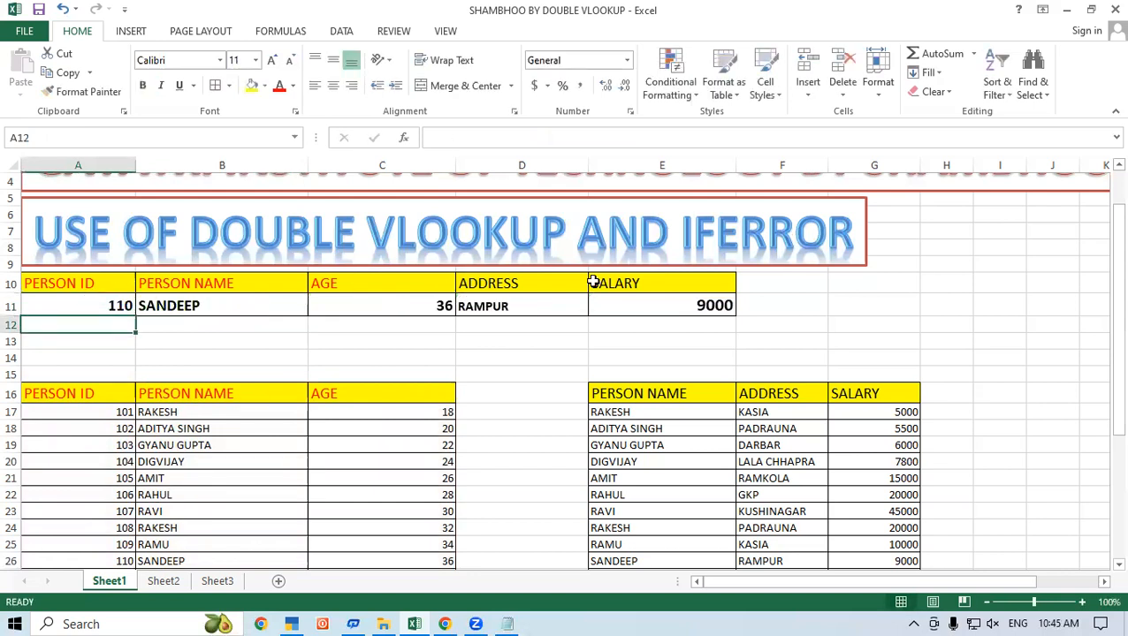
click(94, 303)
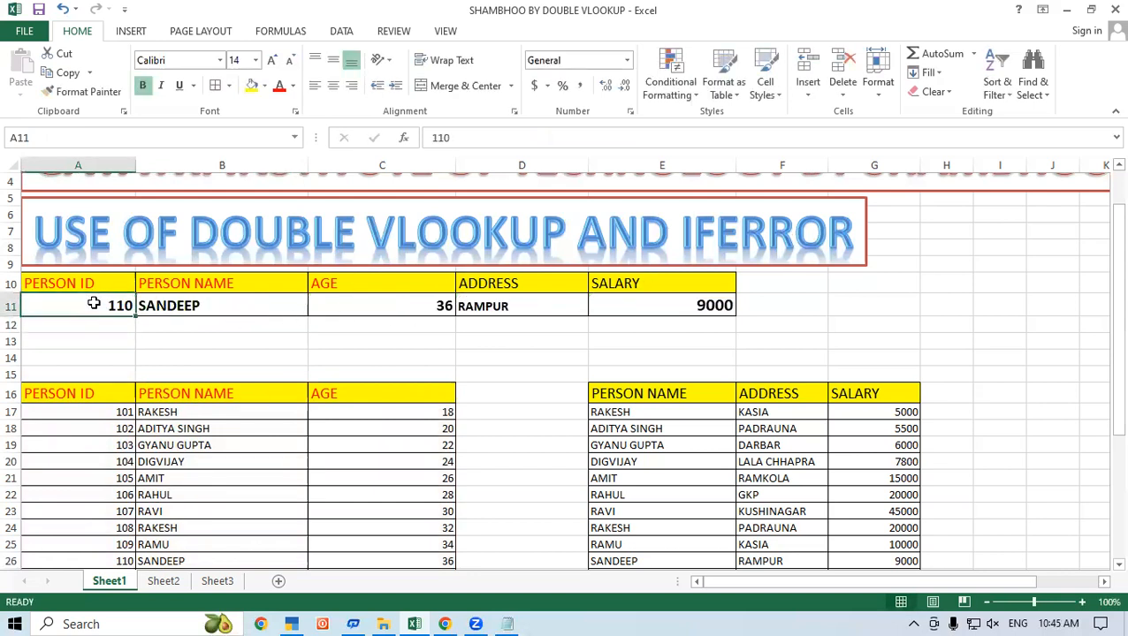
text(115)
key(Return)
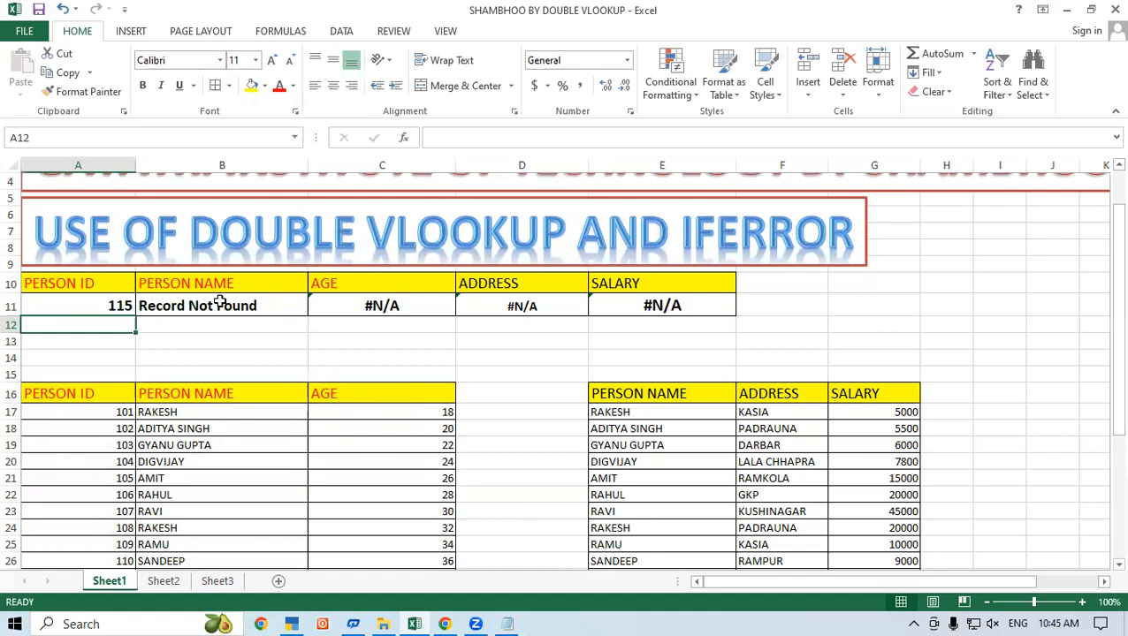
Wrap the age lookup in C11 in IFERROR with a fallback text: =IFERROR(VLOOKUP(A11,A16:C27,3,0),"Jai Shri Ram")
double_click(363, 301)
click(317, 304)
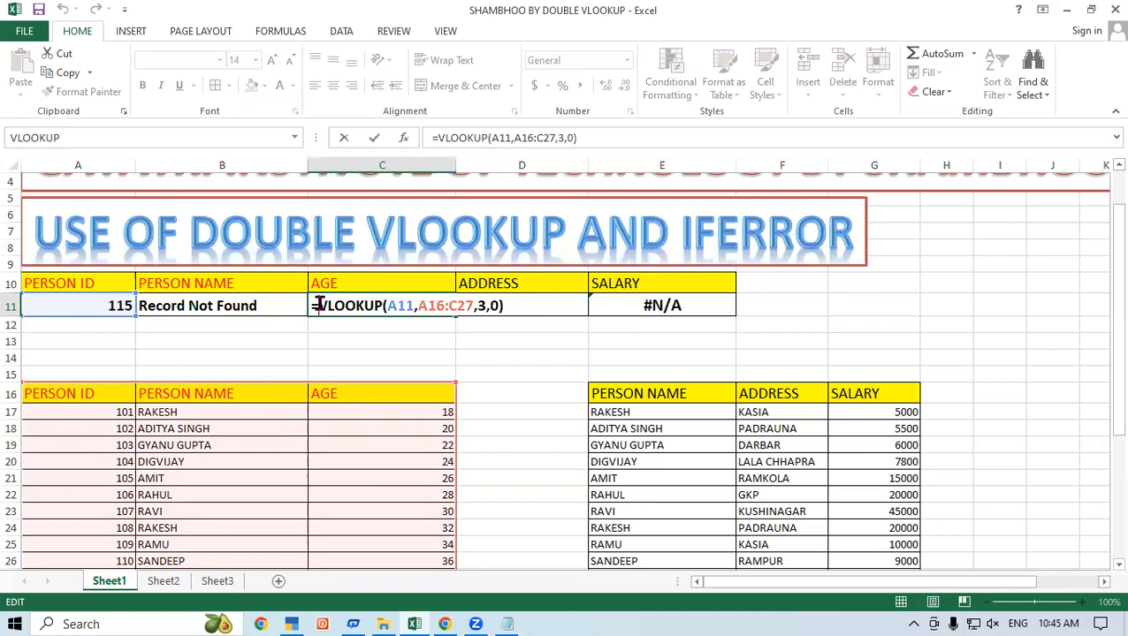
text(If()
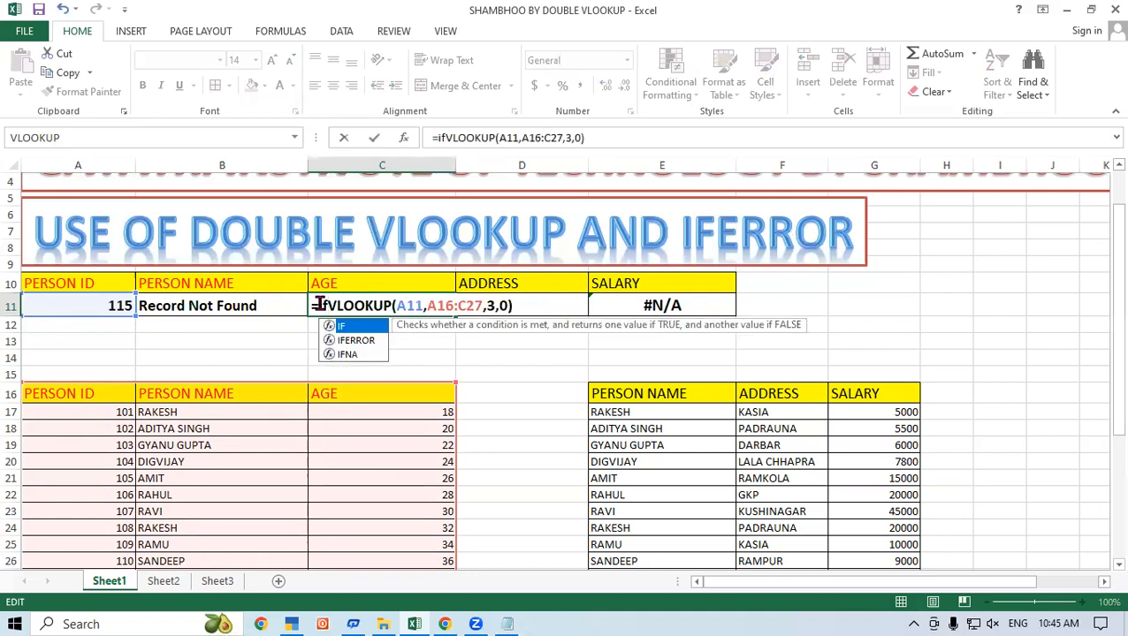
key(BackSpace)
key(BackSpace)
double_click(371, 340)
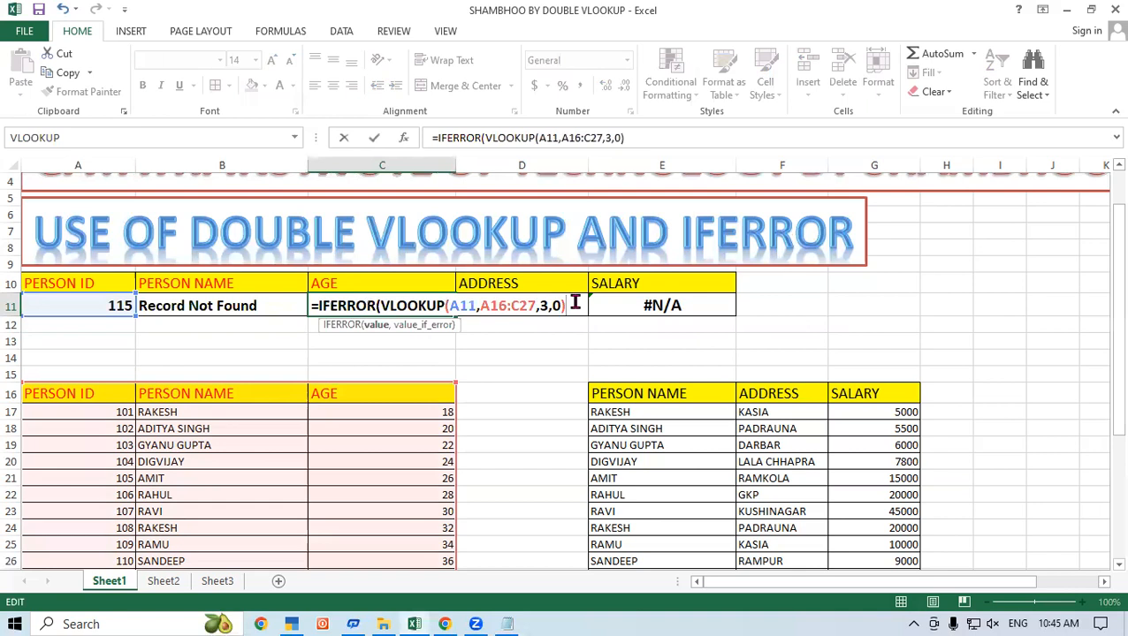
text(,)
text(")
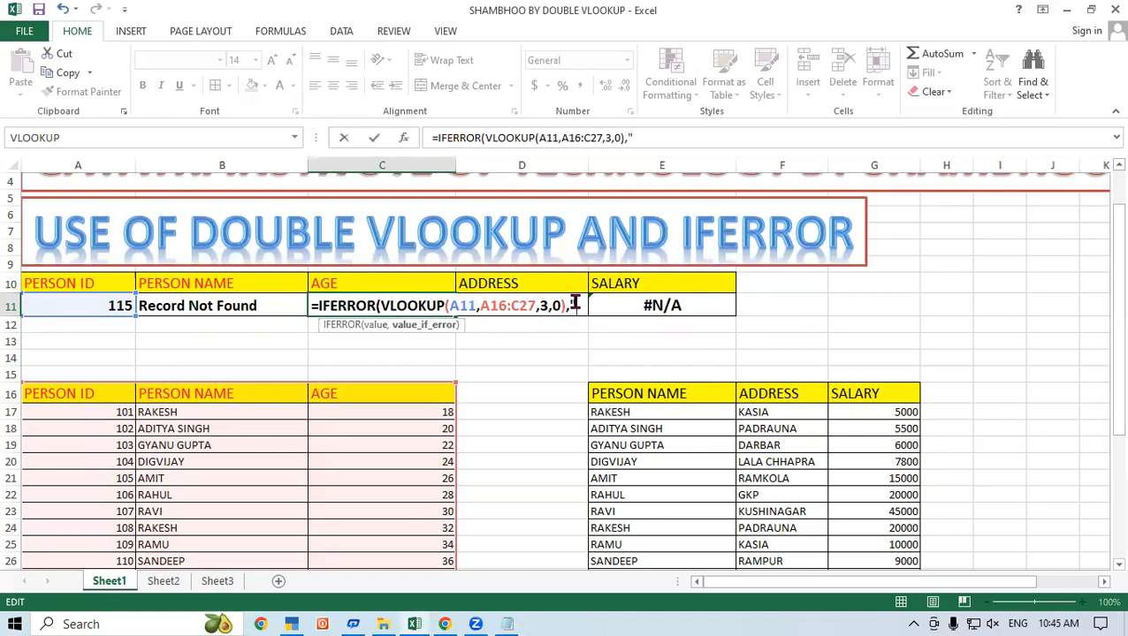
text(Ji)
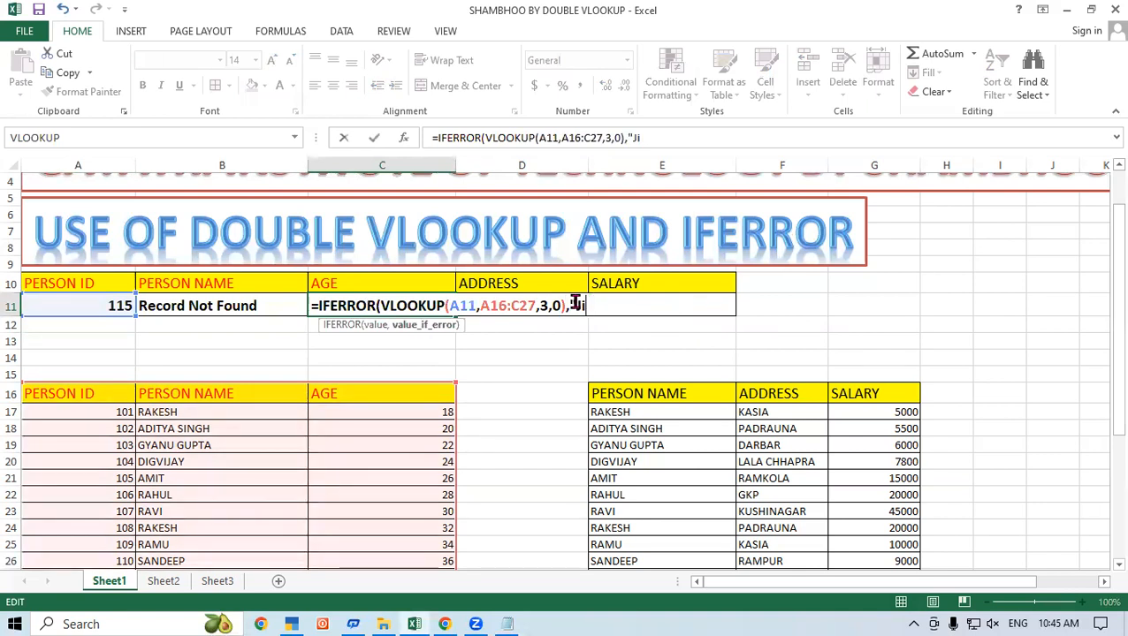
key(BackSpace)
text(ai Shri Ra)
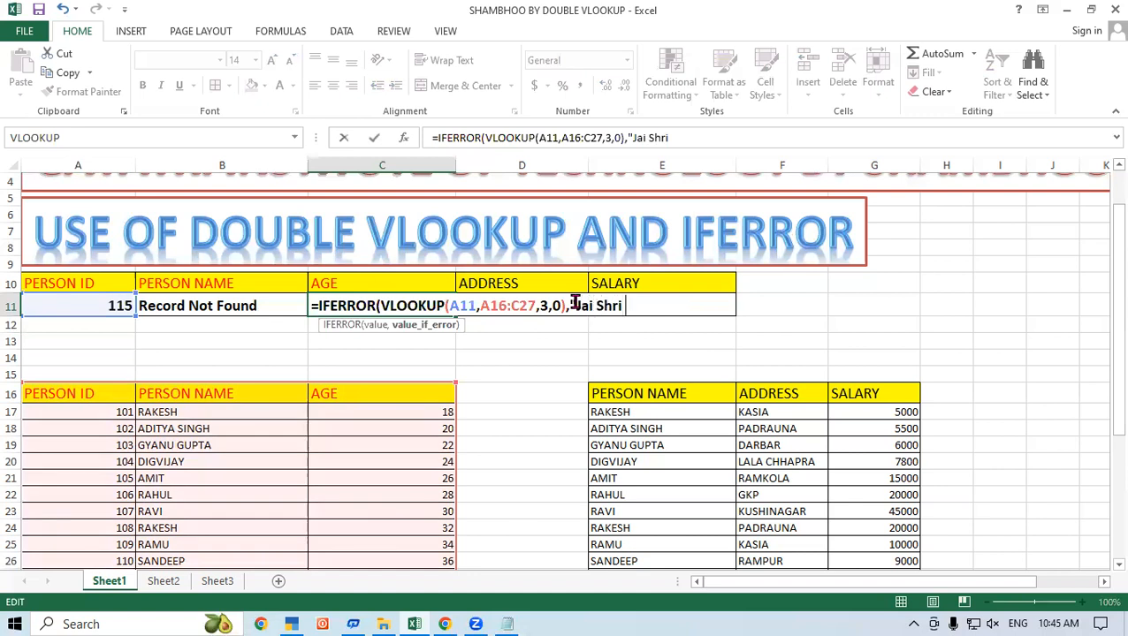
text(m"))
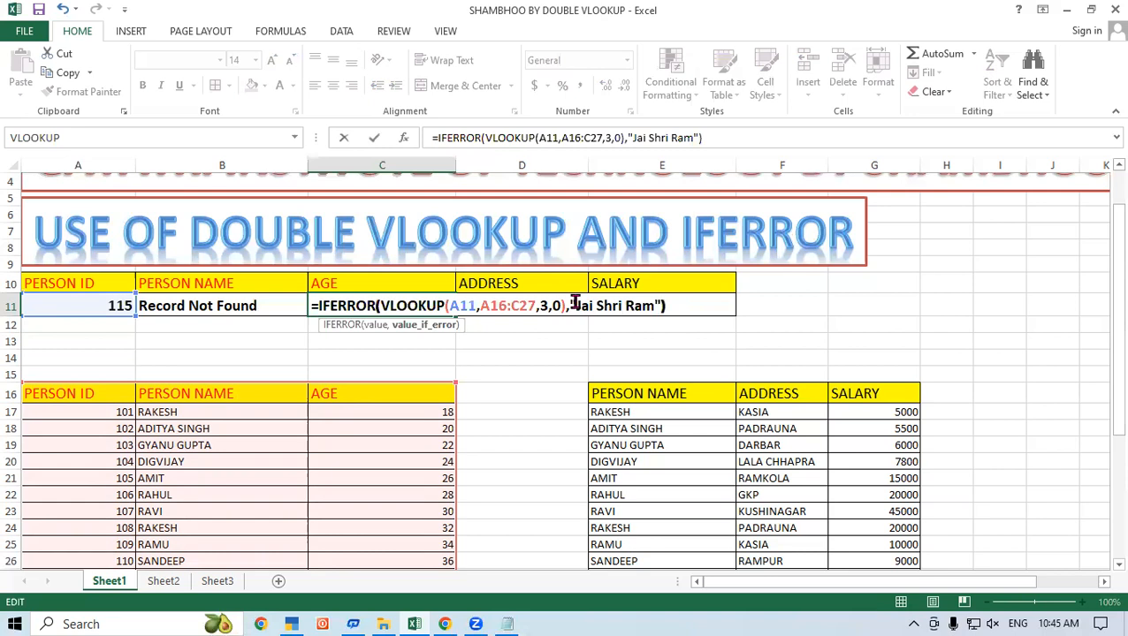
key(Return)
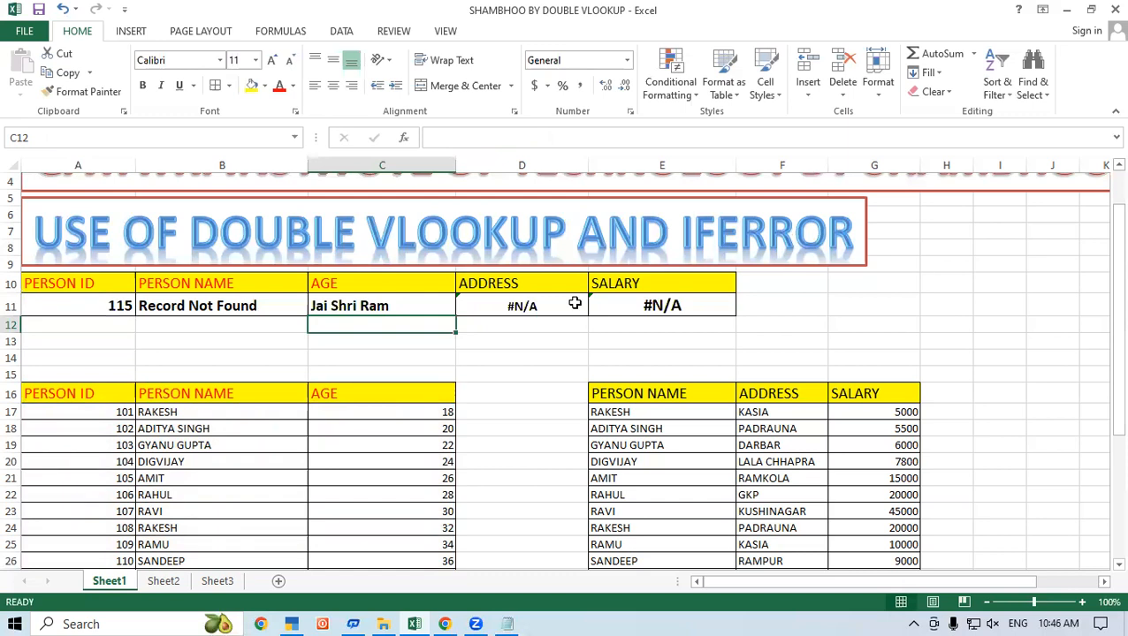
Wrap the double VLOOKUP for the address in D11 in IFERROR, with a person's first name in quotes as the fallback text
click(526, 305)
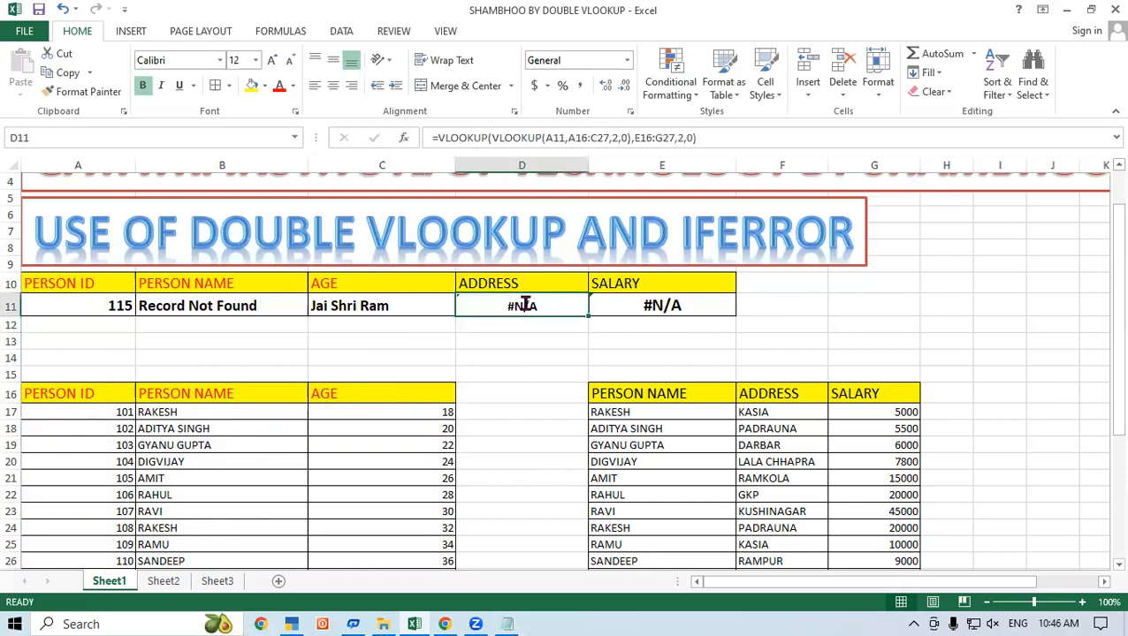
double_click(523, 305)
click(462, 305)
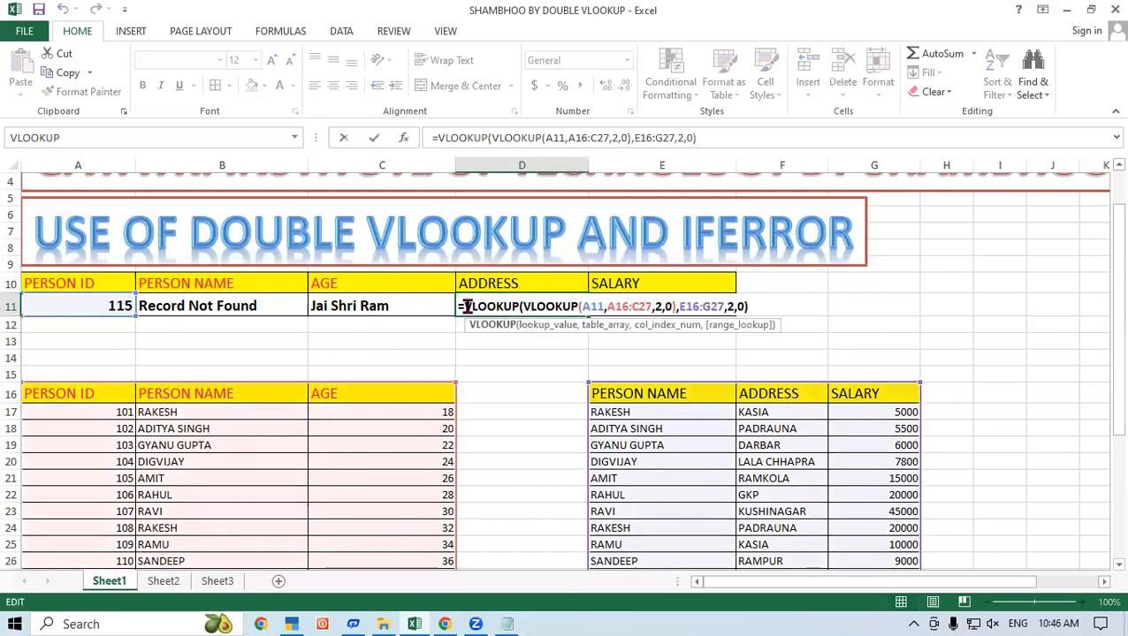
click(467, 304)
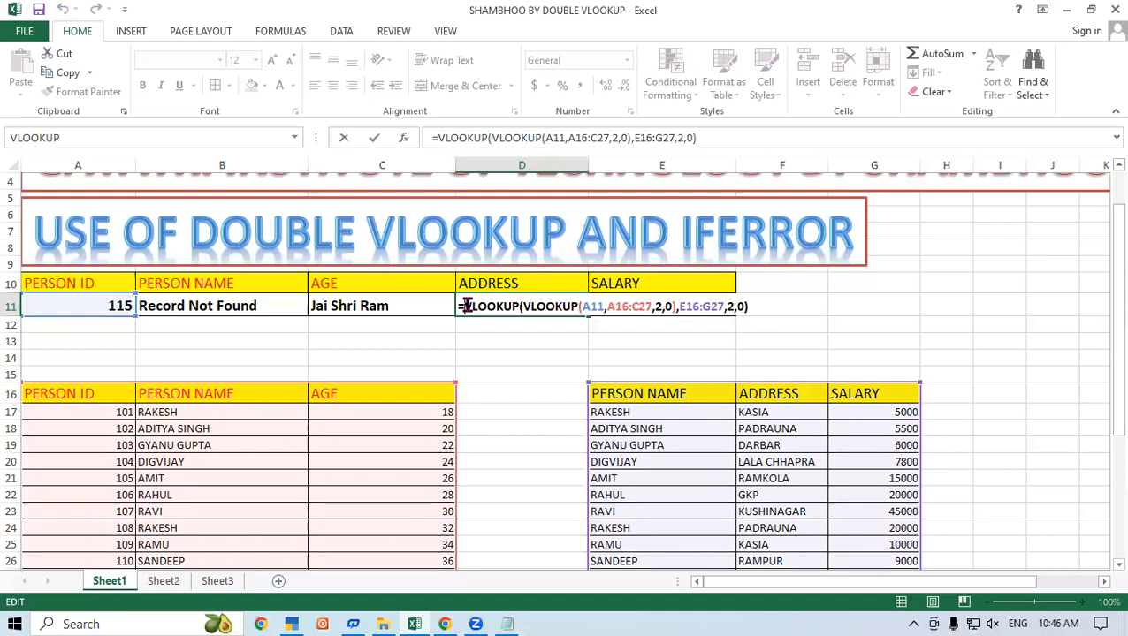
text(if)
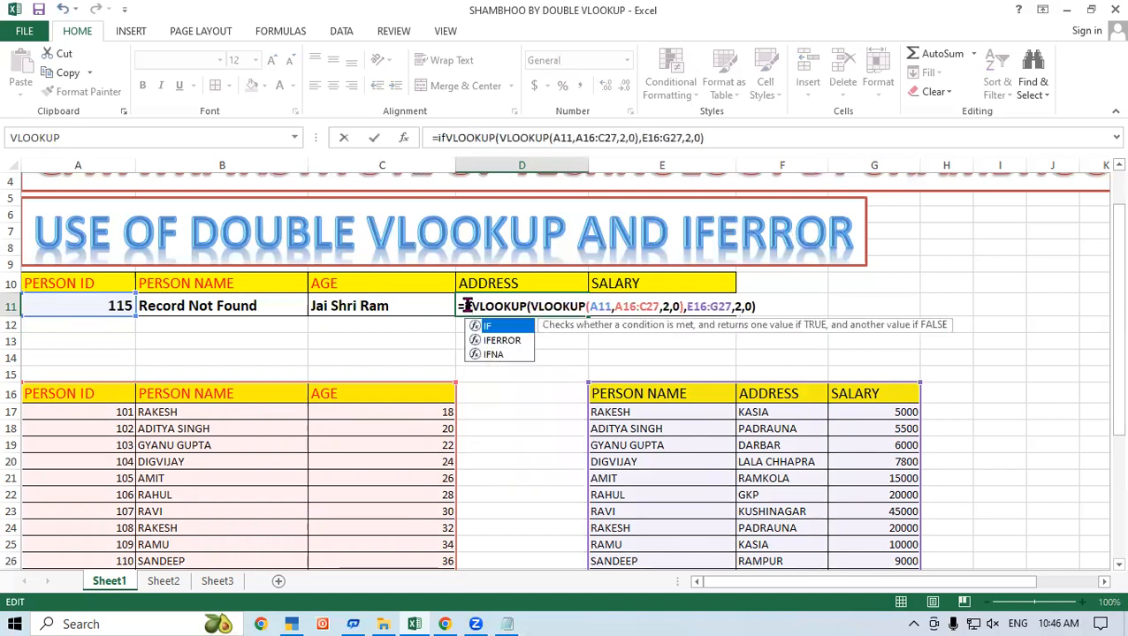
double_click(517, 342)
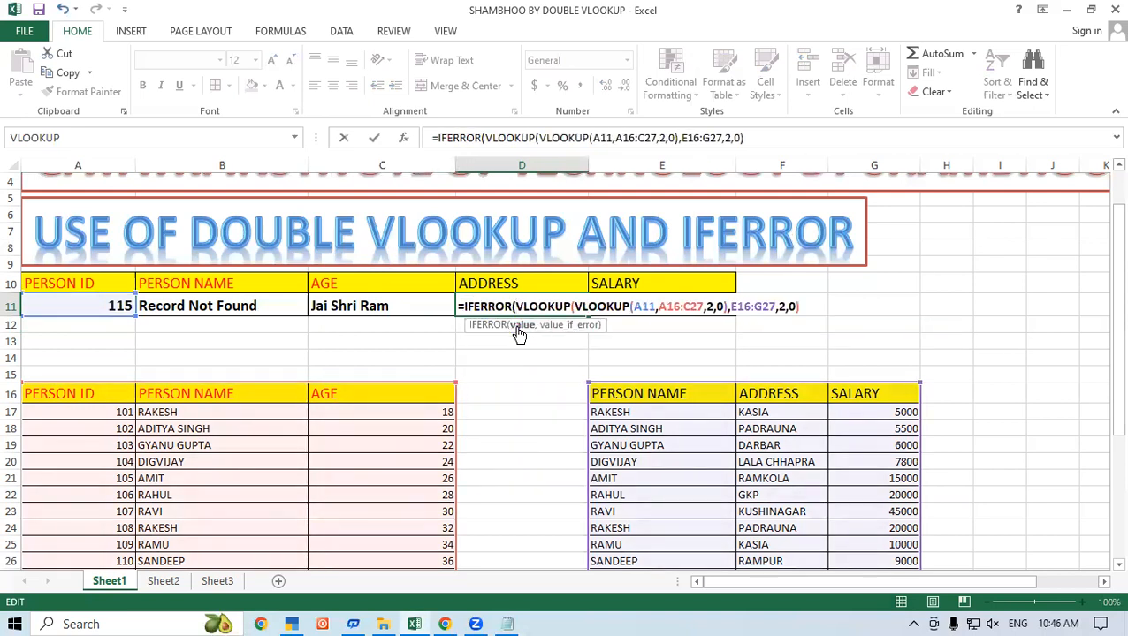
click(819, 306)
text(,)
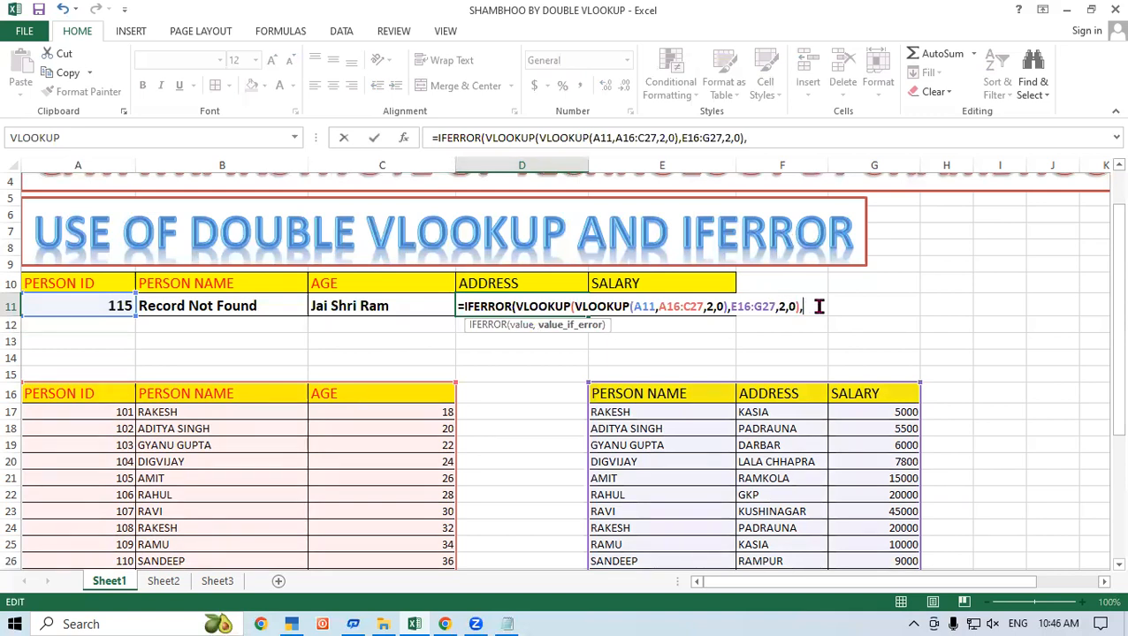
text("SHA)
key(BackSpace)
key(BackSpace)
text(hah)
key(BackSpace)
text(mbhoo)
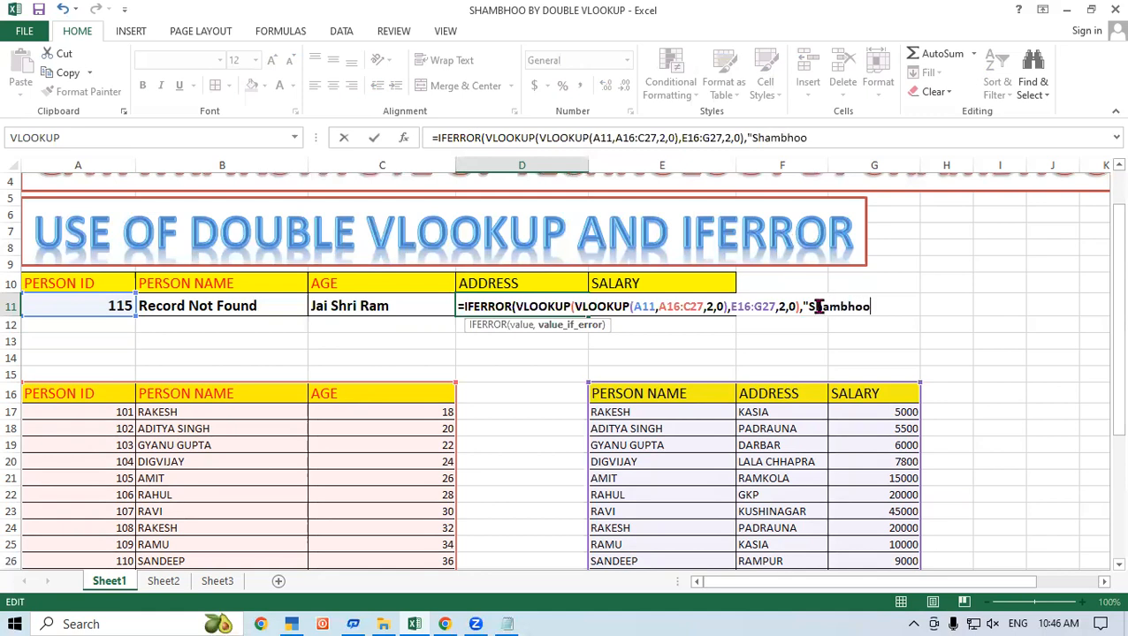
text("))
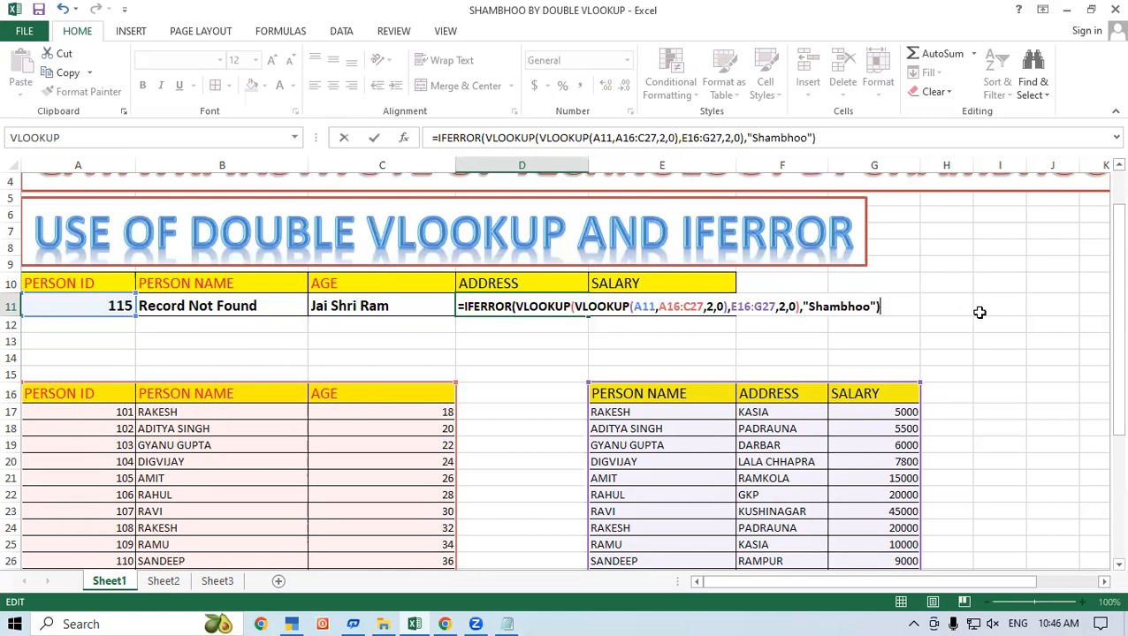
key(Return)
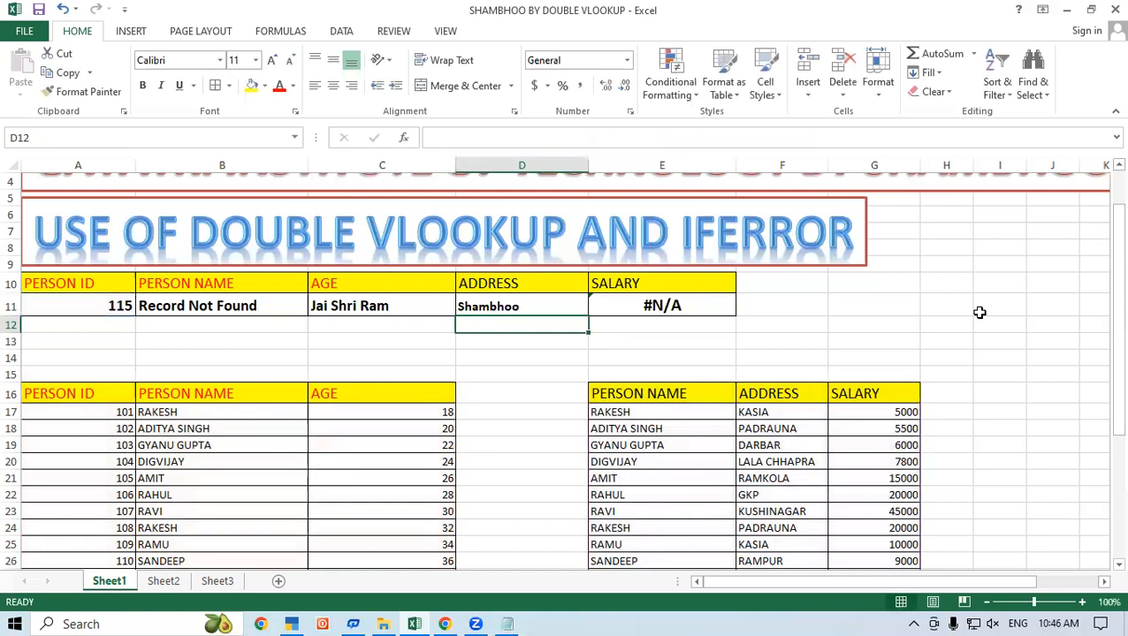
Test the D11 fallback by entering the existing ID 111 in A11 and replacing it with the missing ID 112
click(82, 296)
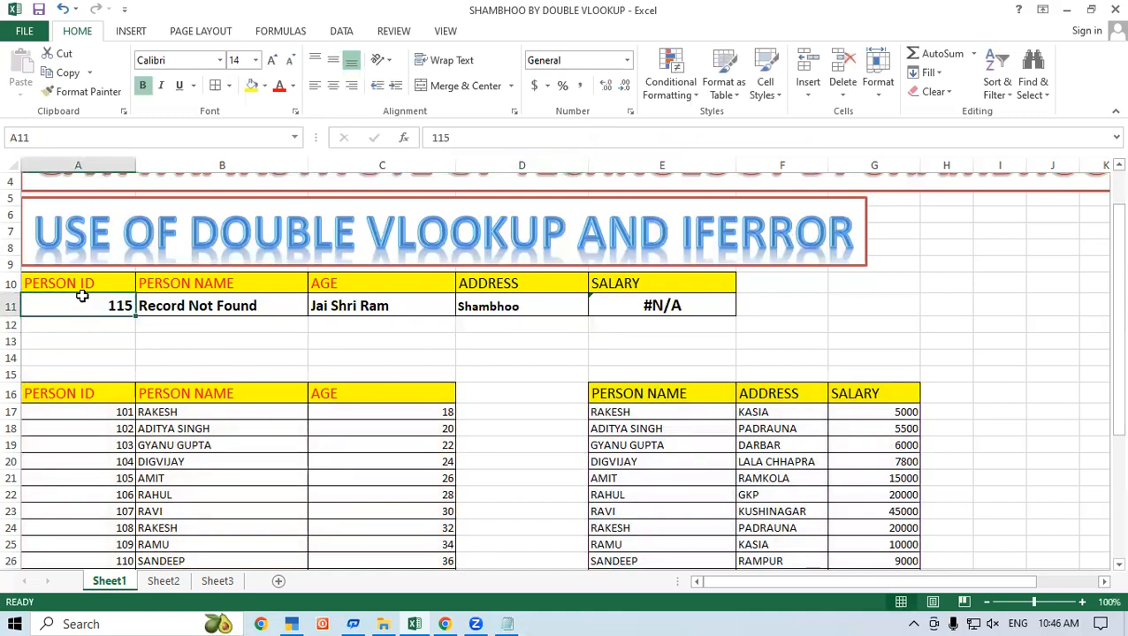
text(111)
key(Return)
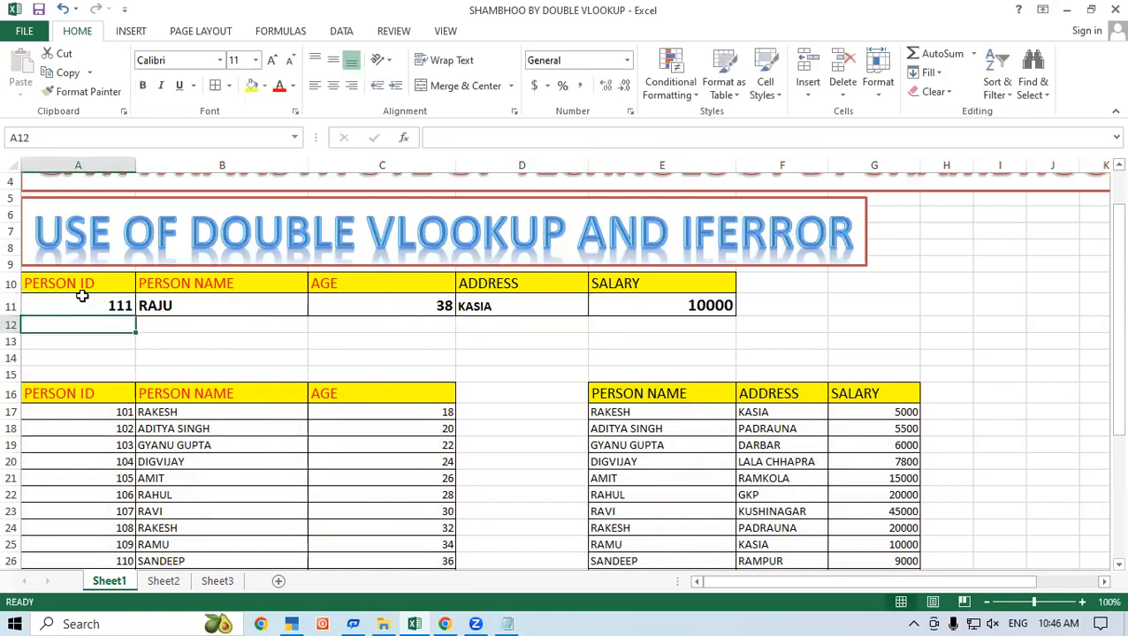
click(81, 296)
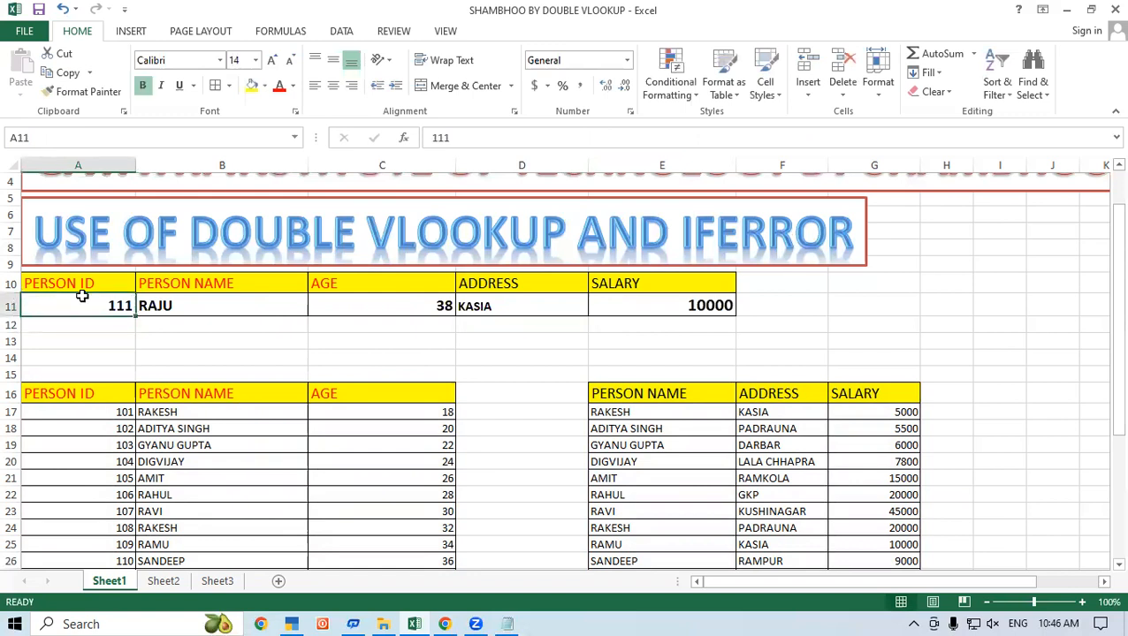
text(112)
key(Return)
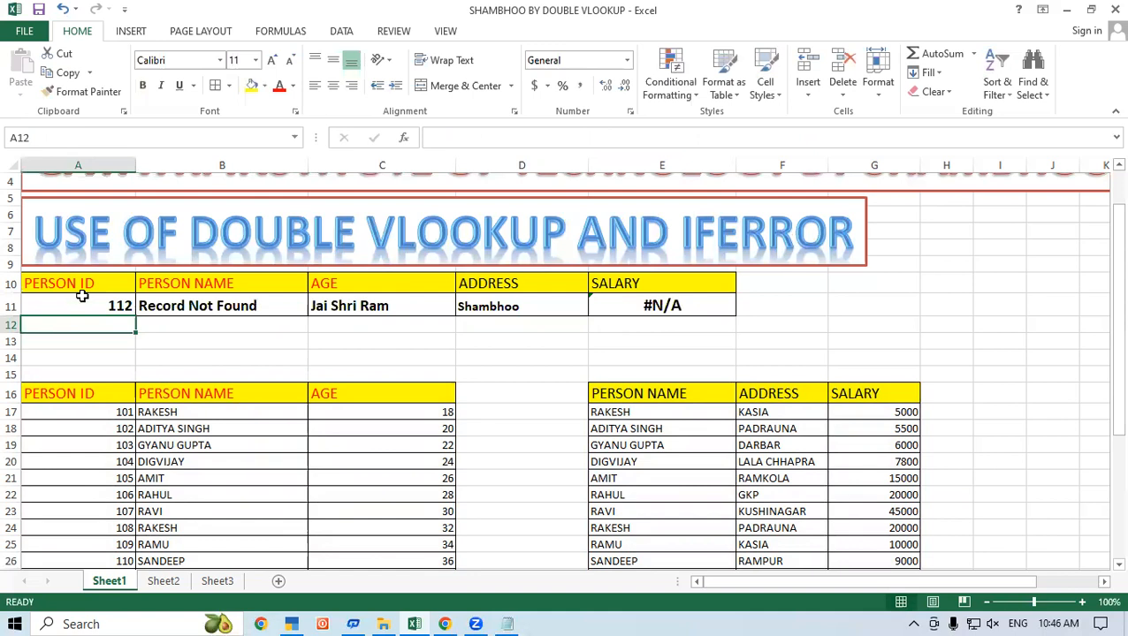
Open the IFERROR name lookup formula in B11 for editing
double_click(257, 304)
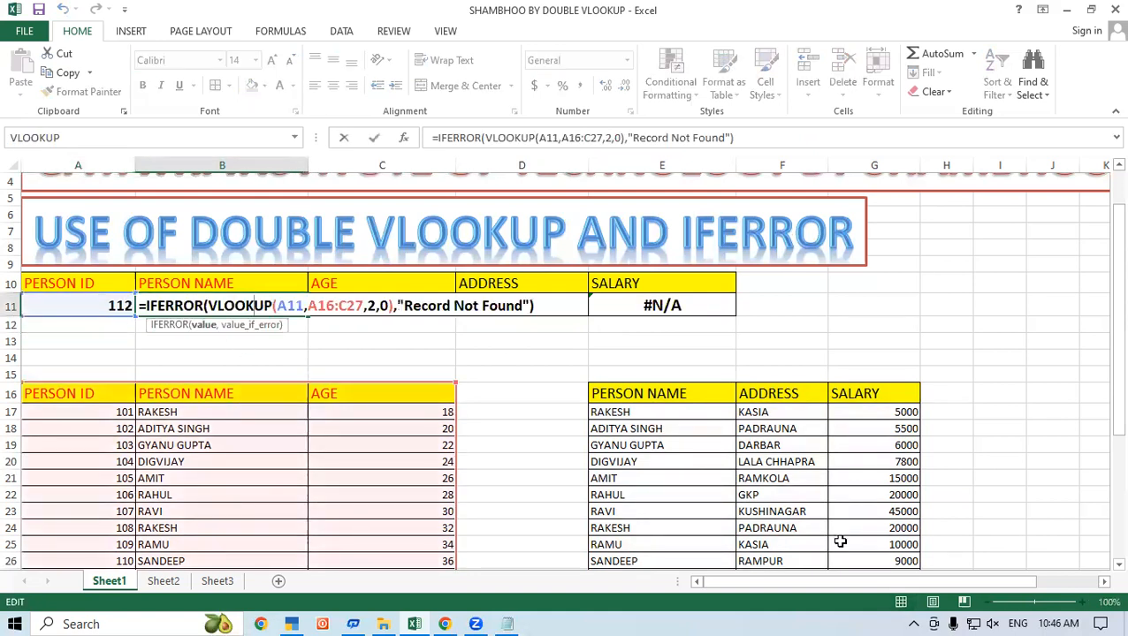